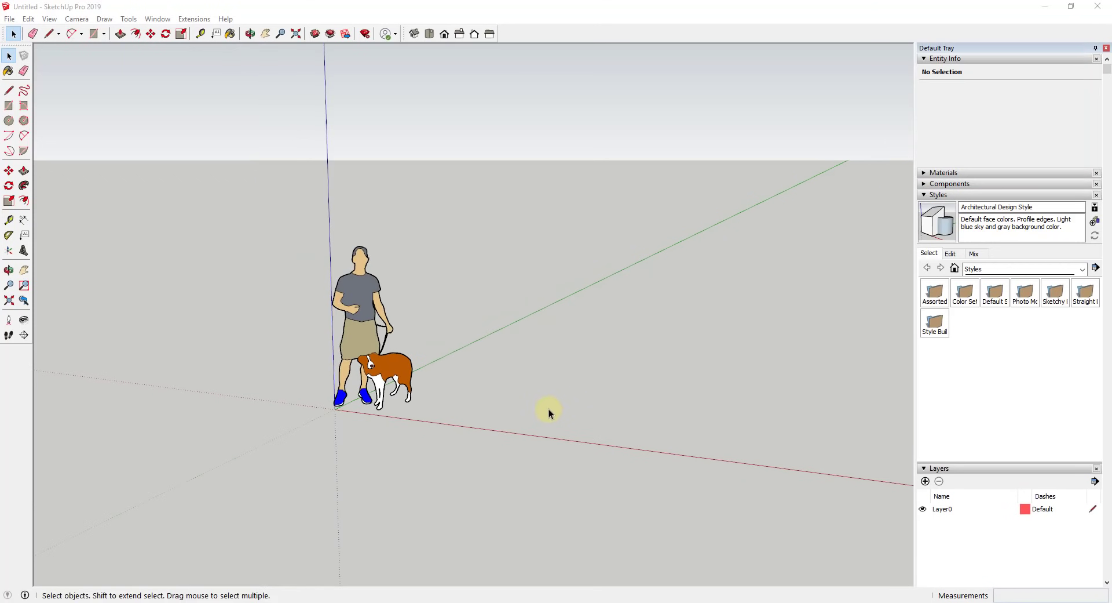
# Narrow the Default Tray to widen the drawing area and bring the Layers and Outliner sections into view.
pyautogui.scroll(-1, 548, 409)
pyautogui.moveTo(548, 408); pyautogui.dragTo(565, 385, button='middle')
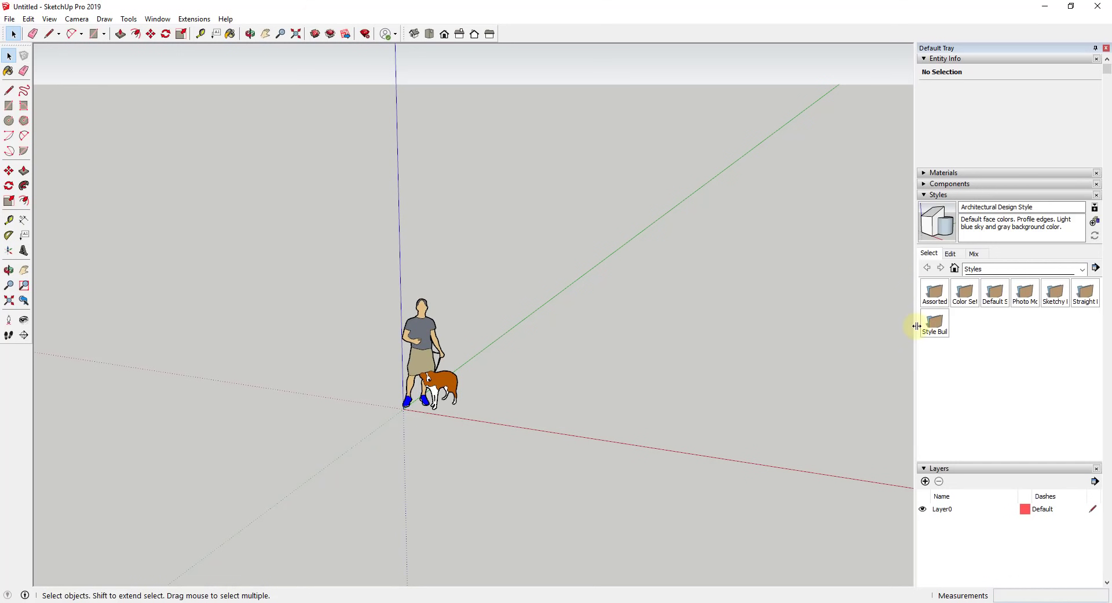
pyautogui.moveTo(916, 329); pyautogui.dragTo(951, 322)
pyautogui.scroll(-2, 985, 371)
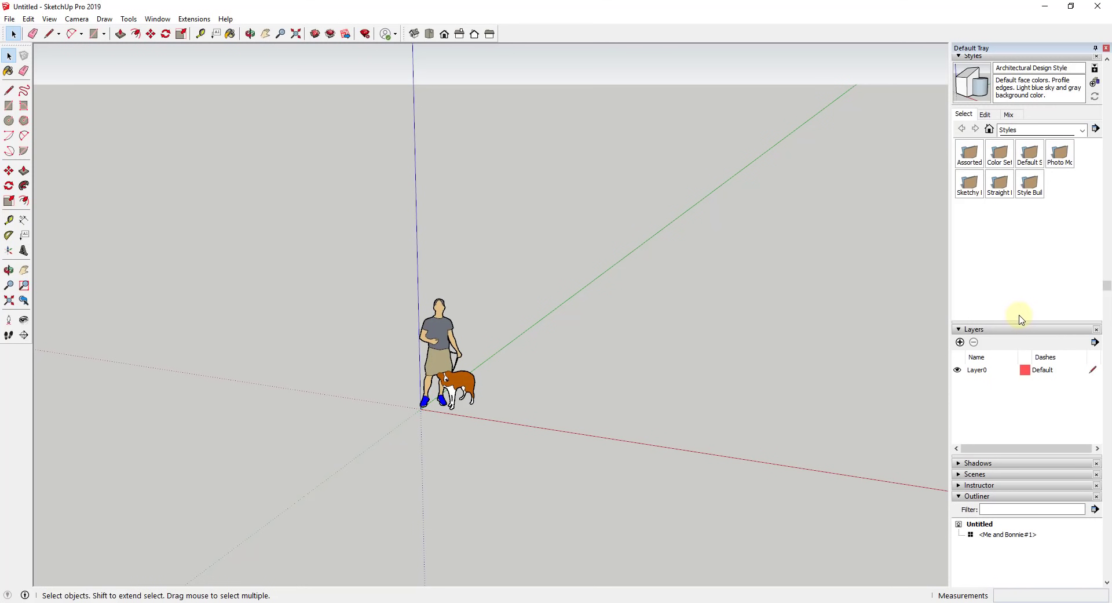
# Draw a 10' by 20' rectangle on the ground starting at the origin.
pyautogui.scroll(3, 548, 350)
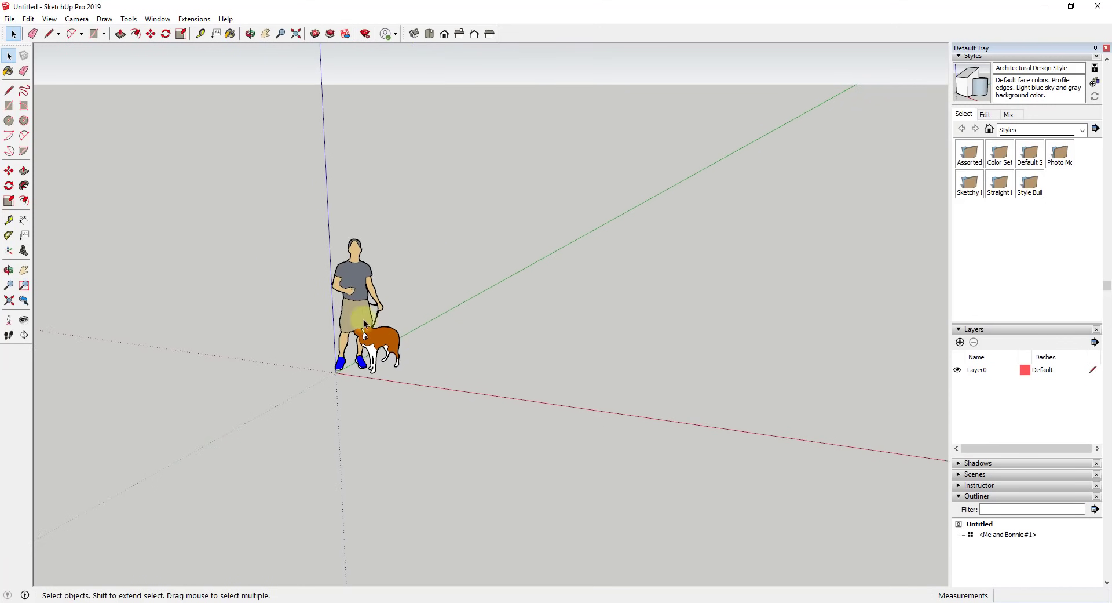
pyautogui.scroll(2, 371, 319)
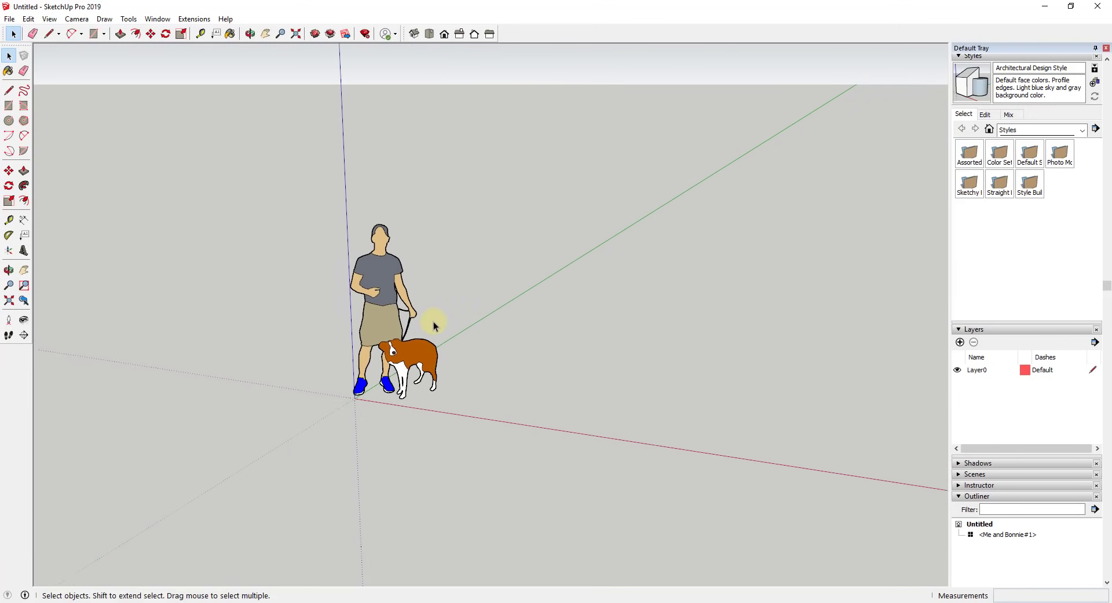
pyautogui.moveTo(451, 336); pyautogui.dragTo(486, 386, button='middle')
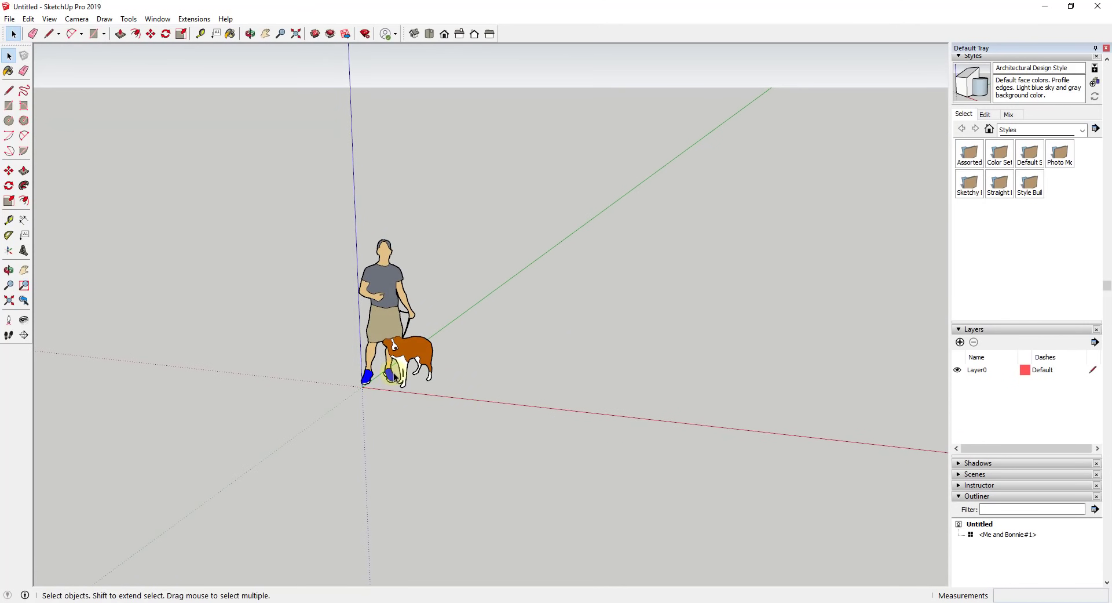
pyautogui.press('r')
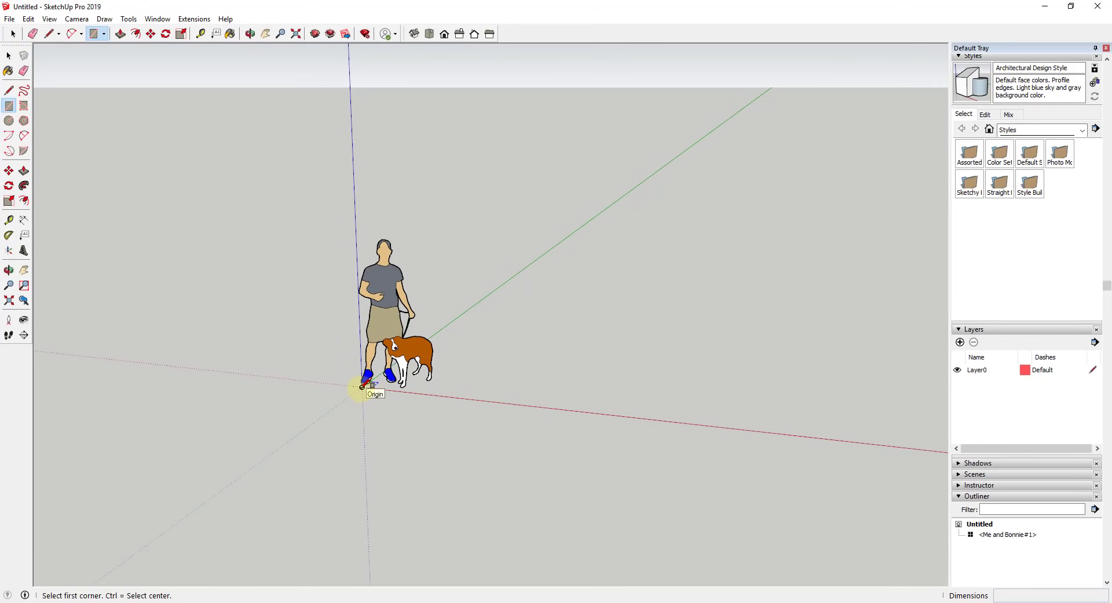
pyautogui.click(362, 387)
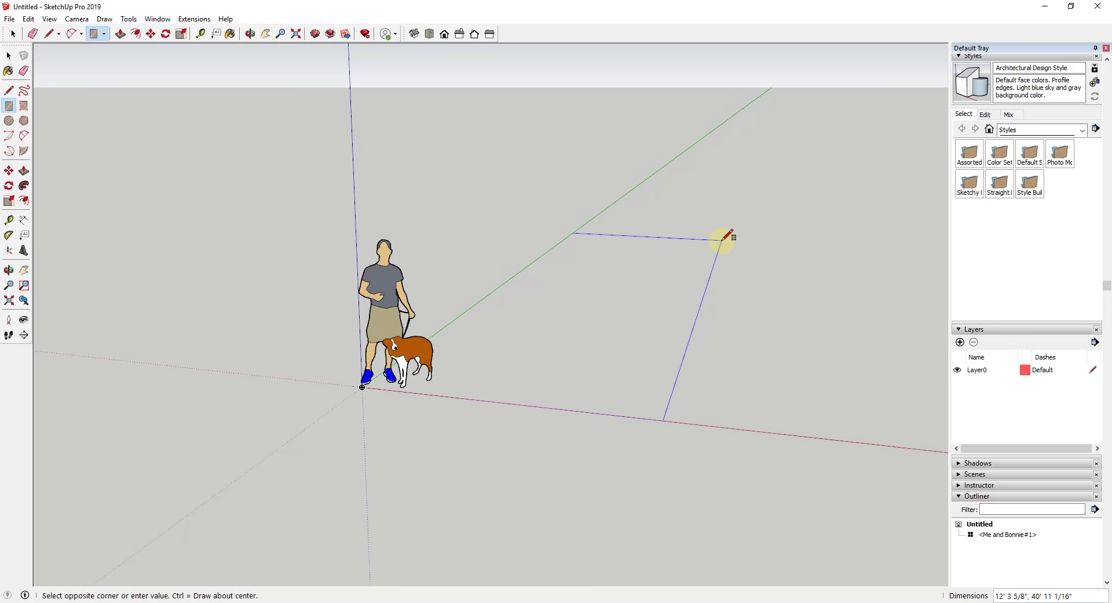
pyautogui.write("10',20'")
pyautogui.press('Return')
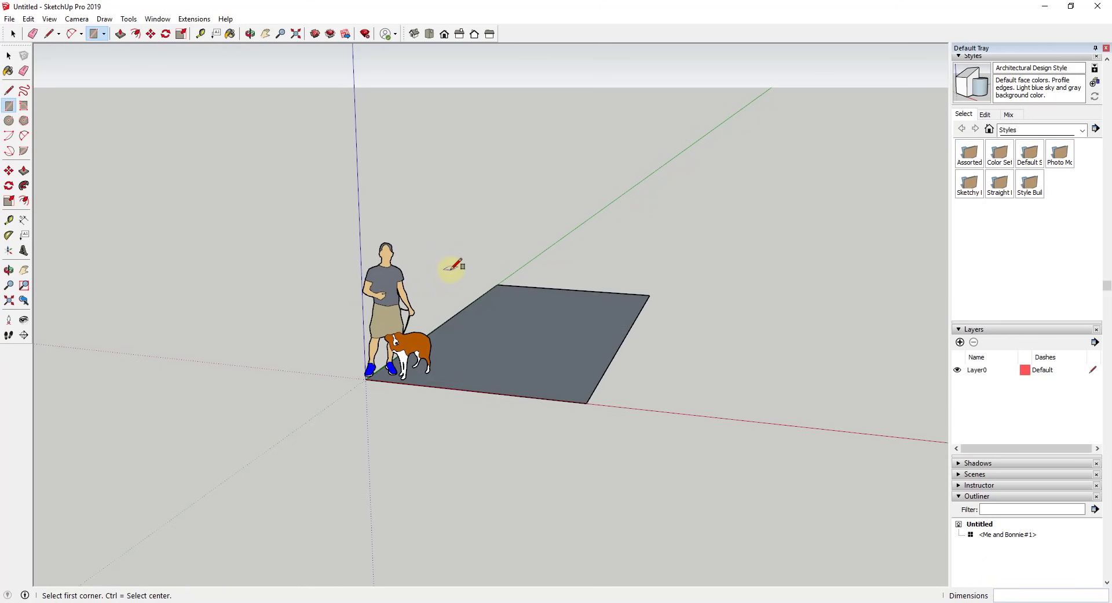
# Reverse the rectangle's face so its front side points up.
pyautogui.moveTo(447, 266); pyautogui.dragTo(449, 498, button='middle')
pyautogui.moveTo(548, 453); pyautogui.dragTo(551, 320, button='middle')
pyautogui.press('space')
pyautogui.rightClick(562, 317)
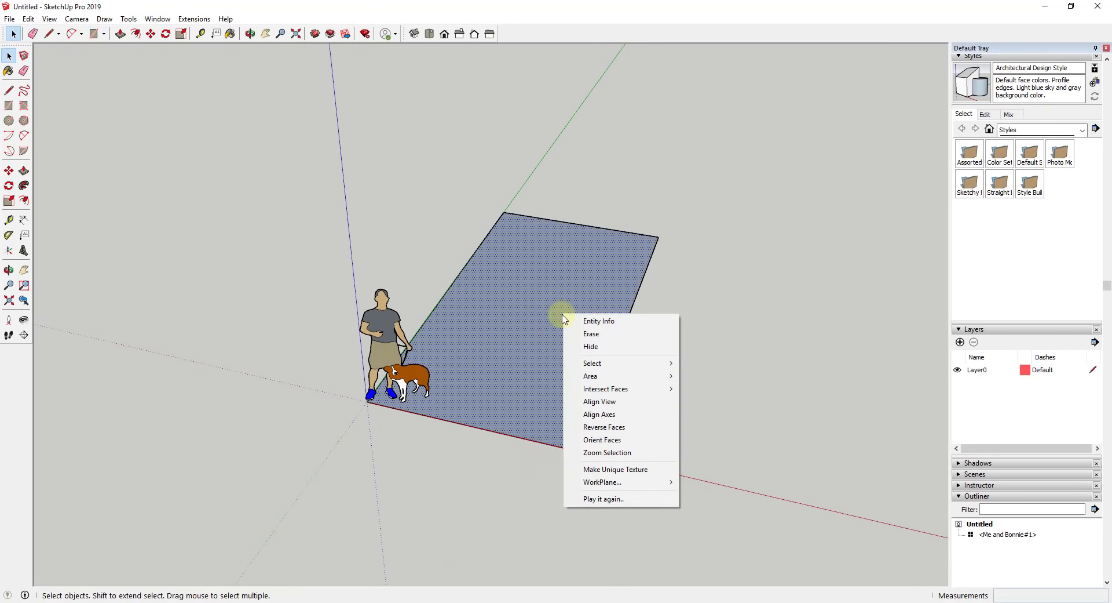
pyautogui.click(602, 427)
pyautogui.moveTo(746, 370); pyautogui.dragTo(649, 318, button='middle')
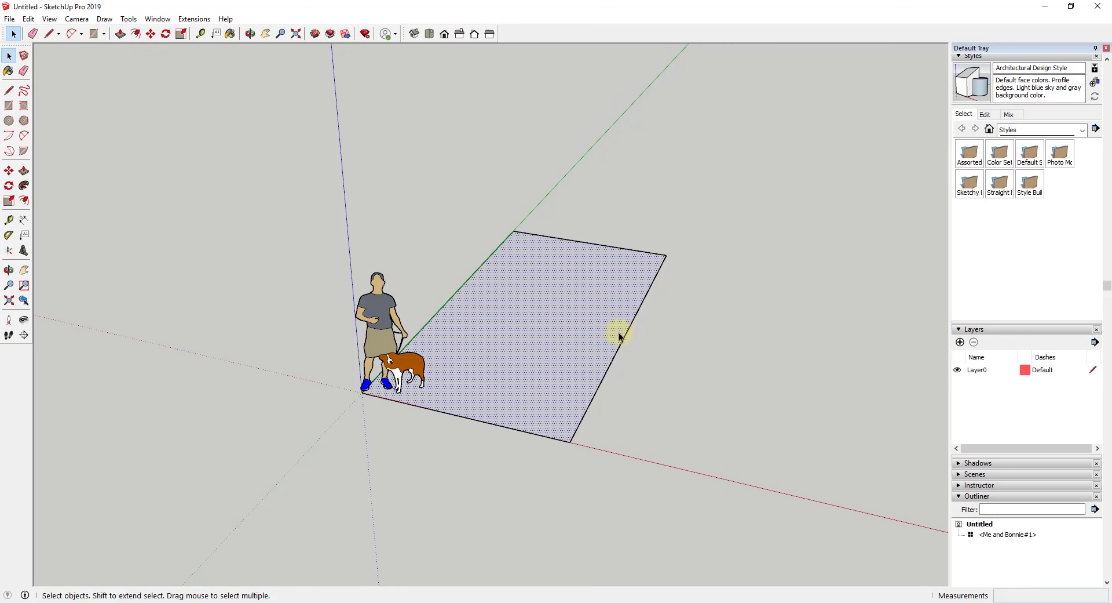
# Offset the rectangle's outline inward by 3 5/8" to form the wall thickness.
pyautogui.press('f')
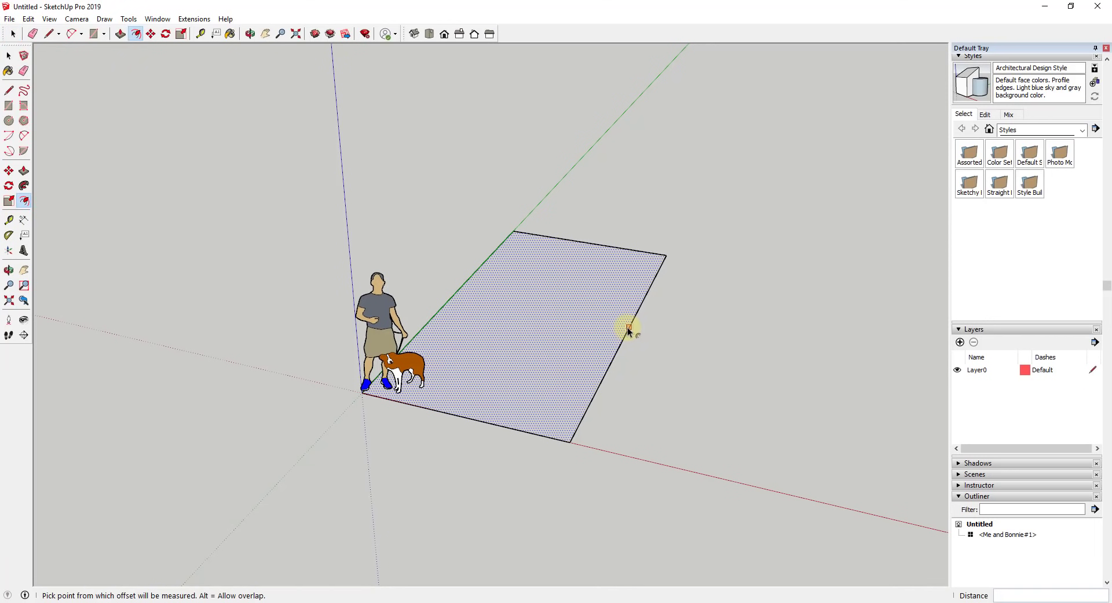
pyautogui.click(628, 331)
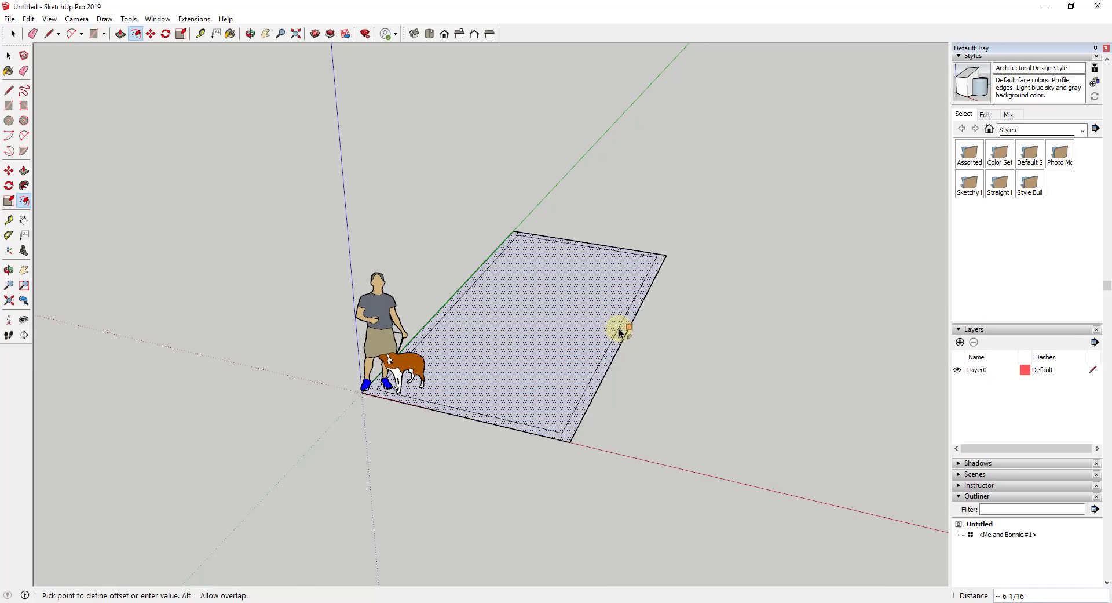
pyautogui.write('3 5/8')
pyautogui.press('Return')
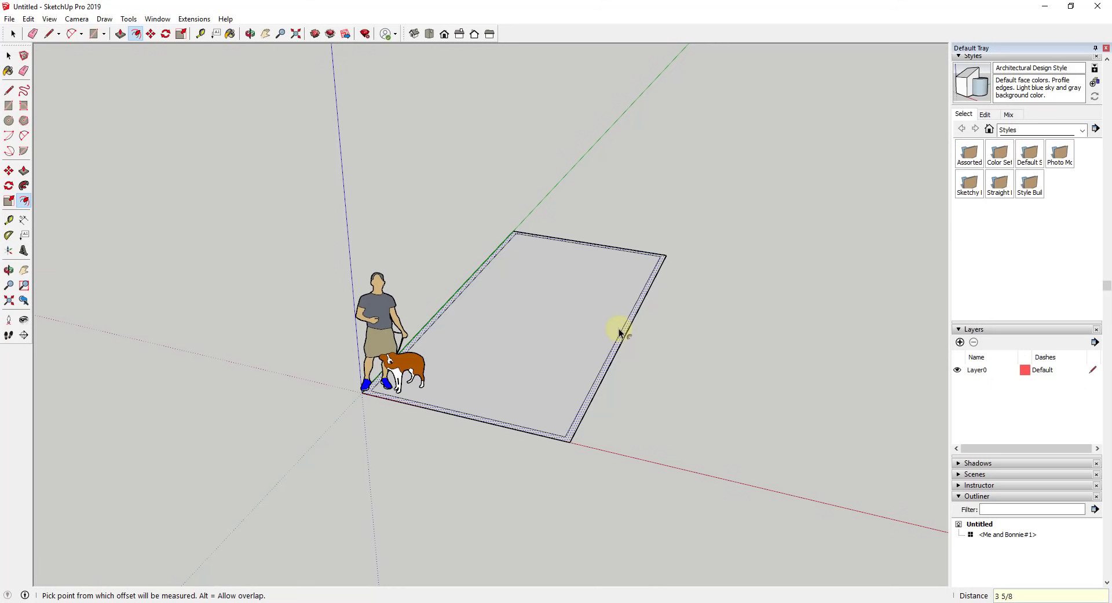
pyautogui.press('space')
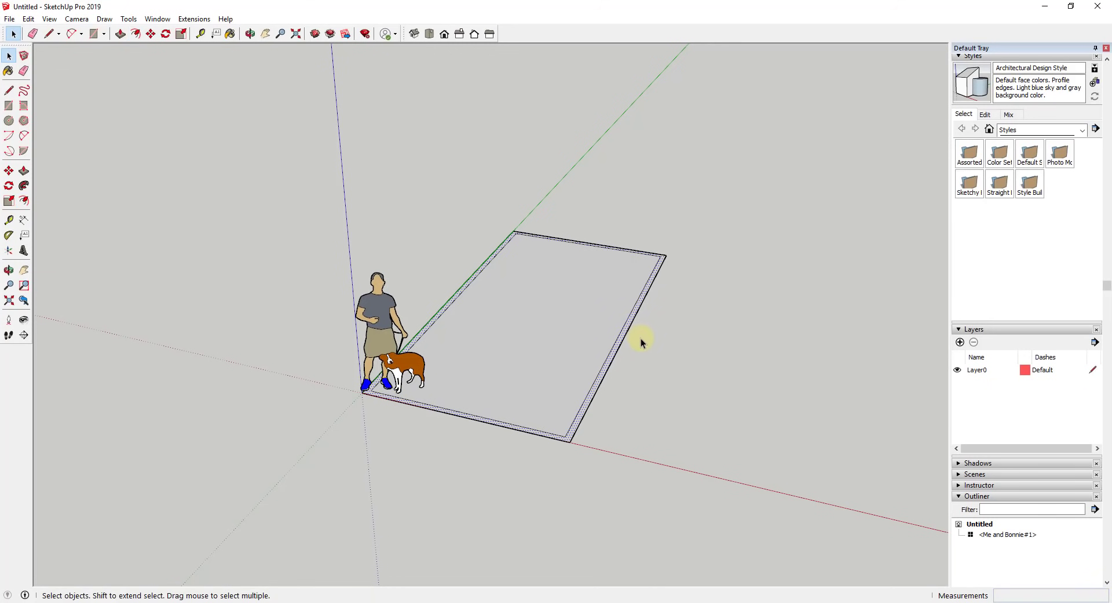
# Select the wall strip face together with its bounding edges and make it a group.
pyautogui.scroll(5, 632, 336)
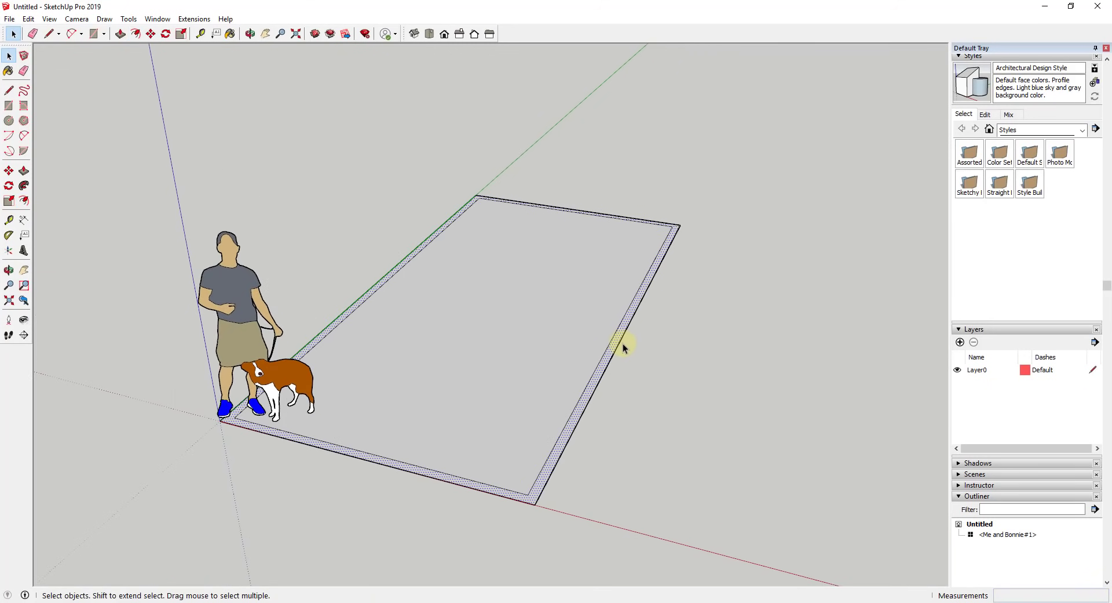
pyautogui.scroll(-4, 618, 339)
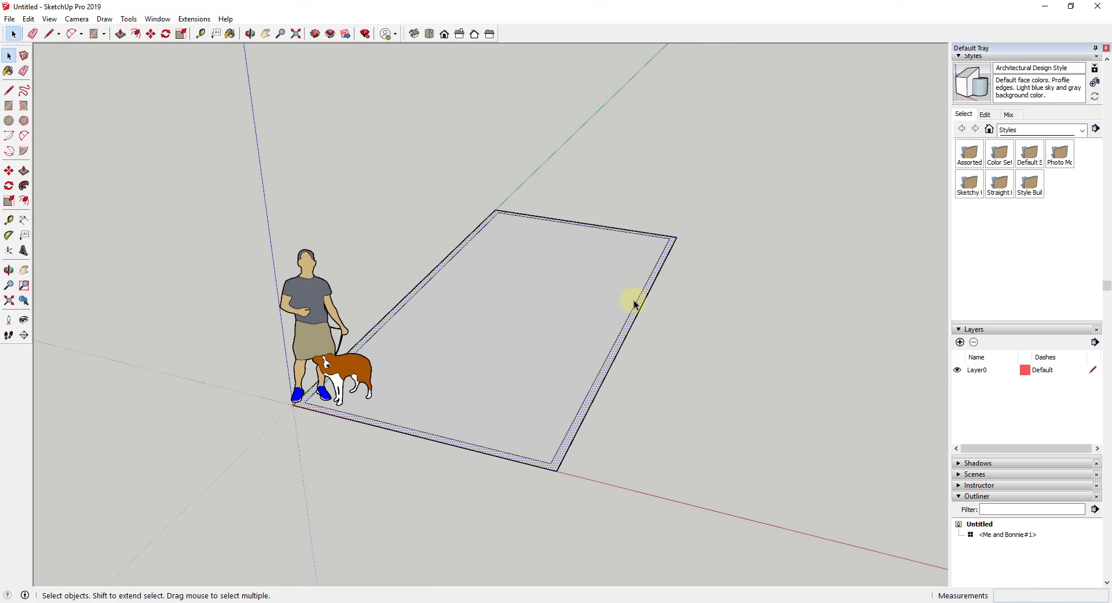
pyautogui.moveTo(583, 283); pyautogui.dragTo(576, 260, button='middle')
pyautogui.scroll(-2, 1063, 347)
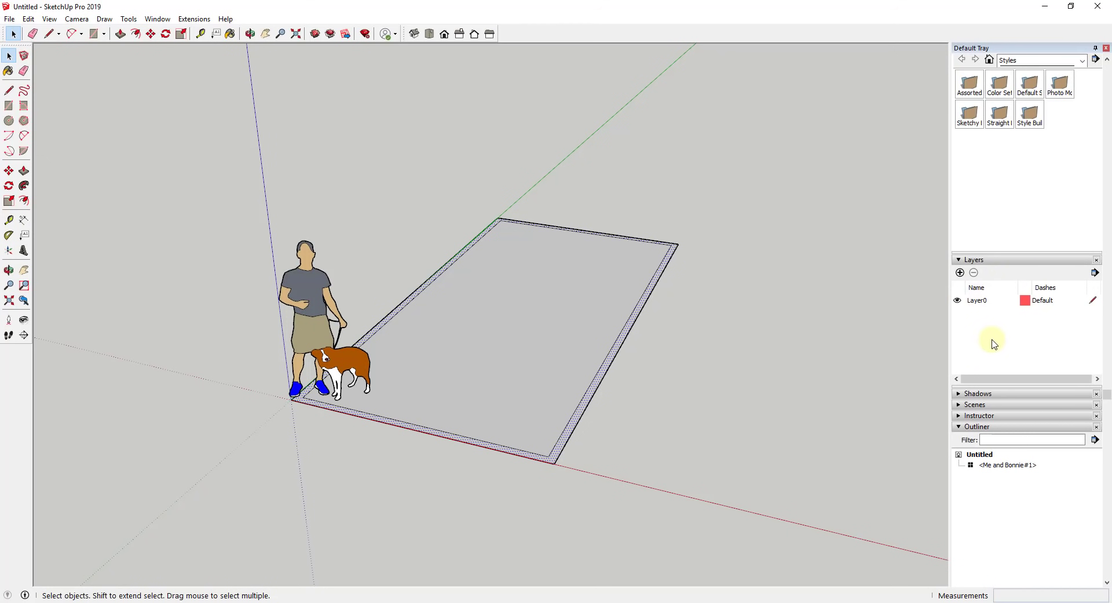
pyautogui.scroll(1, 616, 378)
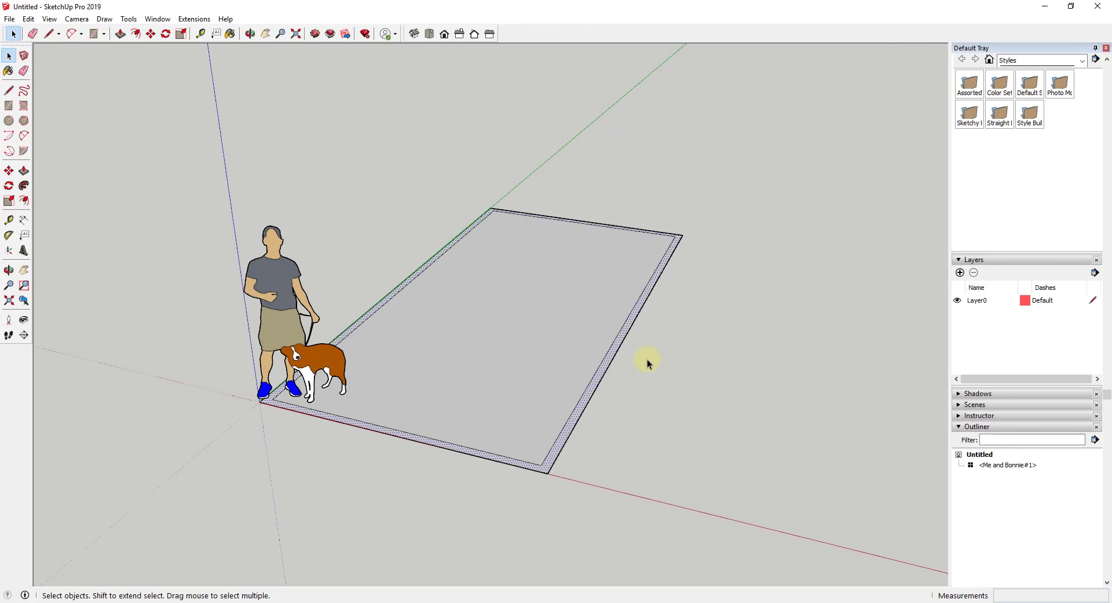
pyautogui.doubleClick(604, 366)
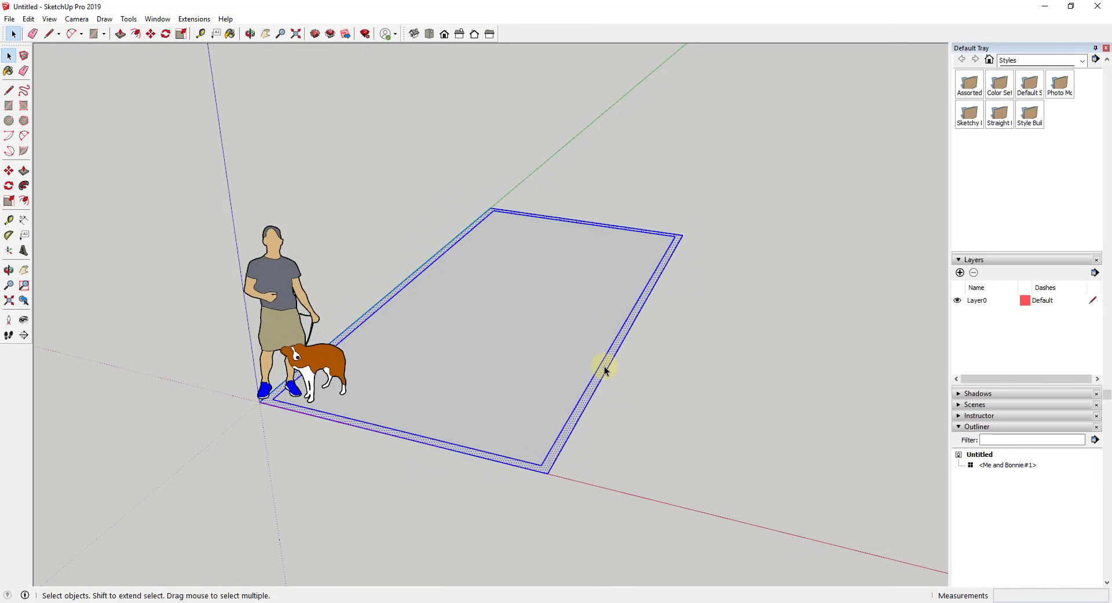
pyautogui.rightClick(603, 366)
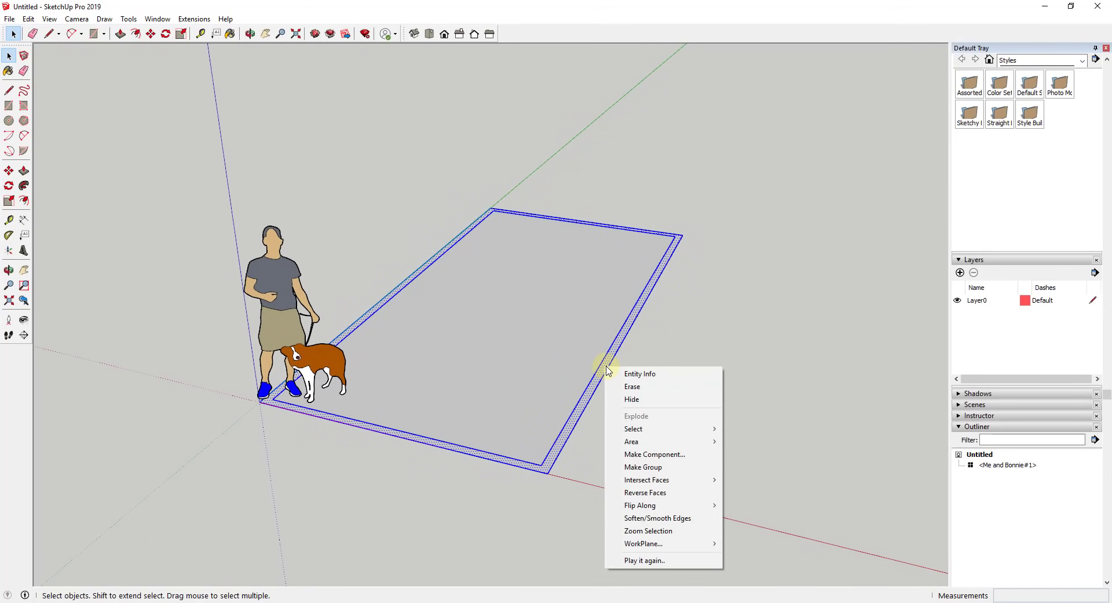
pyautogui.click(640, 467)
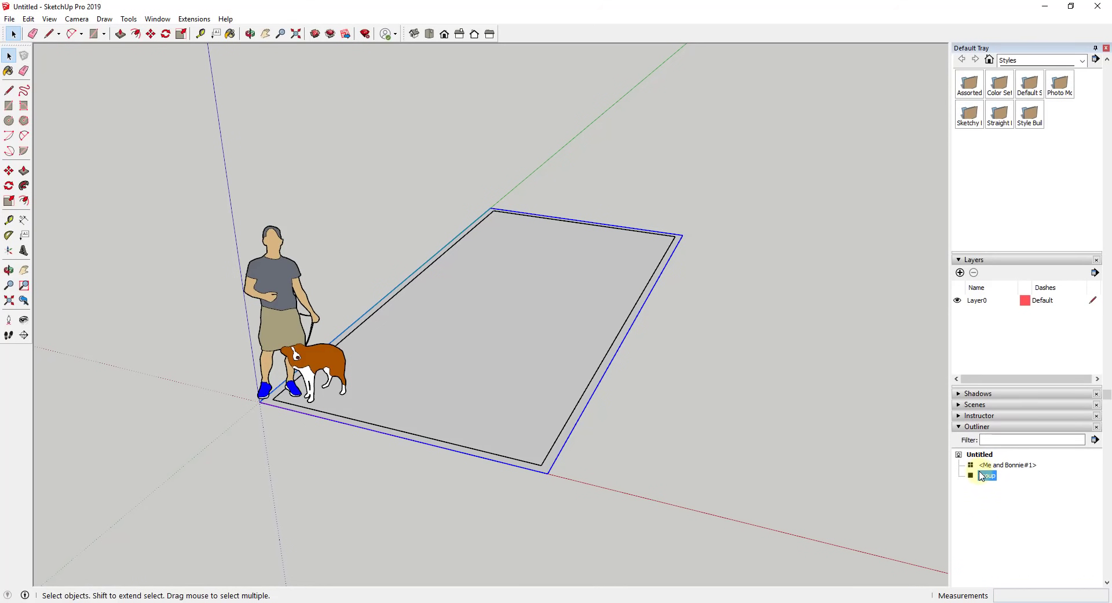
# Check which sections are enabled in the Default Tray, including the Outliner, and clear the selection.
pyautogui.click(157, 18)
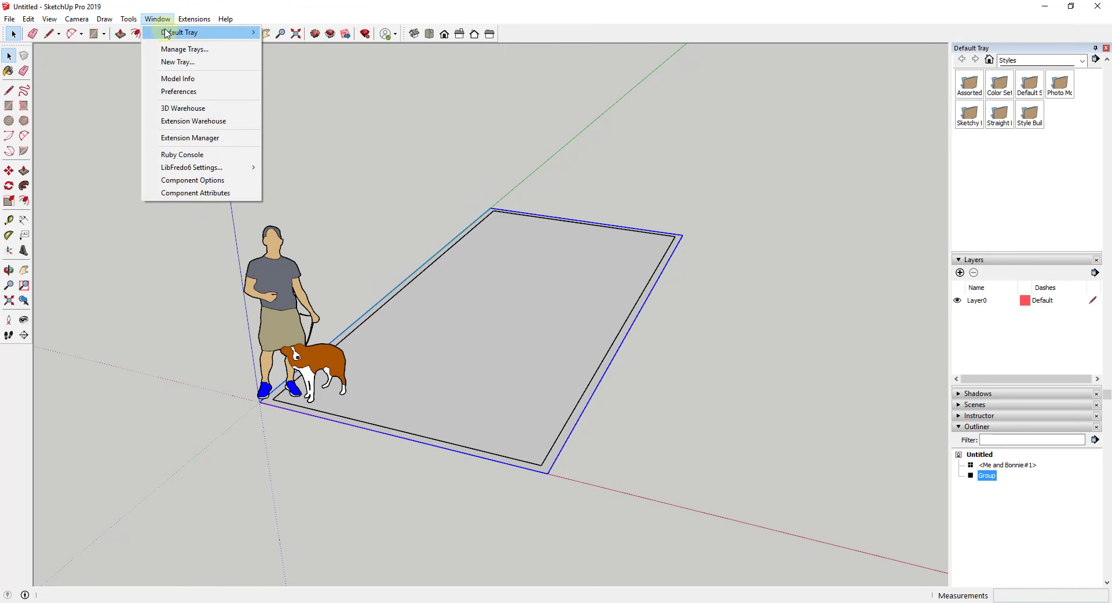
pyautogui.moveTo(166, 33)
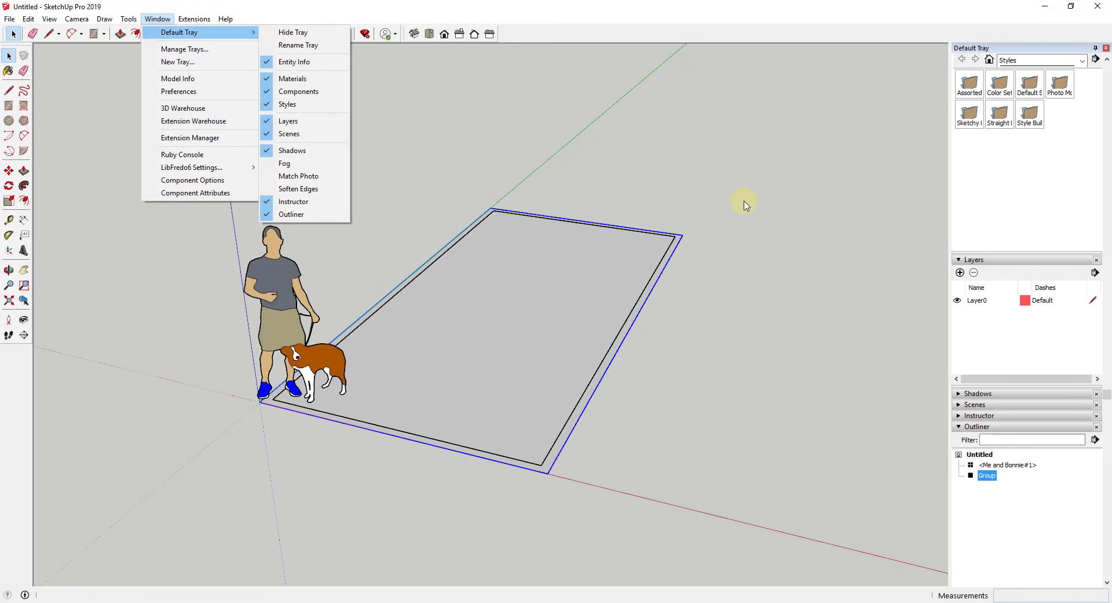
pyautogui.click(785, 313)
pyautogui.click(785, 313)
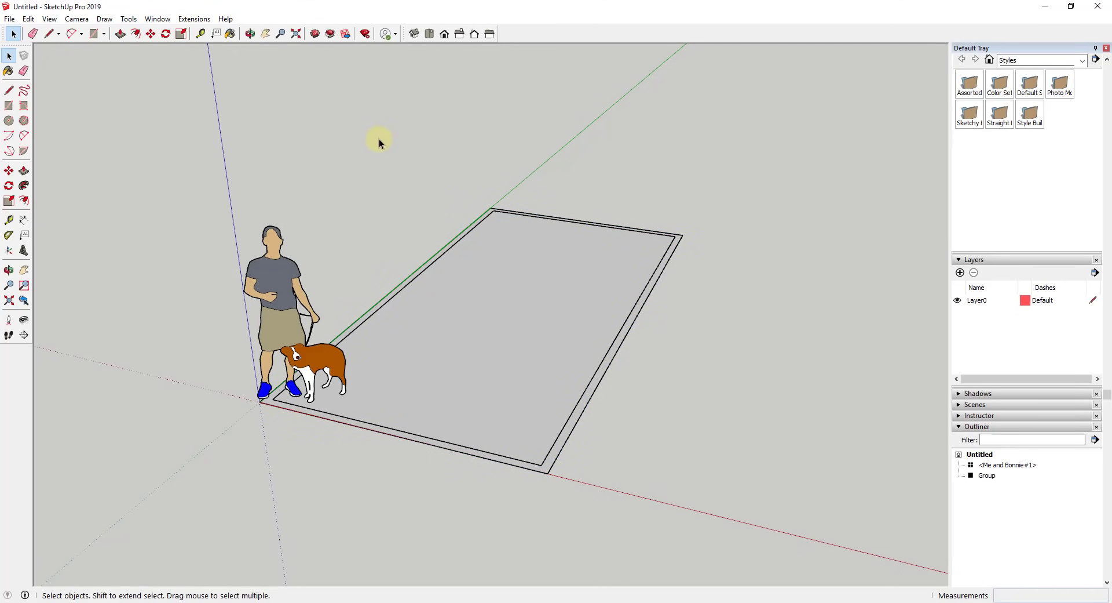
pyautogui.moveTo(683, 309); pyautogui.dragTo(712, 299, button='middle')
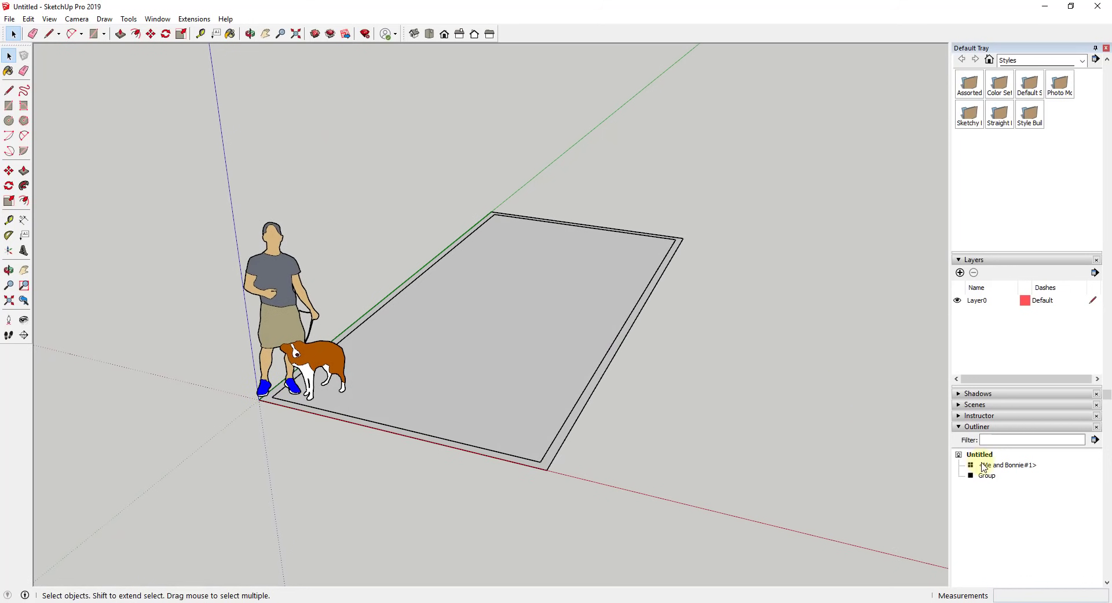
# Rename the wall group in the Outliner as "Walls - Exterior".
pyautogui.rightClick(988, 478)
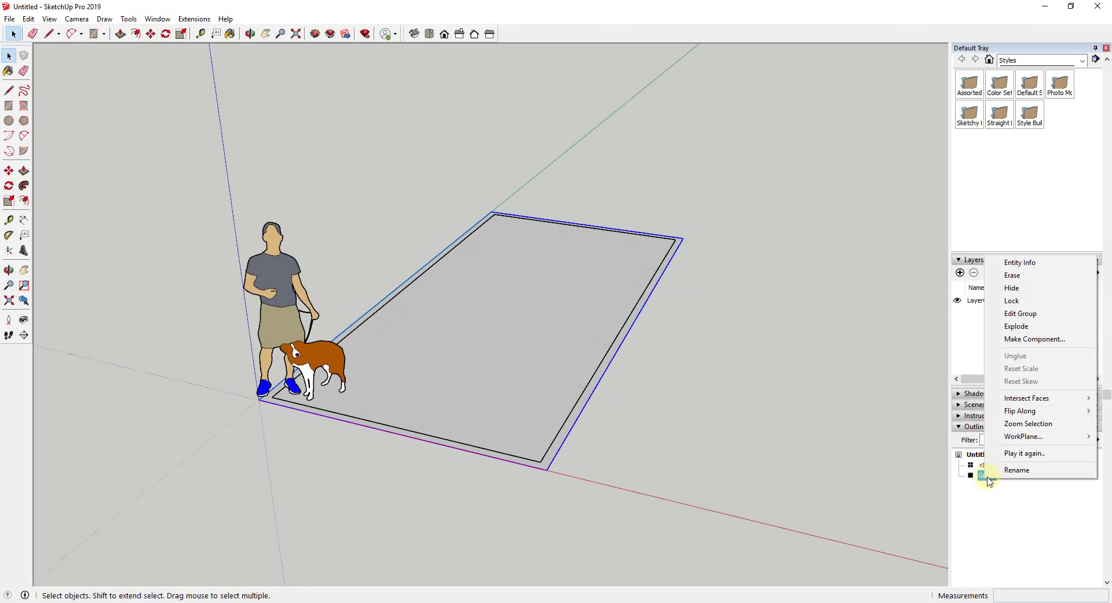
pyautogui.click(1009, 471)
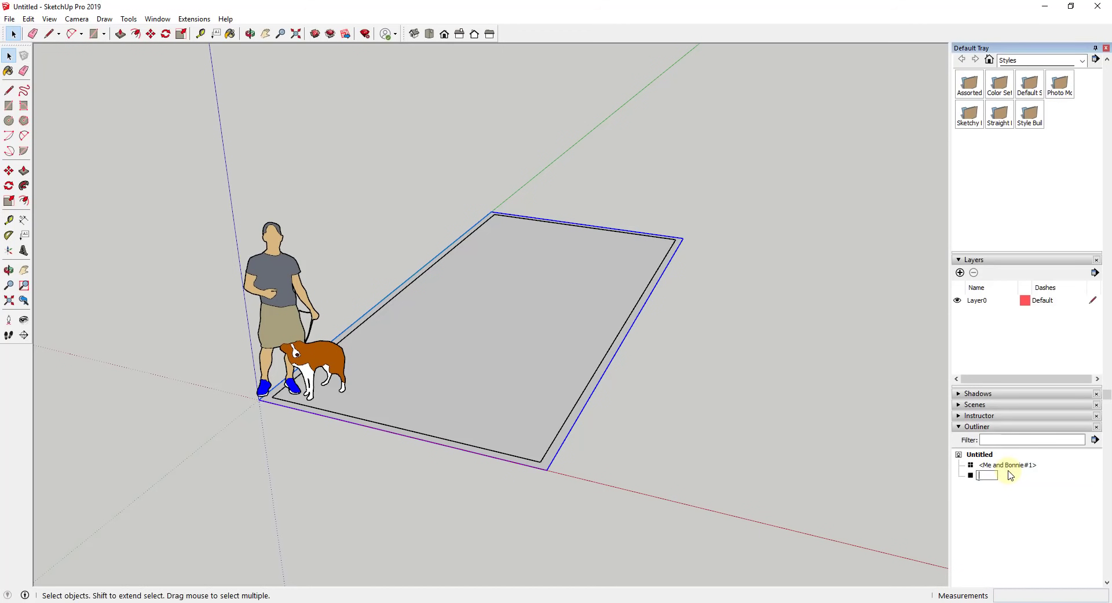
pyautogui.write('Walls - Exterior')
pyautogui.press('Return')
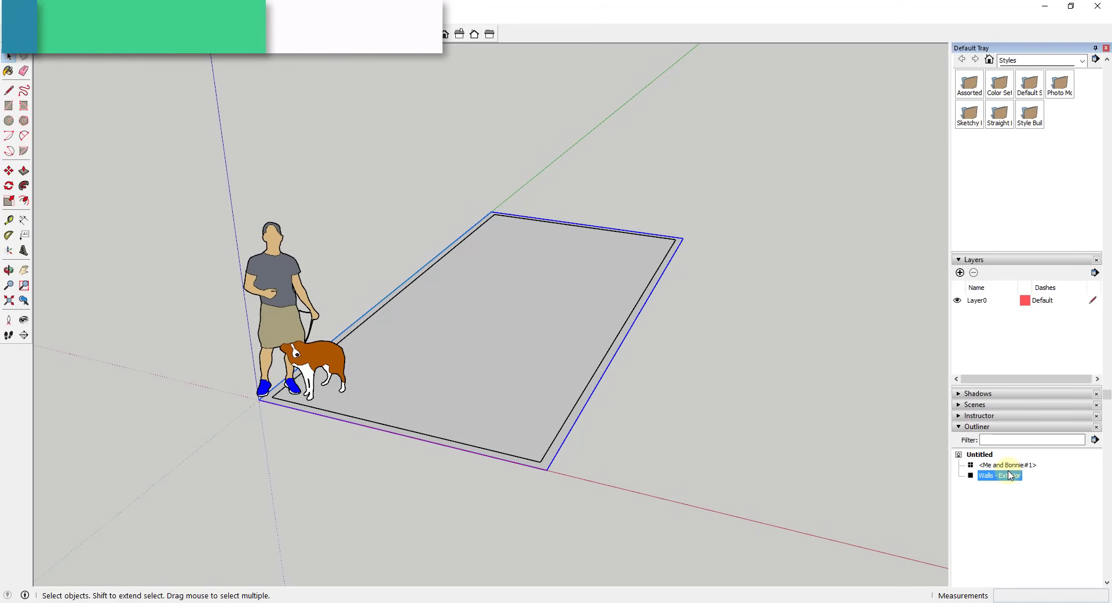
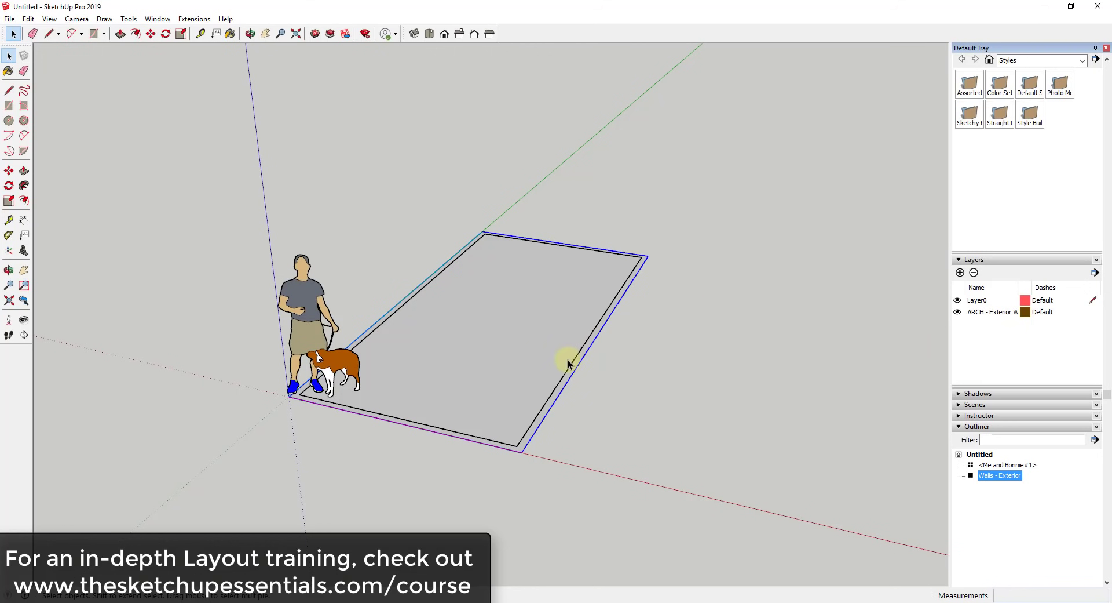
# Examine the Walls - Exterior group in the model and bring its Entity Info into view.
pyautogui.scroll(3, 566, 364)
pyautogui.scroll(2, 631, 350)
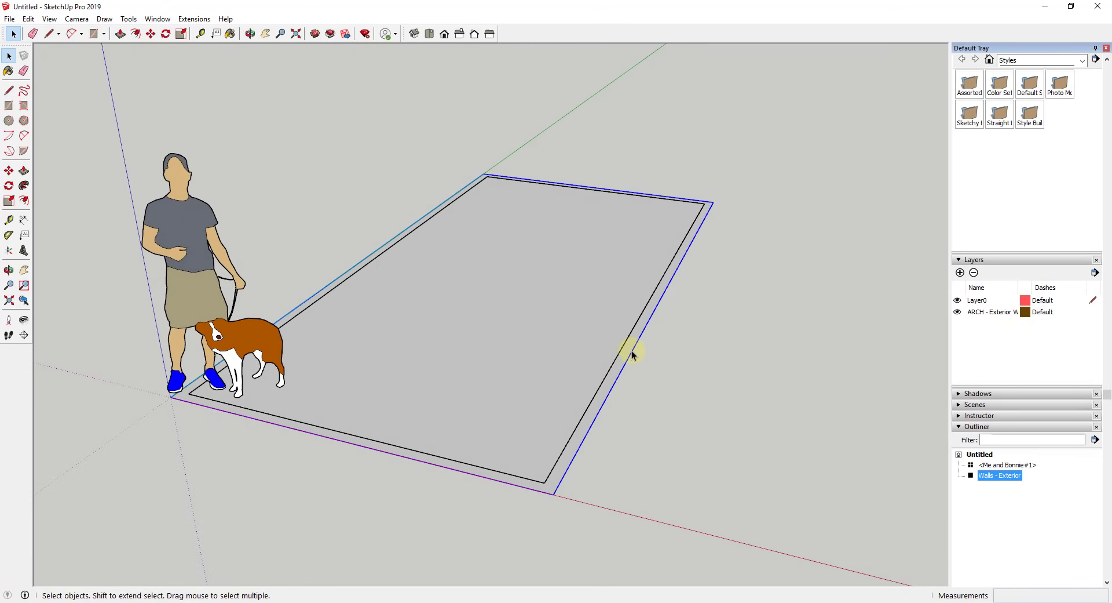
pyautogui.scroll(-3, 736, 325)
pyautogui.scroll(-3, 984, 312)
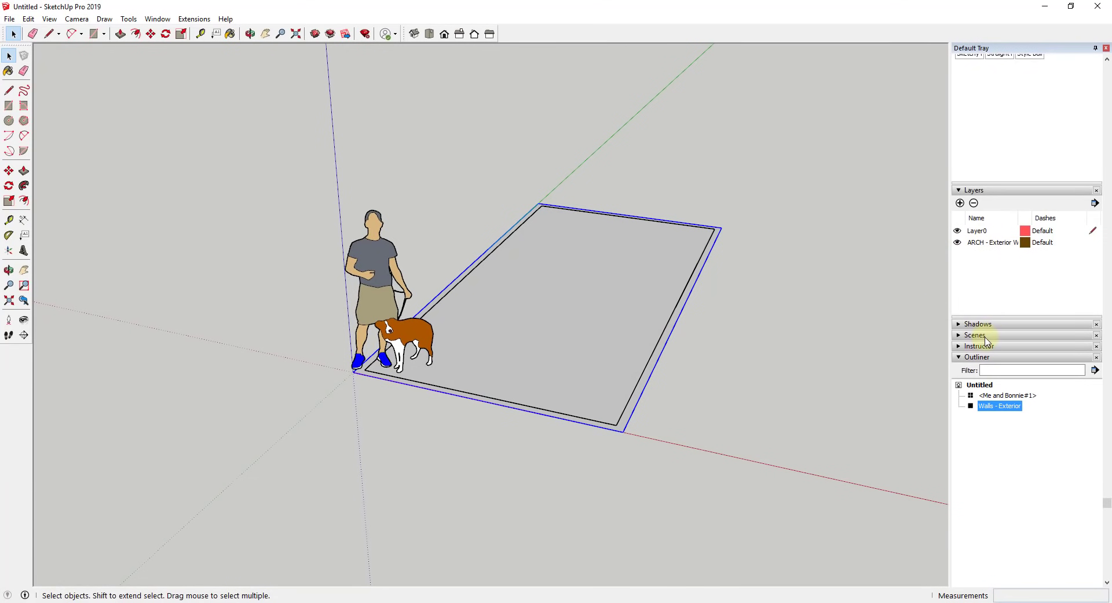
pyautogui.scroll(2, 980, 335)
pyautogui.scroll(-2, 661, 345)
pyautogui.scroll(1, 417, 420)
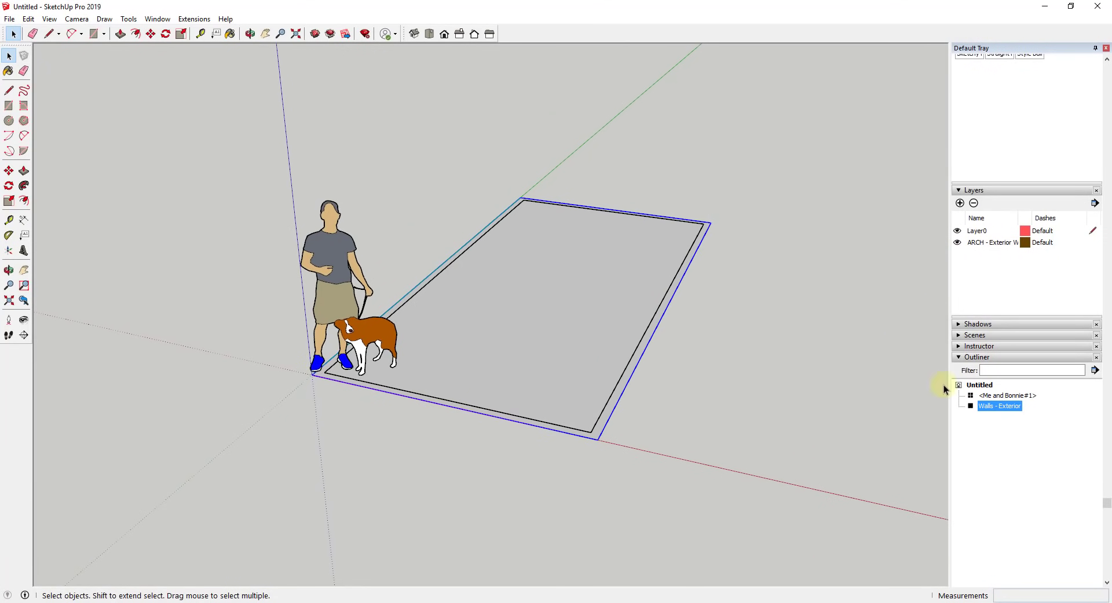
pyautogui.scroll(3, 1037, 283)
pyautogui.scroll(2, 1037, 283)
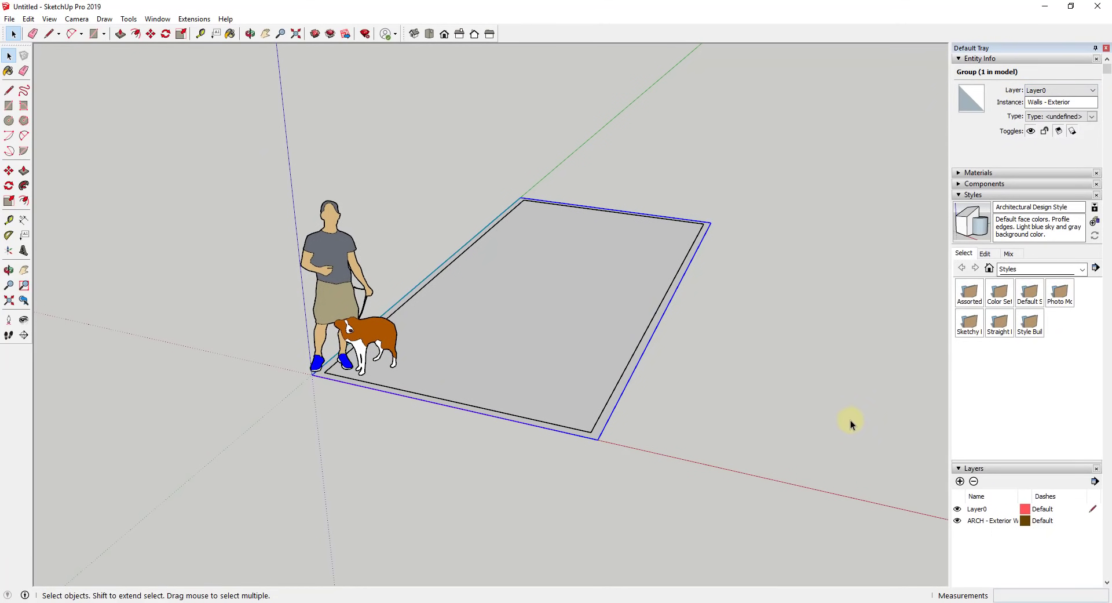
# Draw a loose line about 9' long parallel to the green axis, beside the wall outline's long side.
pyautogui.click(807, 415)
pyautogui.press('l')
pyautogui.click(758, 448)
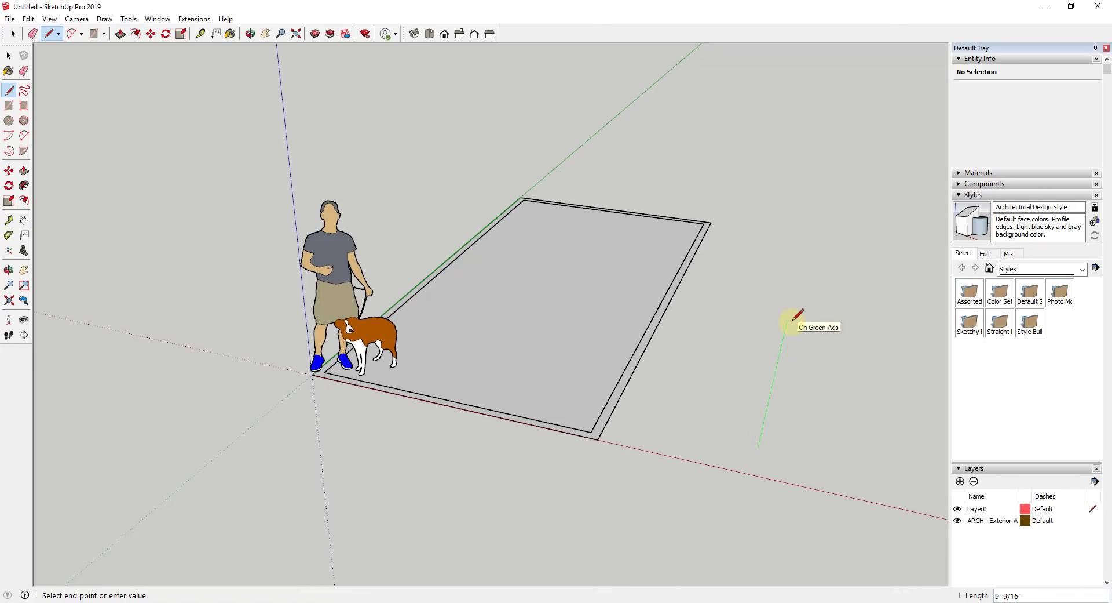
pyautogui.click(788, 321)
pyautogui.press('space')
# Select the loose line beside the walls and view the layer choices in its Entity Info, leaving it on Layer0.
pyautogui.click(781, 350)
pyautogui.click(1062, 90)
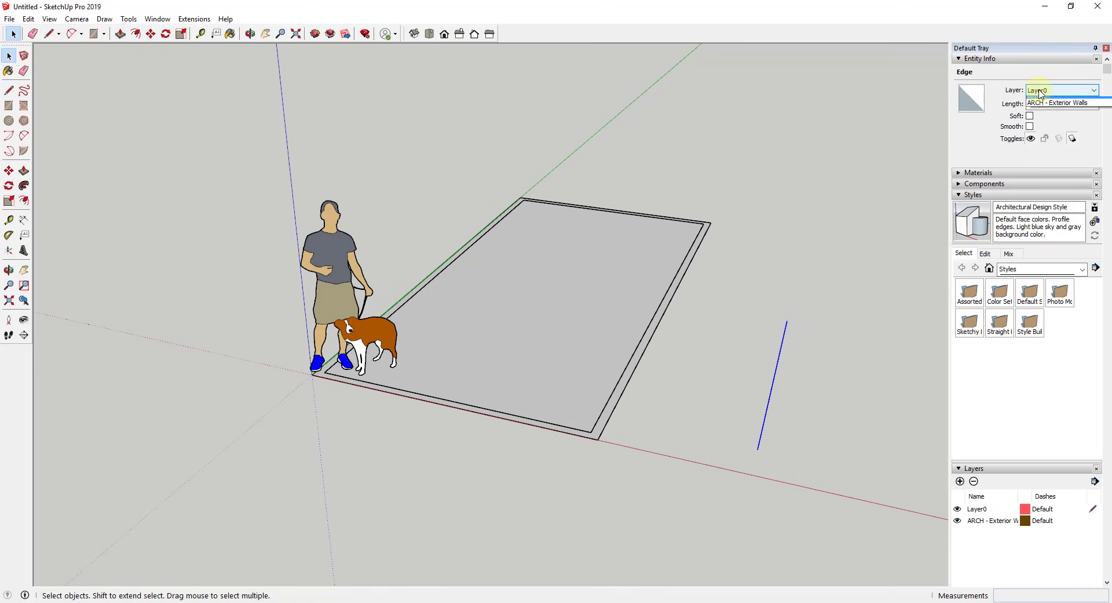
pyautogui.click(1057, 109)
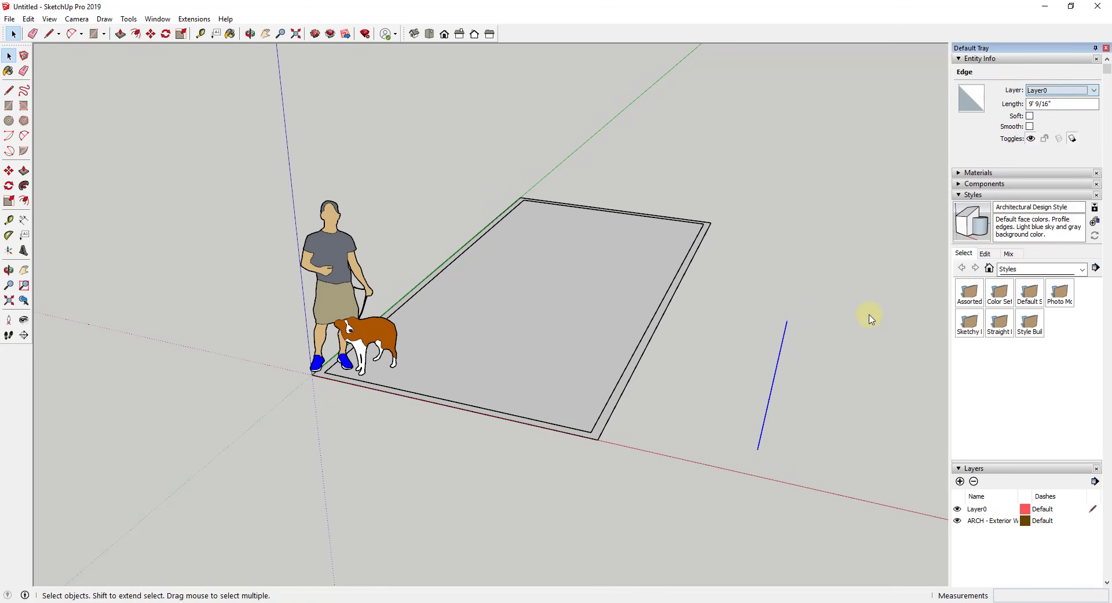
# Assign the Walls - Exterior group to the "ARCH - Exterior Walls" layer.
pyautogui.click(683, 280)
pyautogui.click(679, 284)
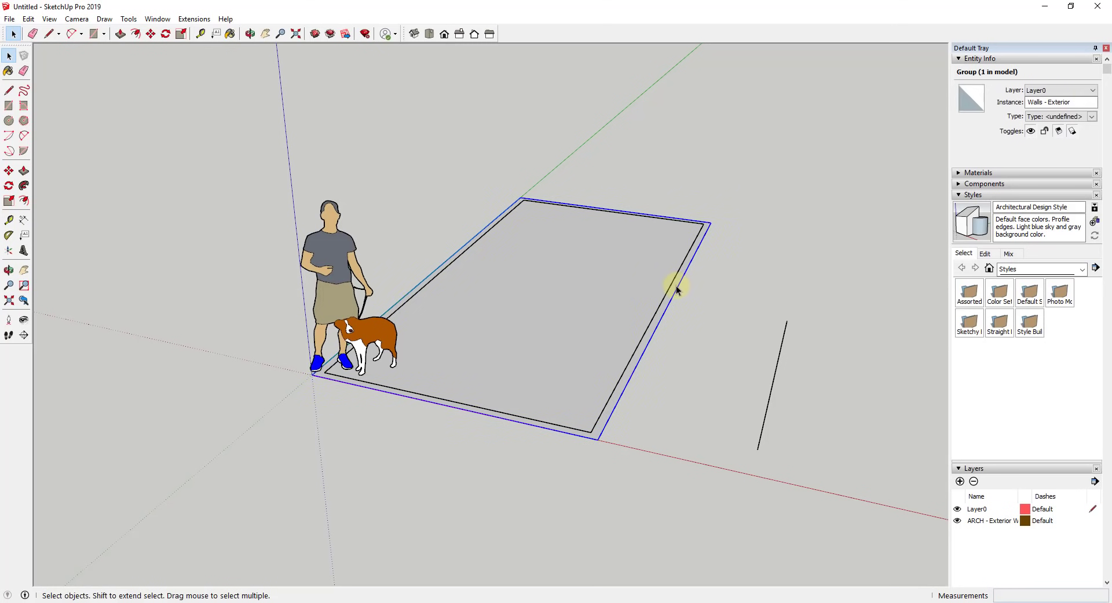
pyautogui.click(1048, 91)
pyautogui.click(1057, 106)
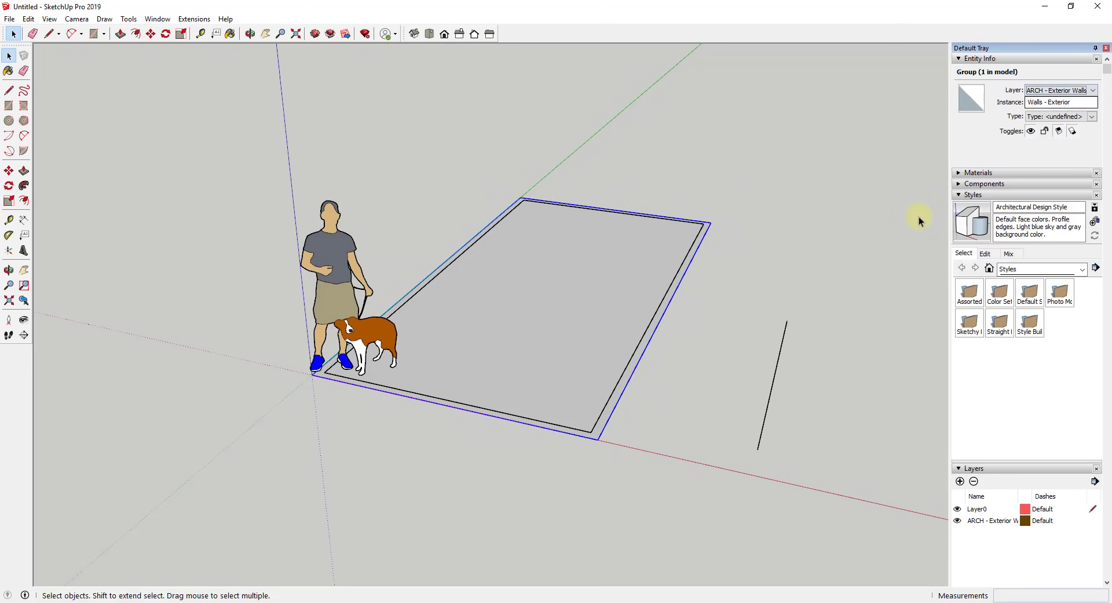
# Erase the loose line beside the wall outline.
pyautogui.click(781, 364)
pyautogui.press('e')
pyautogui.click(777, 358)
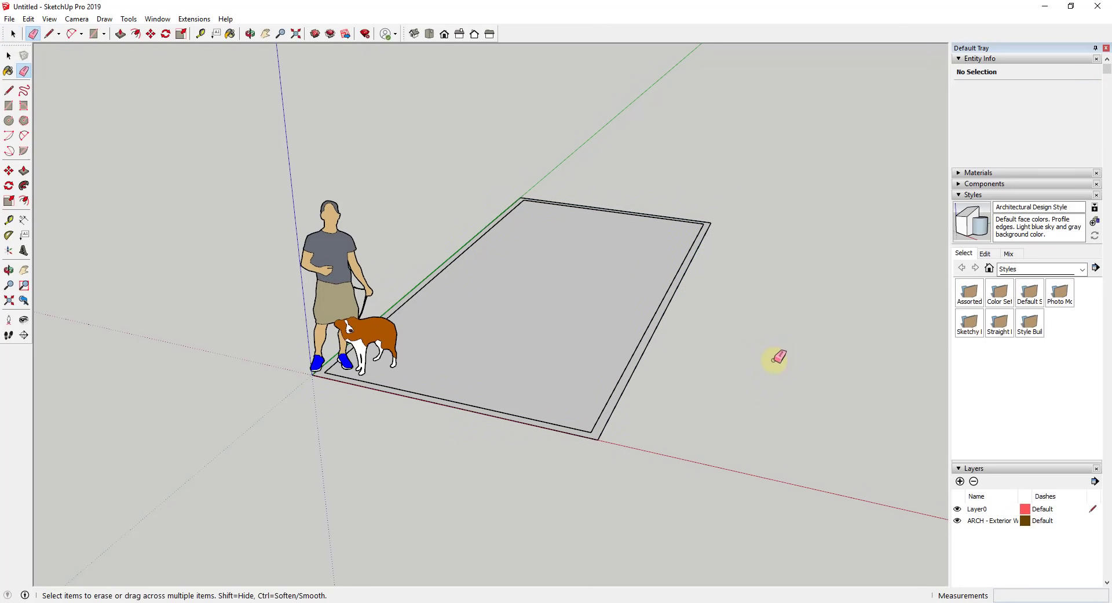
# Select the exterior wall group and check its entry in the Outliner and its layer assignment in Entity Info.
pyautogui.press('space')
pyautogui.click(651, 330)
pyautogui.scroll(-3, 1059, 284)
pyautogui.scroll(-3, 1059, 284)
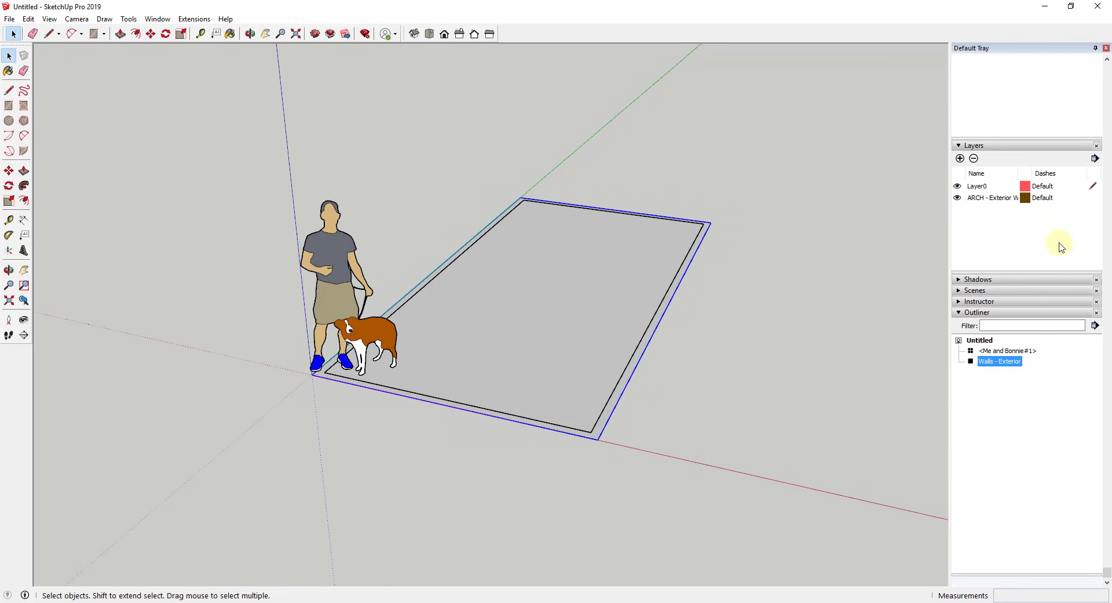
pyautogui.click(991, 367)
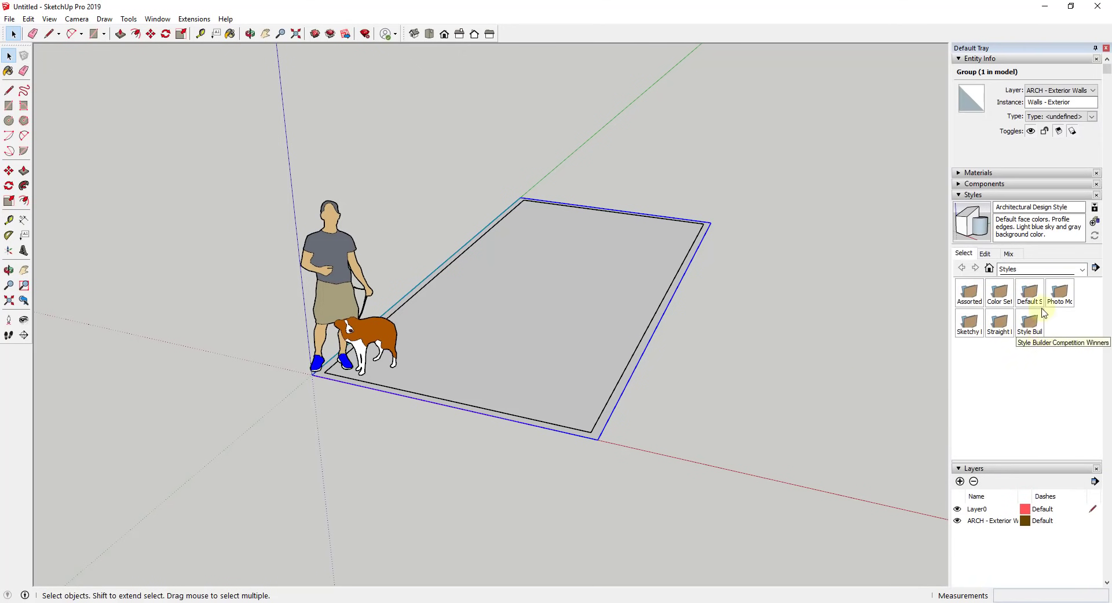
pyautogui.click(1070, 91)
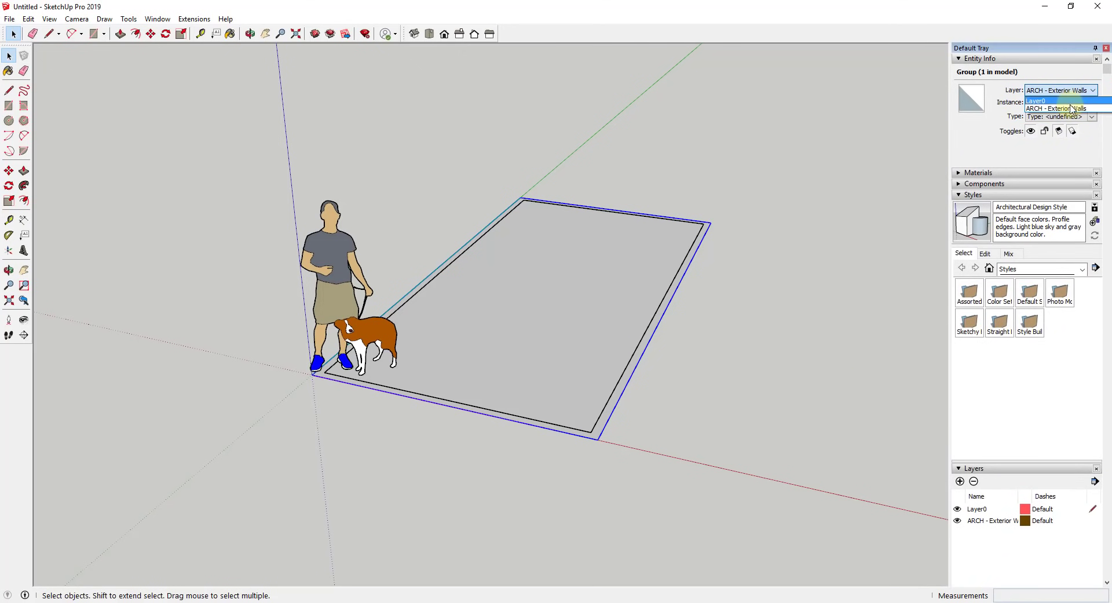
pyautogui.click(1069, 109)
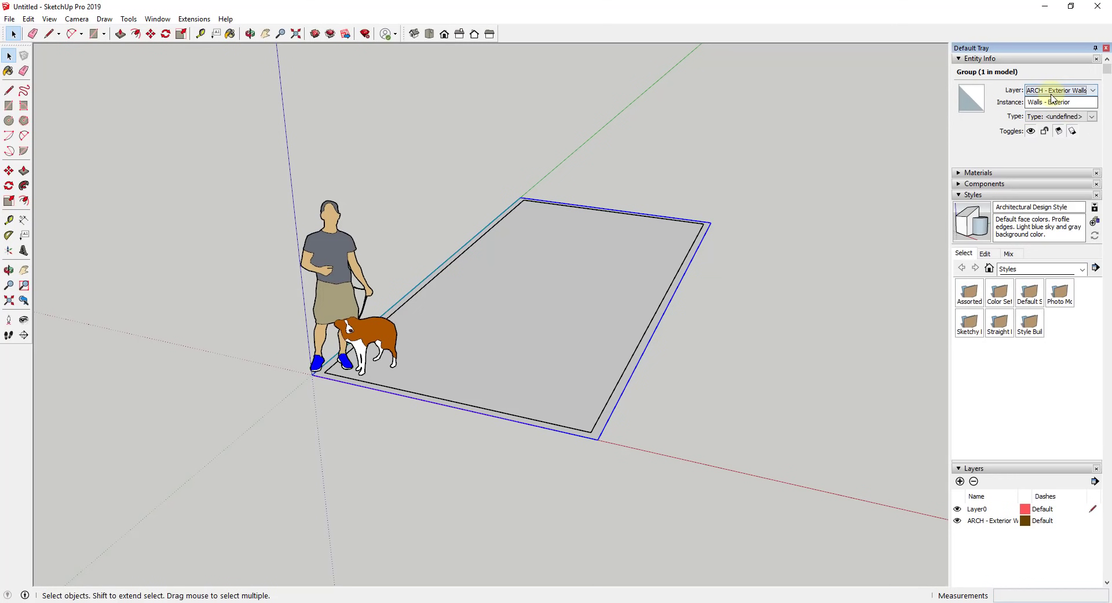
# Toggle the visibility of the "ARCH - Exterior Walls" layer off and on to check the wall group, leaving it visible.
pyautogui.scroll(-2, 1010, 342)
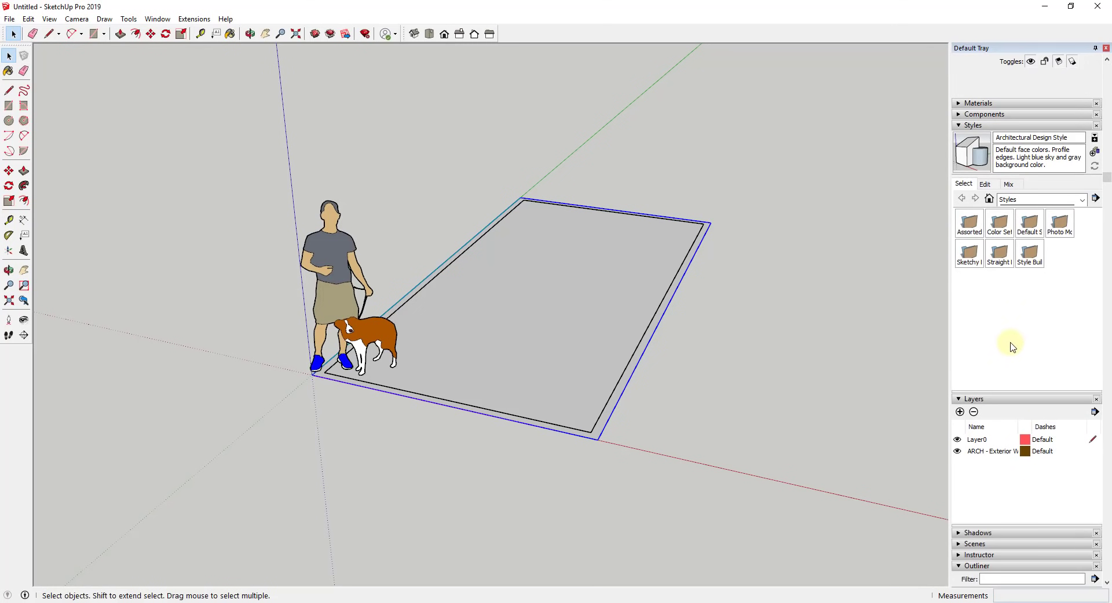
pyautogui.click(958, 452)
pyautogui.click(957, 452)
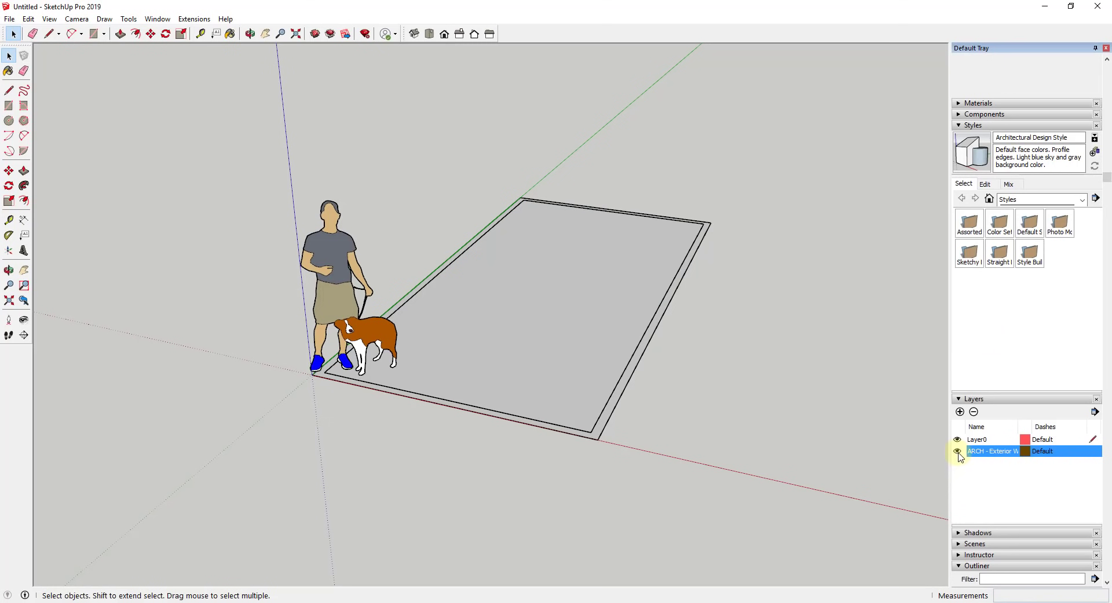
pyautogui.click(959, 452)
pyautogui.click(960, 451)
pyautogui.click(958, 452)
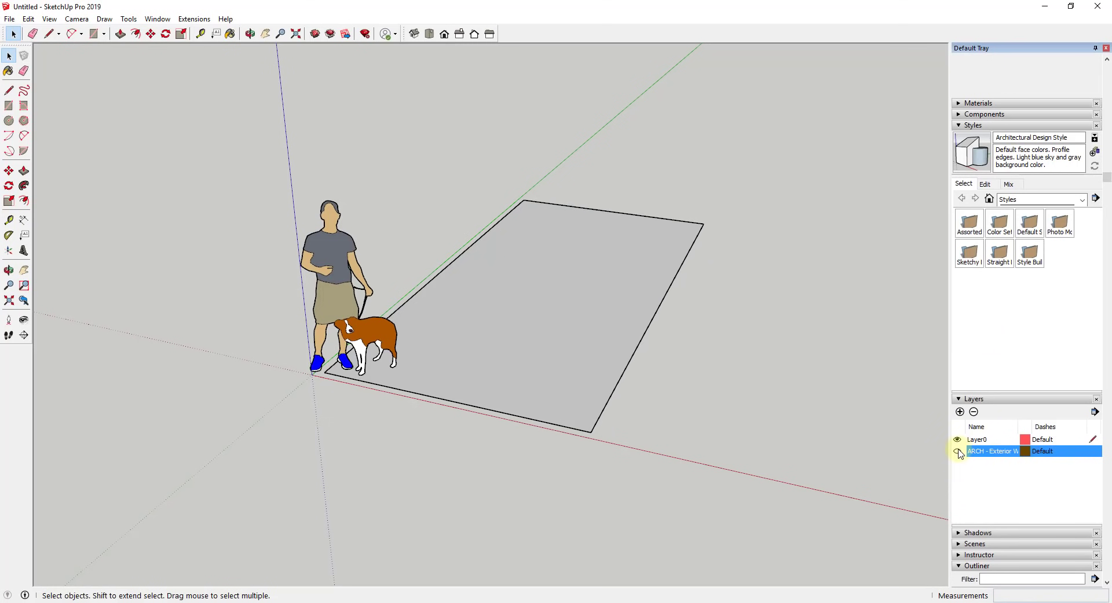
pyautogui.click(959, 452)
# Make a group from the floor face inside the walls together with its bounding edges.
pyautogui.scroll(-2, 979, 331)
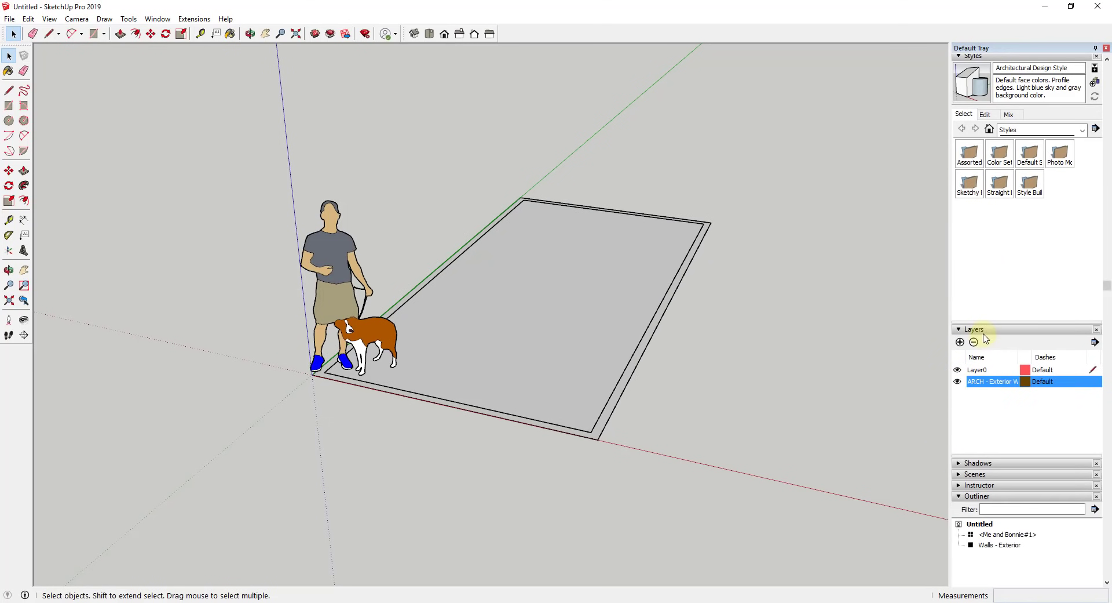
pyautogui.doubleClick(568, 305)
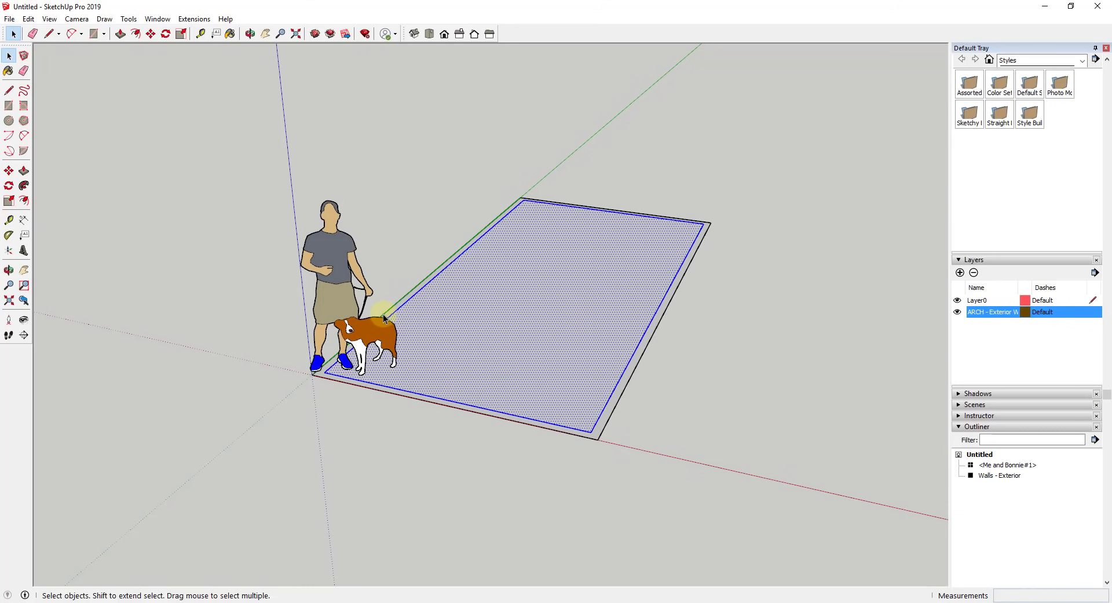
pyautogui.rightClick(609, 284)
pyautogui.click(643, 381)
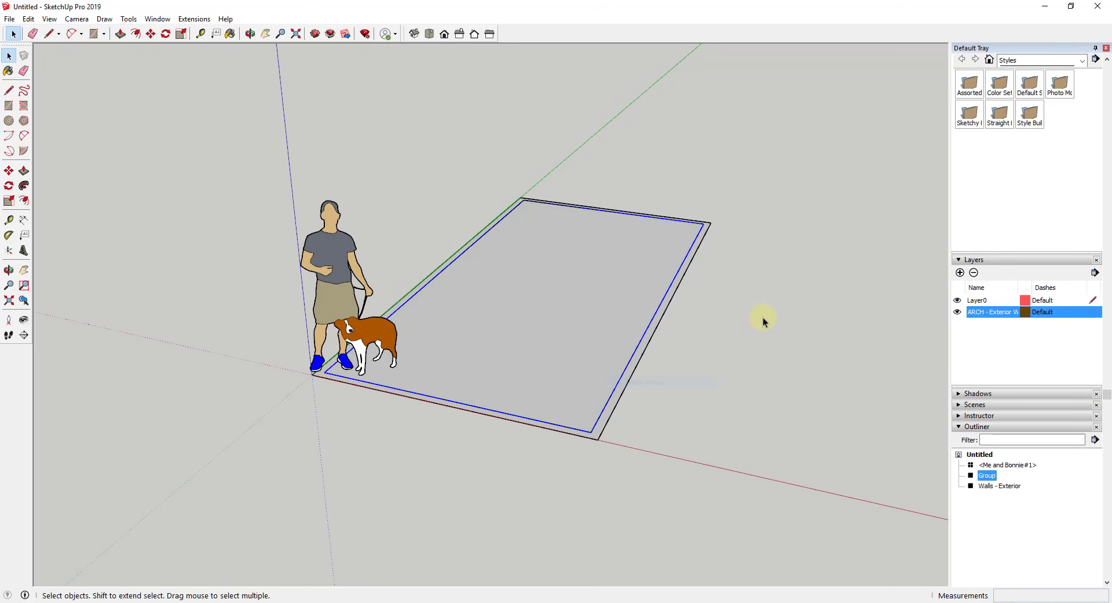
# Rename the new floor group in the Outliner as "Floor".
pyautogui.rightClick(988, 475)
pyautogui.click(994, 467)
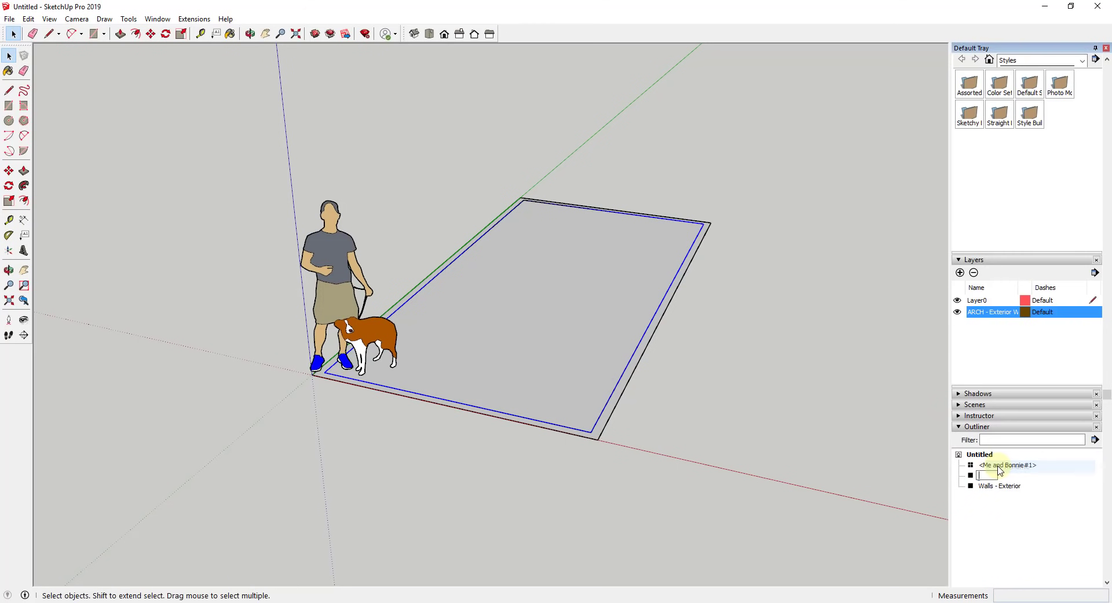
pyautogui.write('Floor')
pyautogui.press('Return')
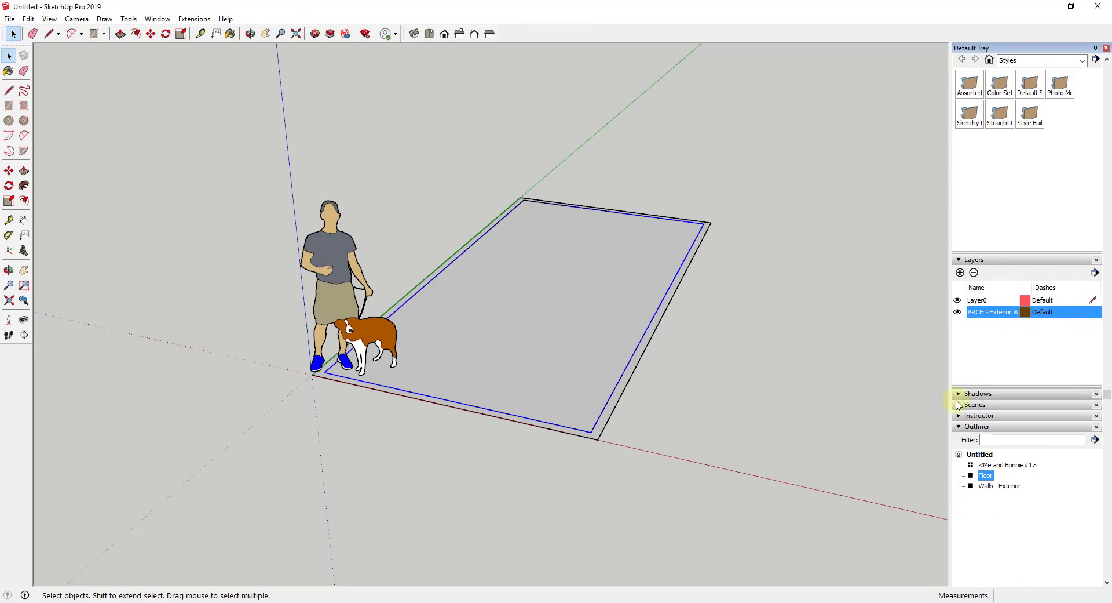
# Add a new layer named "ARCH - Floor".
pyautogui.click(960, 272)
pyautogui.write('F')
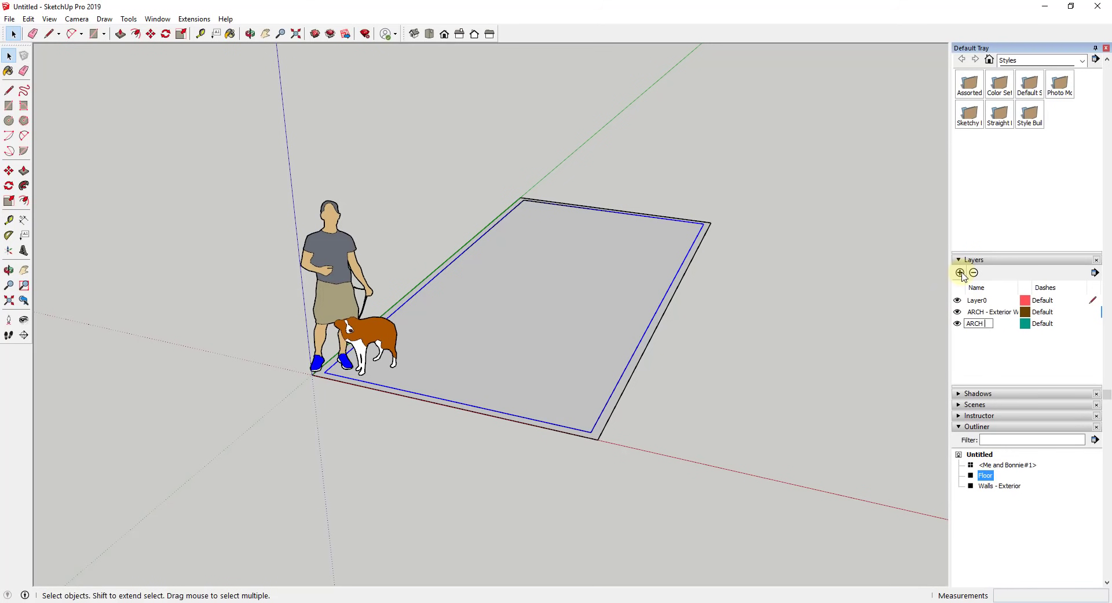
pyautogui.write('RCH - Floor')
pyautogui.press('Return')
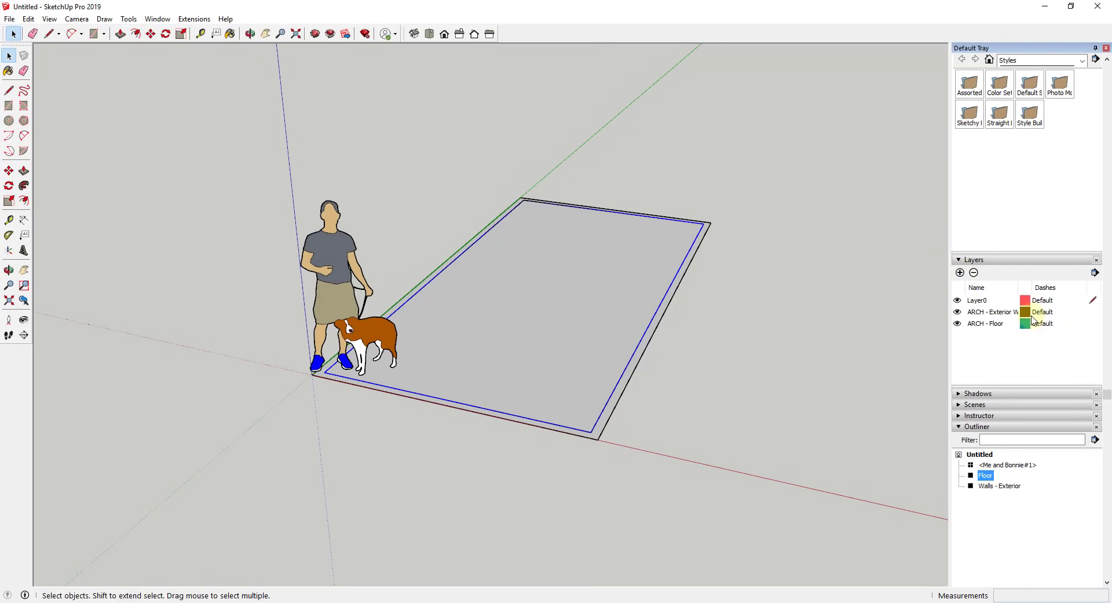
# Assign the Floor group to the "ARCH - Floor" layer.
pyautogui.scroll(5, 985, 272)
pyautogui.click(1046, 90)
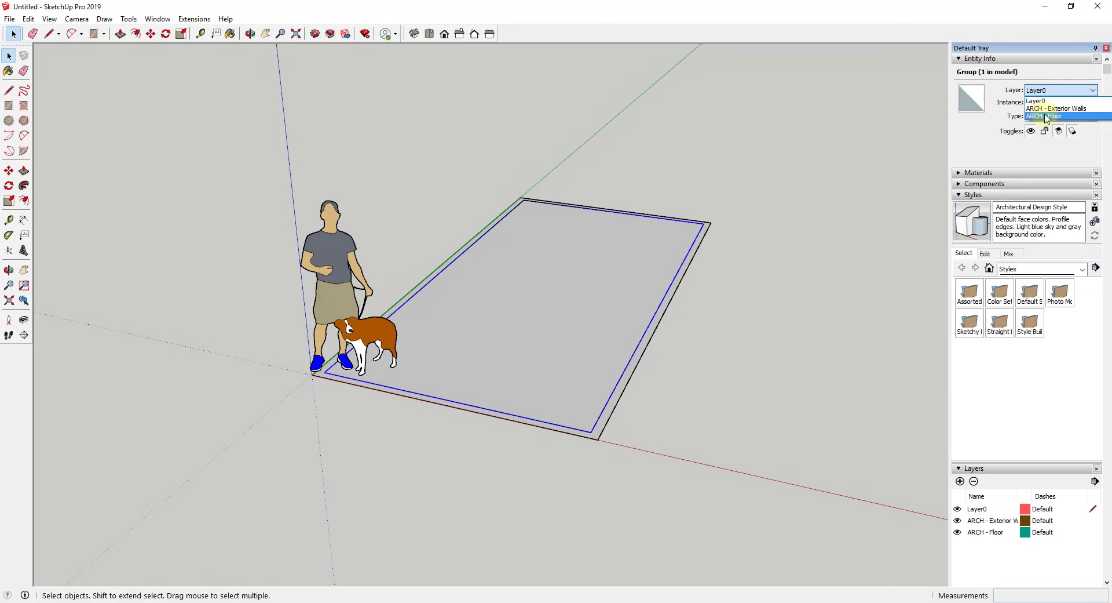
pyautogui.click(1043, 118)
# Hide the "ARCH - Floor" layer to check the floor group, and show it again.
pyautogui.click(985, 531)
pyautogui.click(782, 394)
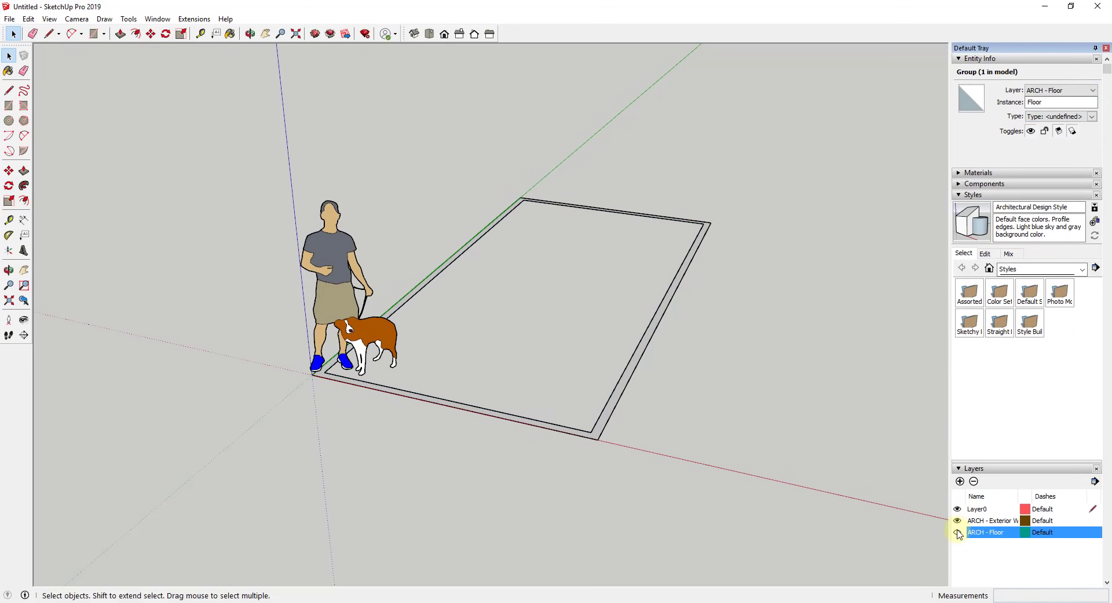
pyautogui.click(632, 316)
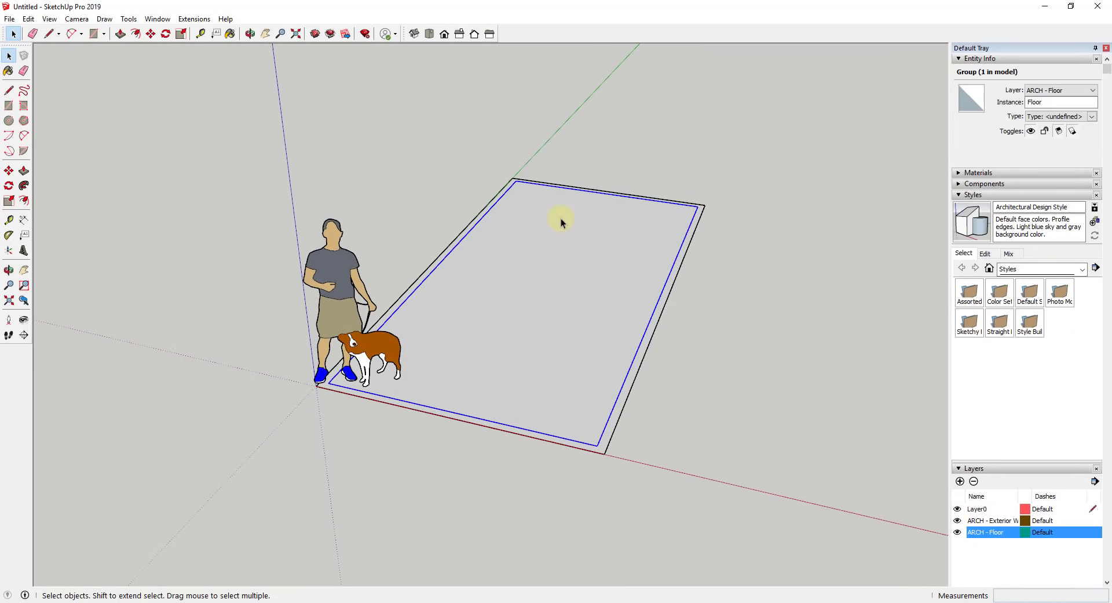
pyautogui.moveTo(561, 219); pyautogui.dragTo(508, 145, button='middle')
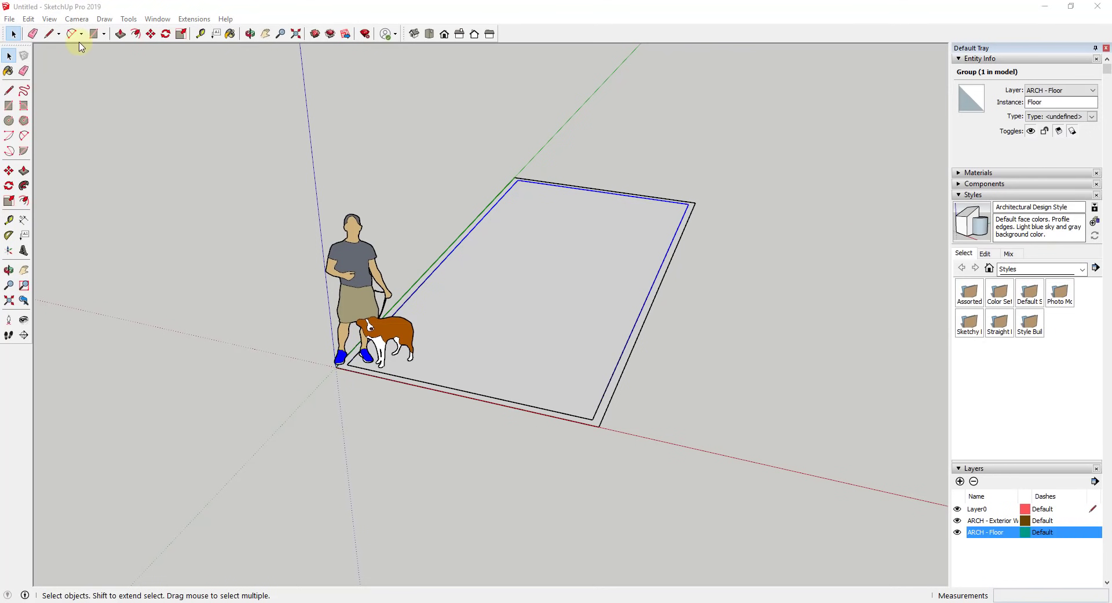
pyautogui.click(201, 34)
pyautogui.scroll(3, 637, 188)
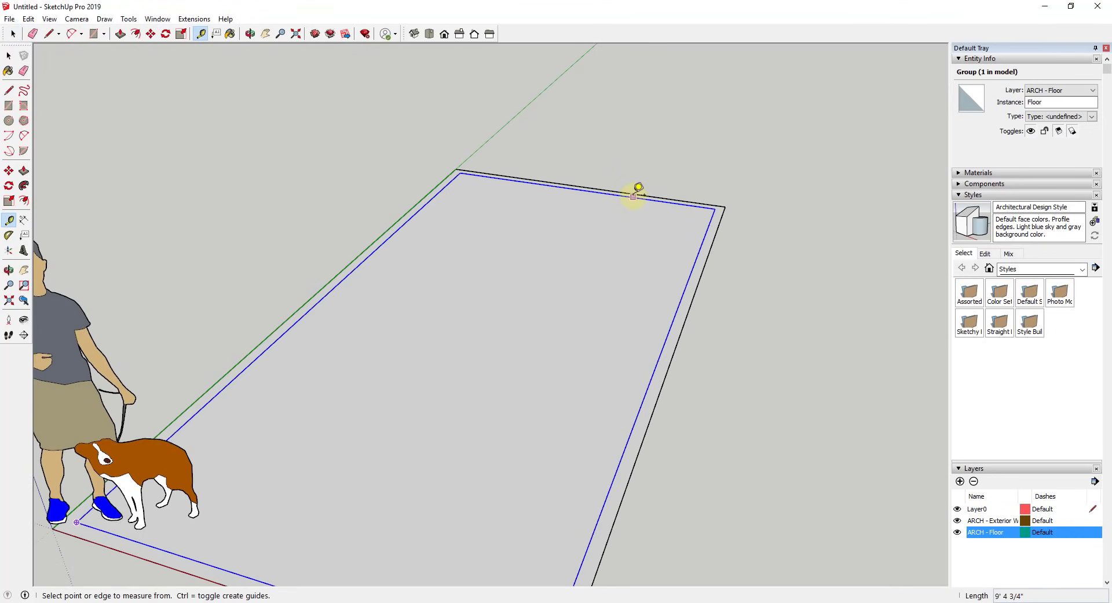
pyautogui.click(631, 197)
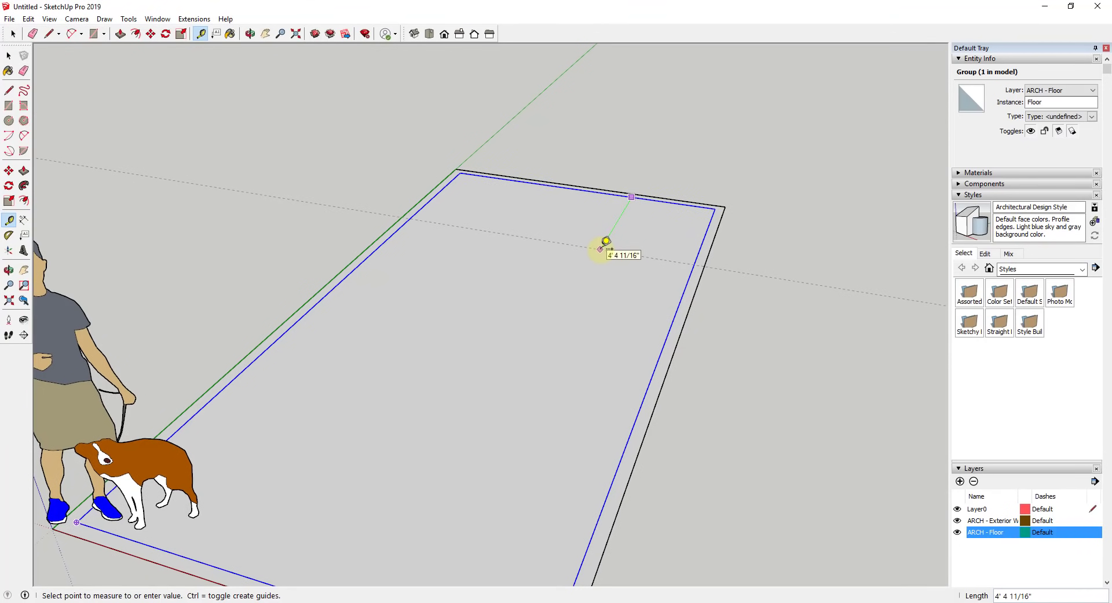
pyautogui.press('space')
pyautogui.click(201, 33)
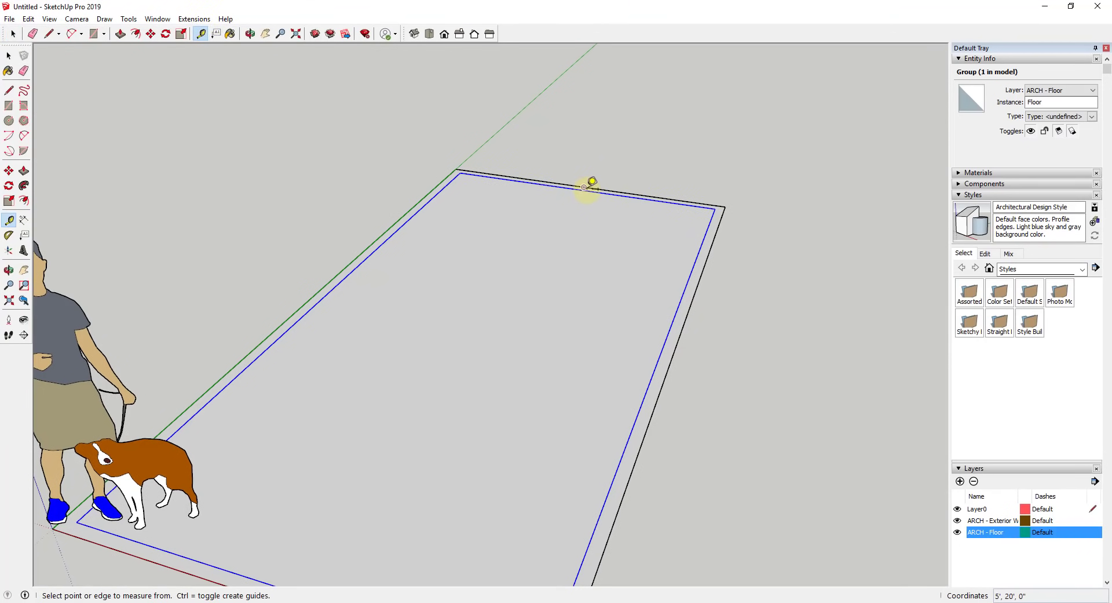
pyautogui.click(594, 191)
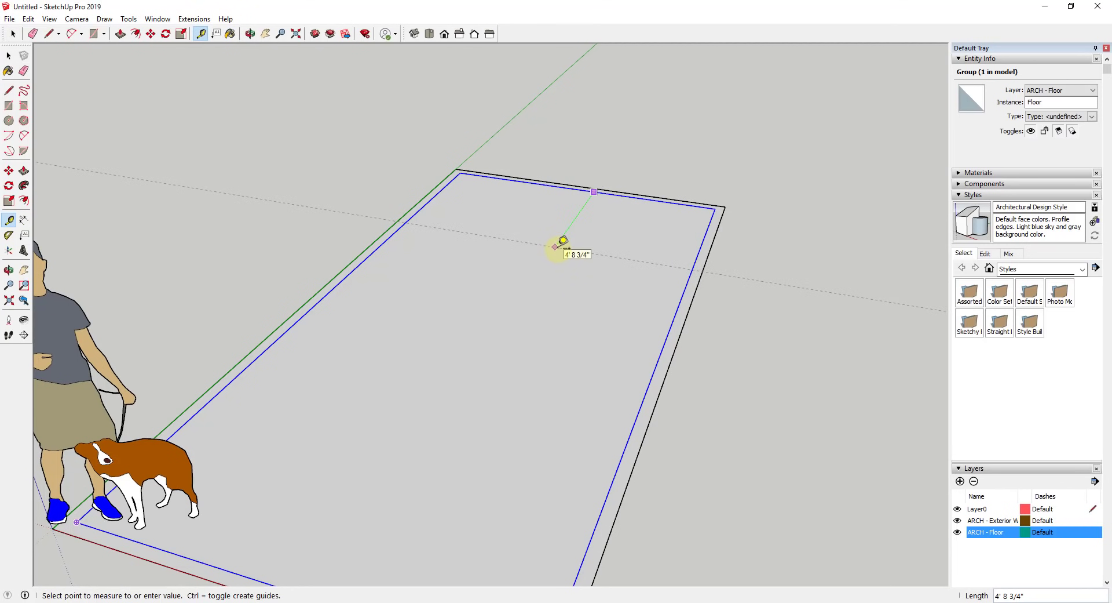
pyautogui.press('space')
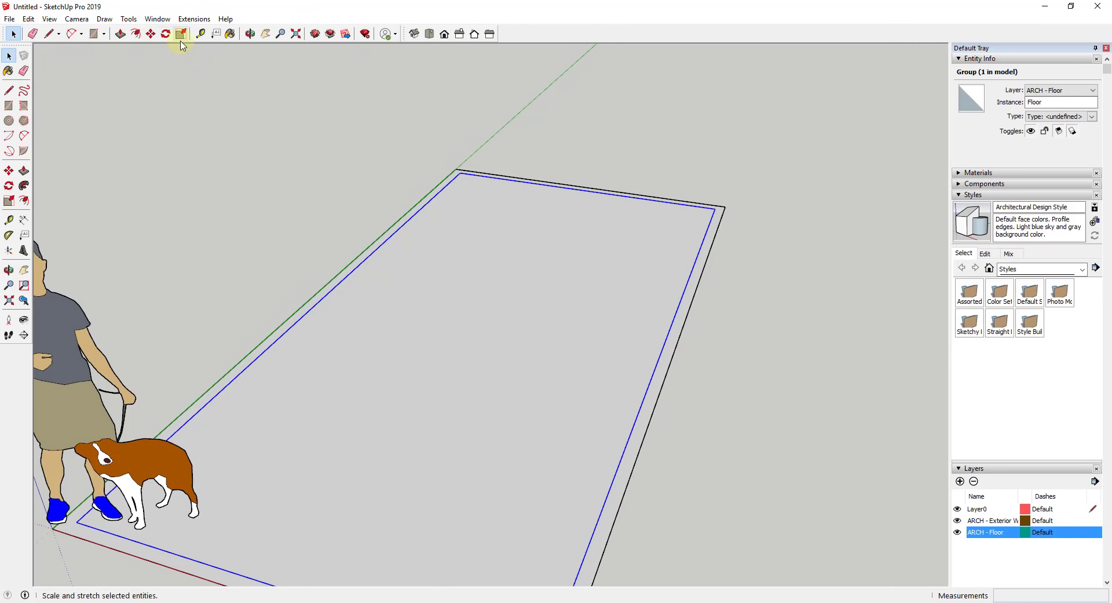
# Place a Tape Measure guide across the floor, 6'6" inward from the inner edge of the far short wall.
pyautogui.click(201, 33)
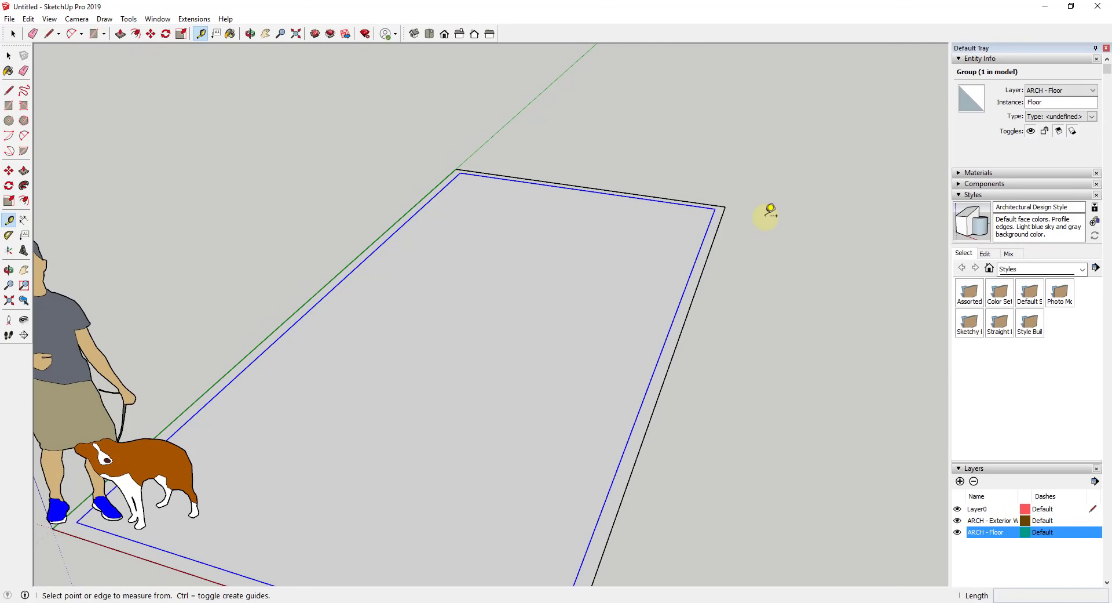
pyautogui.click(676, 202)
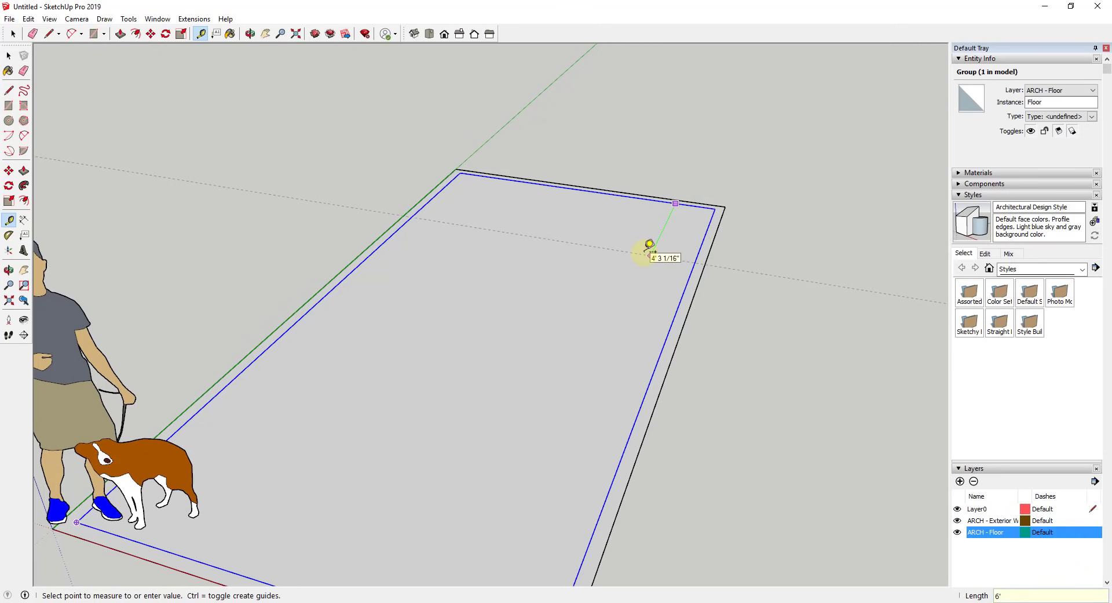
pyautogui.write("6'6")
pyautogui.press('Return')
pyautogui.press('space')
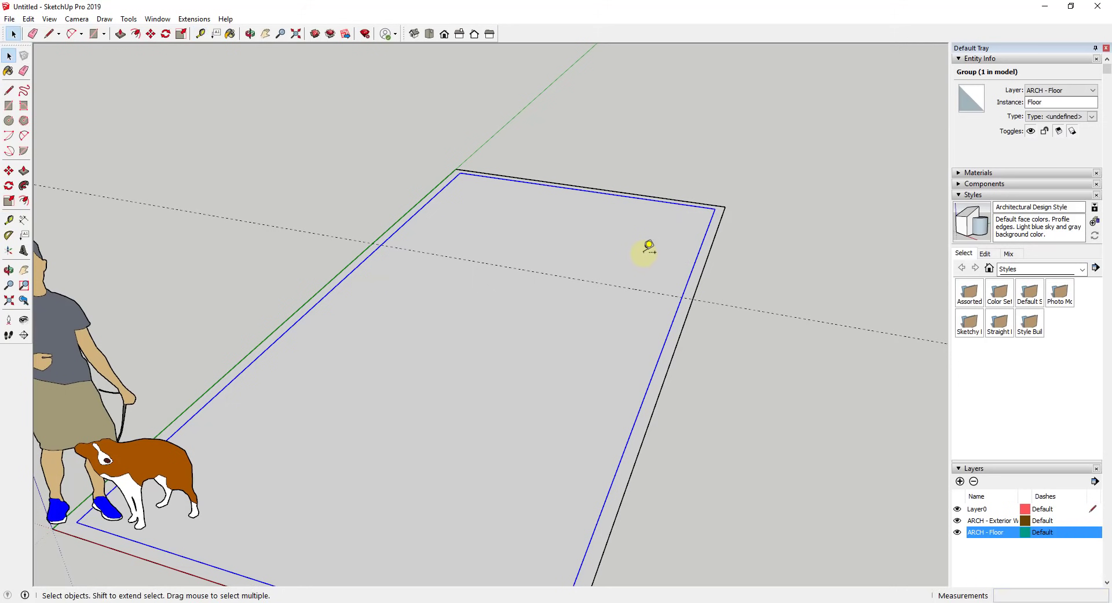
pyautogui.moveTo(488, 253); pyautogui.dragTo(583, 338, button='middle')
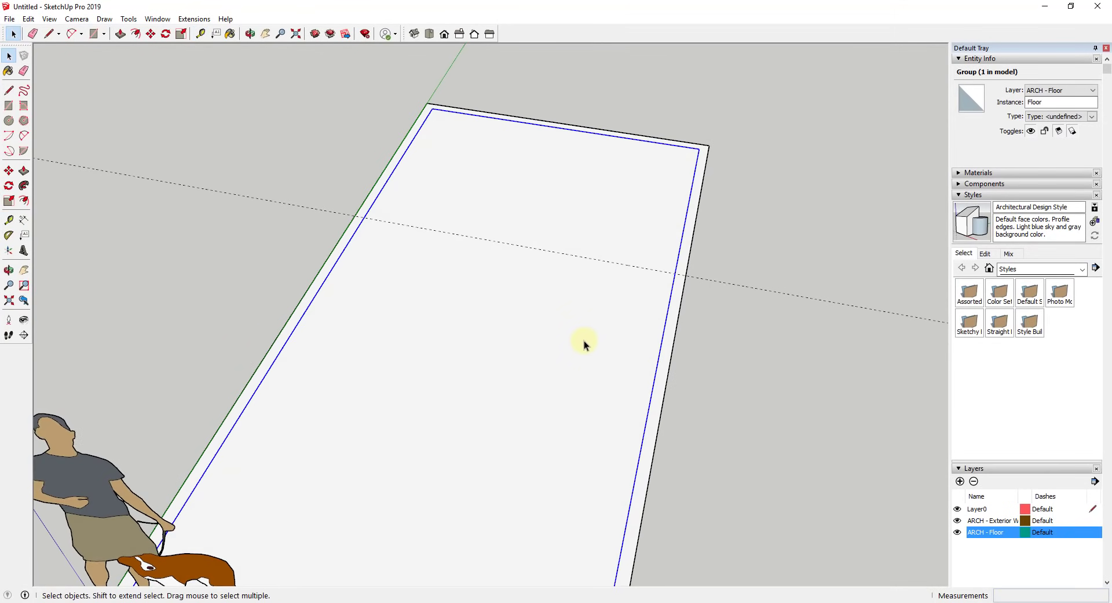
pyautogui.press('l')
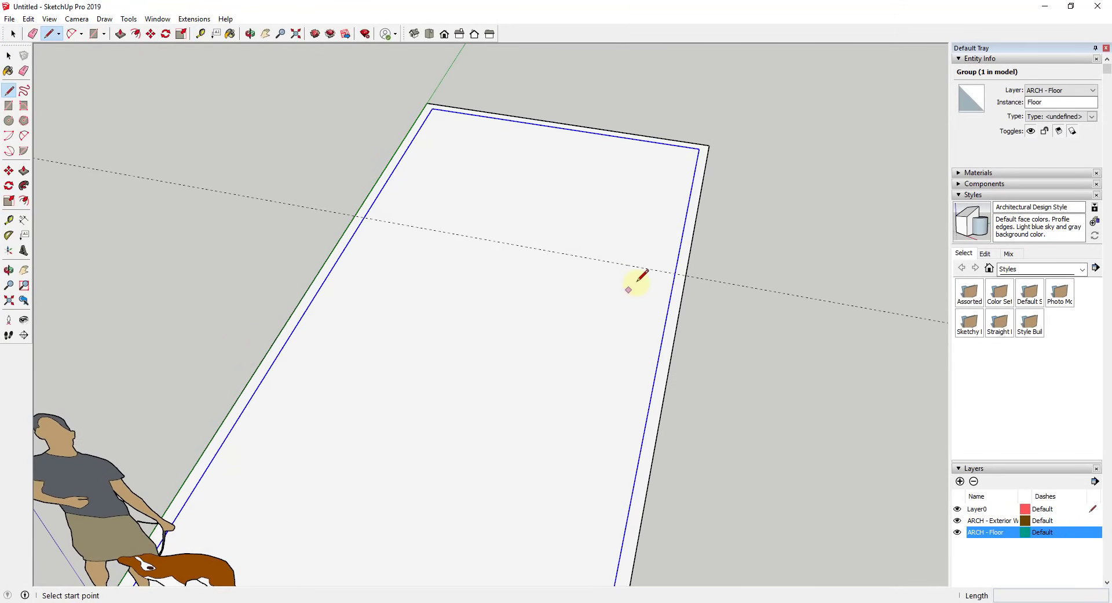
pyautogui.click(676, 272)
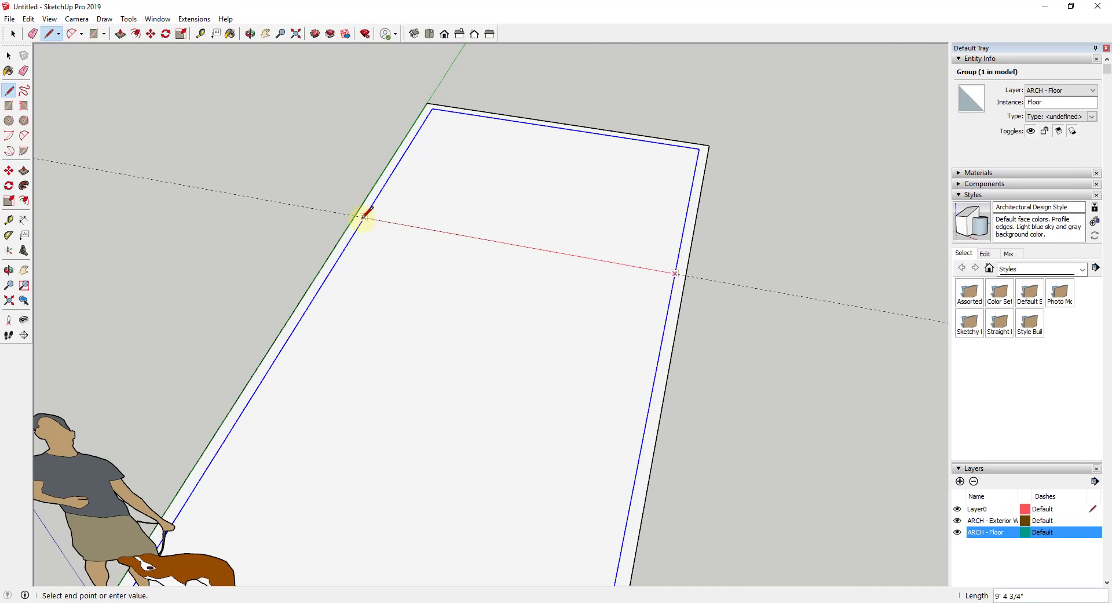
pyautogui.press('space')
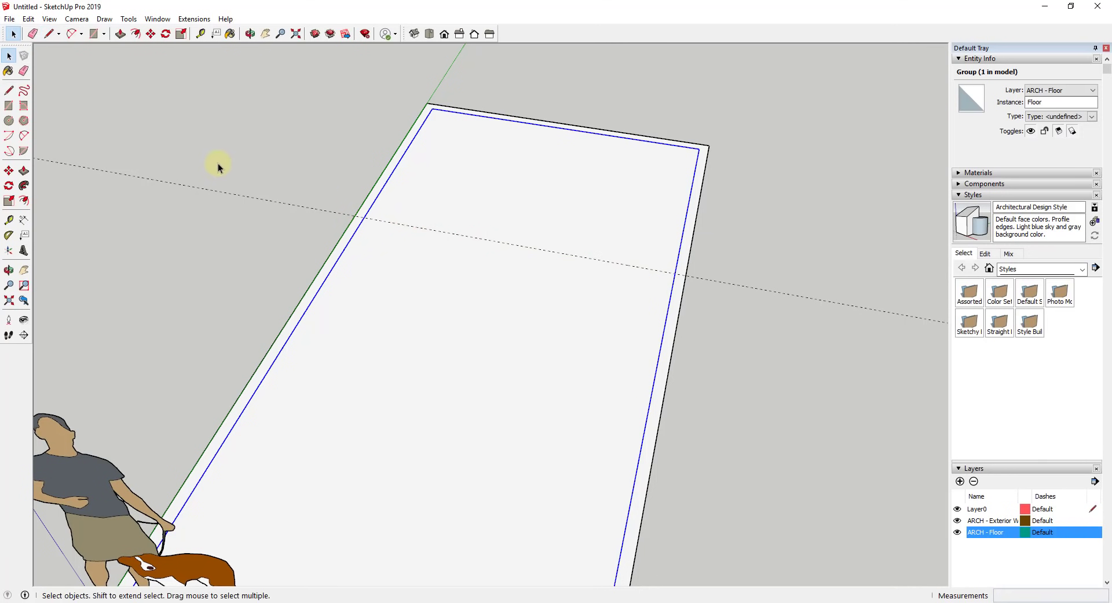
# Place a Tape Measure guide lengthwise across the floor, about 3' inward from the inner edge of the green-axis long wall.
pyautogui.click(201, 35)
pyautogui.click(380, 191)
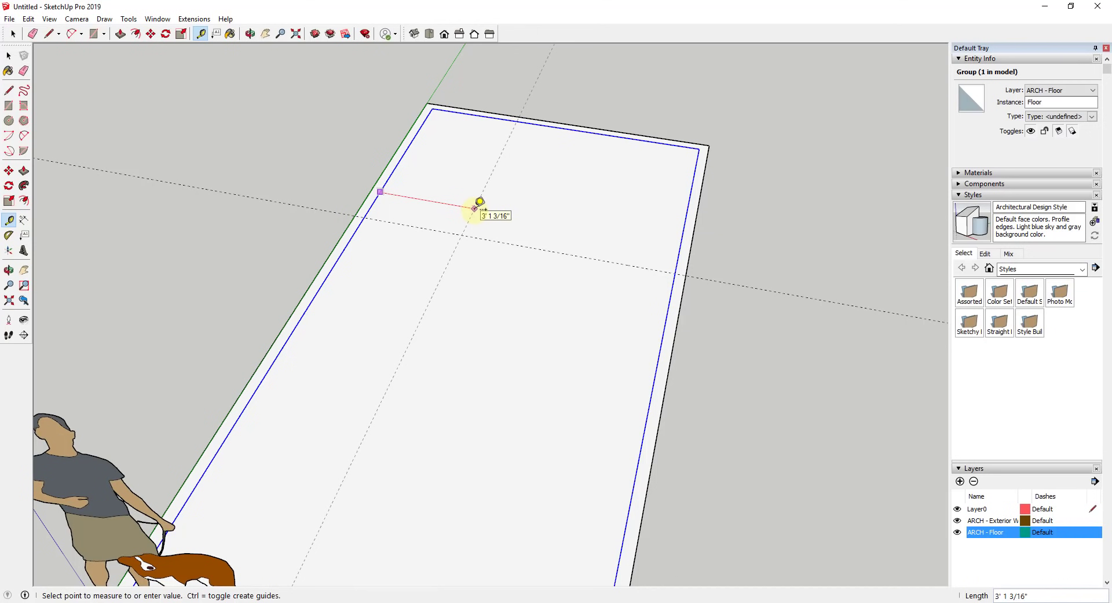
pyautogui.click(476, 208)
pyautogui.press('space')
pyautogui.moveTo(505, 243)
pyautogui.mouseDown(button='middle')
pyautogui.moveTo(509, 233)
pyautogui.moveTo(491, 249)
pyautogui.mouseUp(button='middle')
# Draw a closed interior wall outline 3 5/8" thick from the opposite long wall's inner edge to the guide intersection.
pyautogui.press('l')
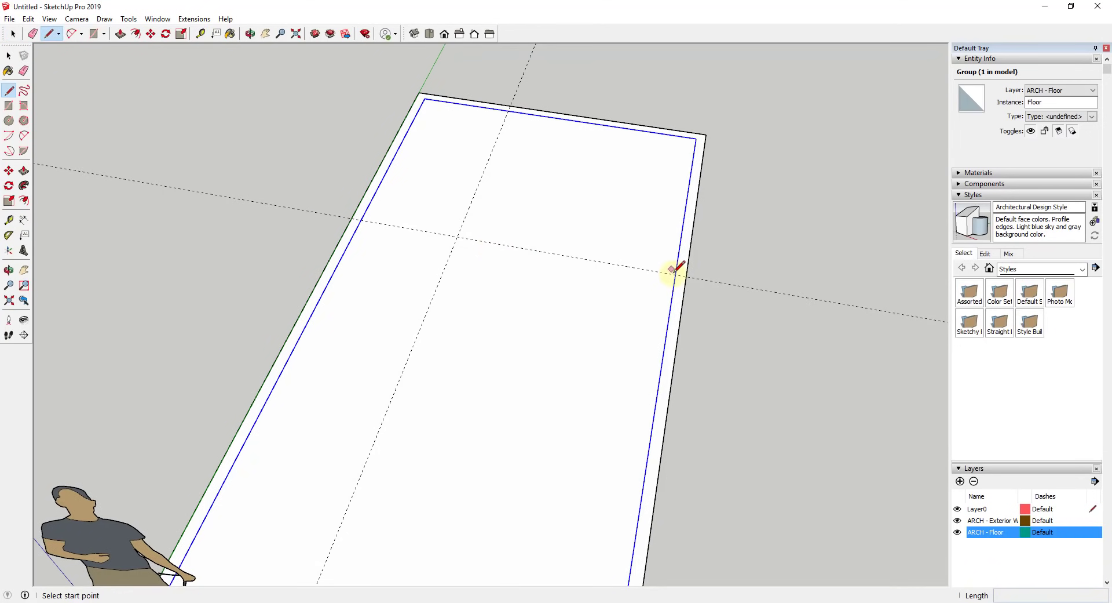
pyautogui.click(676, 272)
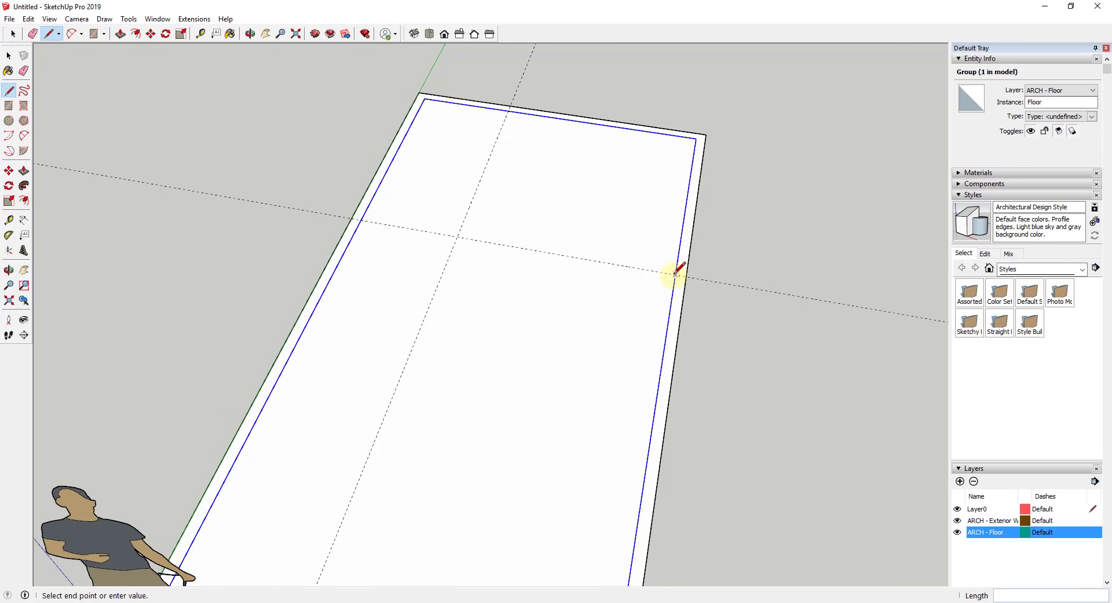
pyautogui.click(457, 237)
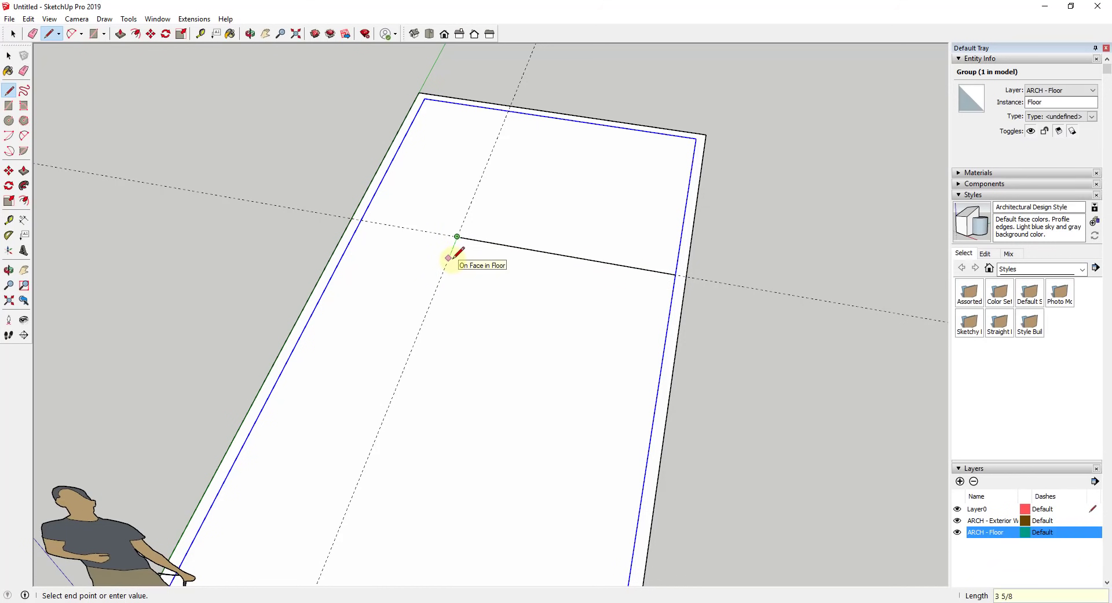
pyautogui.write('3 5/8')
pyautogui.press('Return')
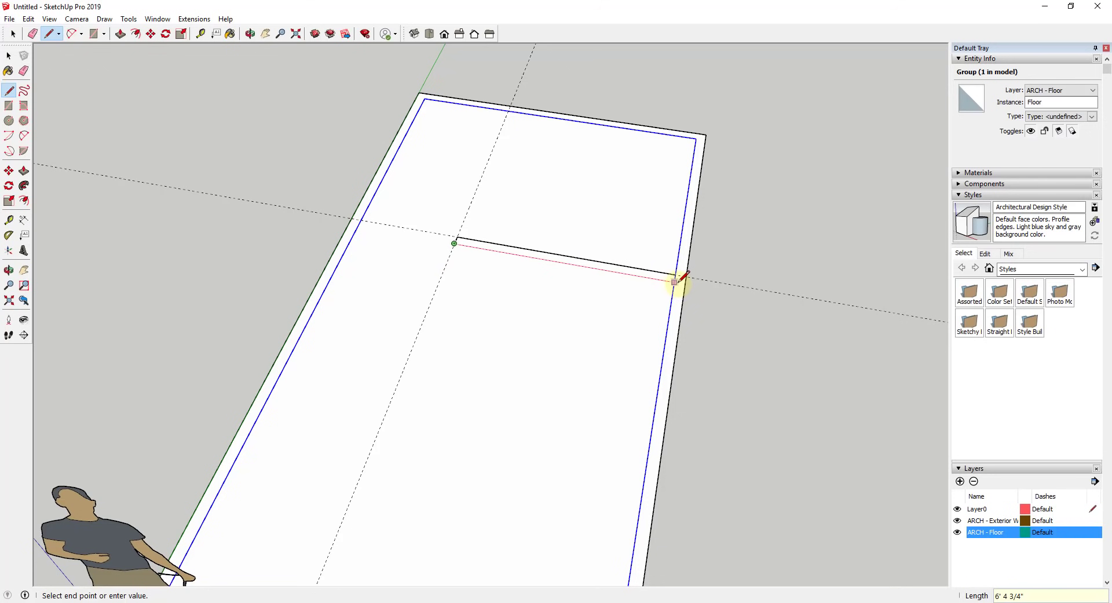
pyautogui.click(675, 282)
pyautogui.click(676, 274)
# Group the new interior wall strip's face together with its bounding edges.
pyautogui.press('space')
pyautogui.click(651, 276)
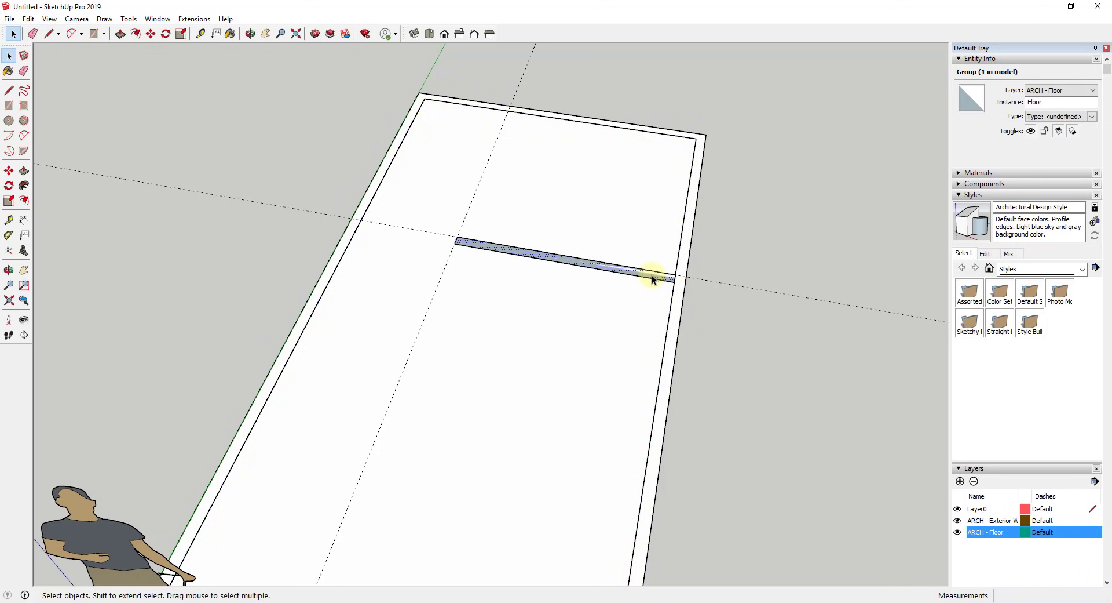
pyautogui.rightClick(654, 278)
pyautogui.click(693, 389)
pyautogui.moveTo(664, 359); pyautogui.dragTo(584, 247, button='middle')
pyautogui.scroll(3, 637, 307)
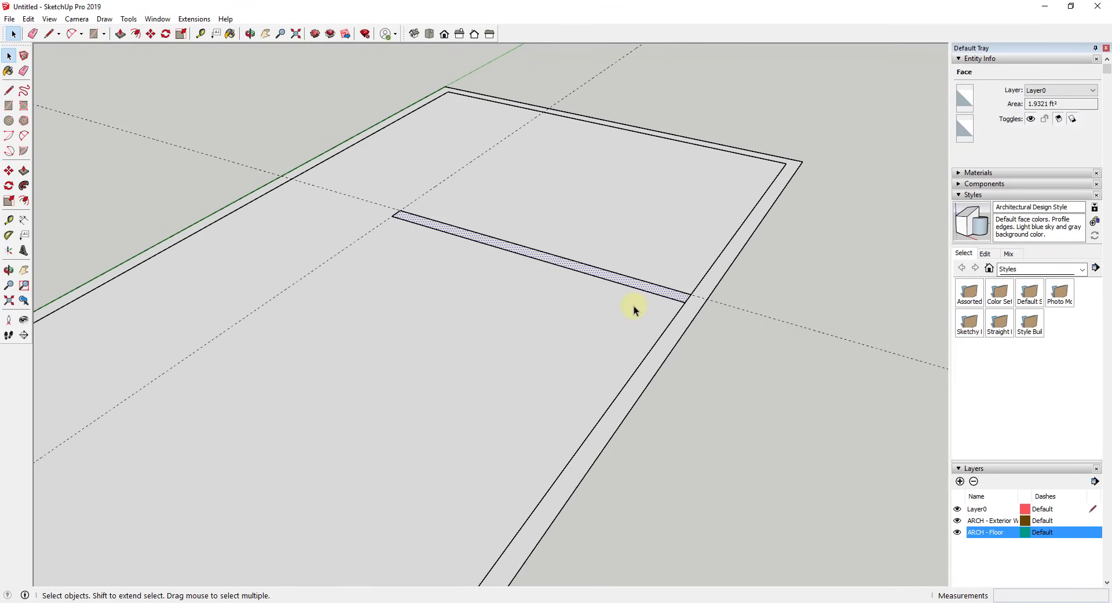
pyautogui.scroll(-5, 1017, 385)
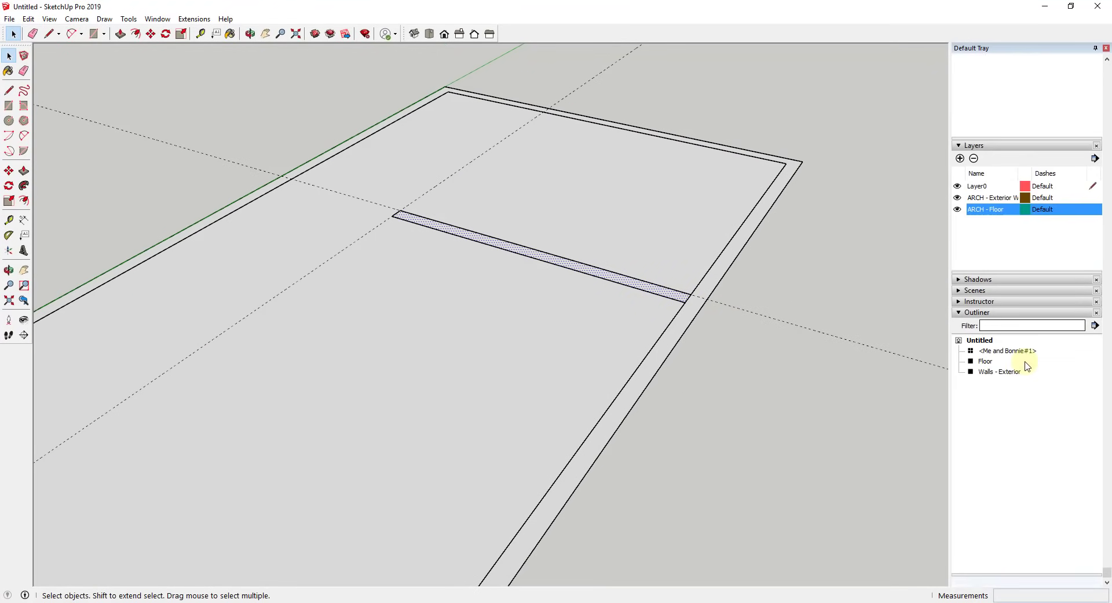
pyautogui.doubleClick(640, 286)
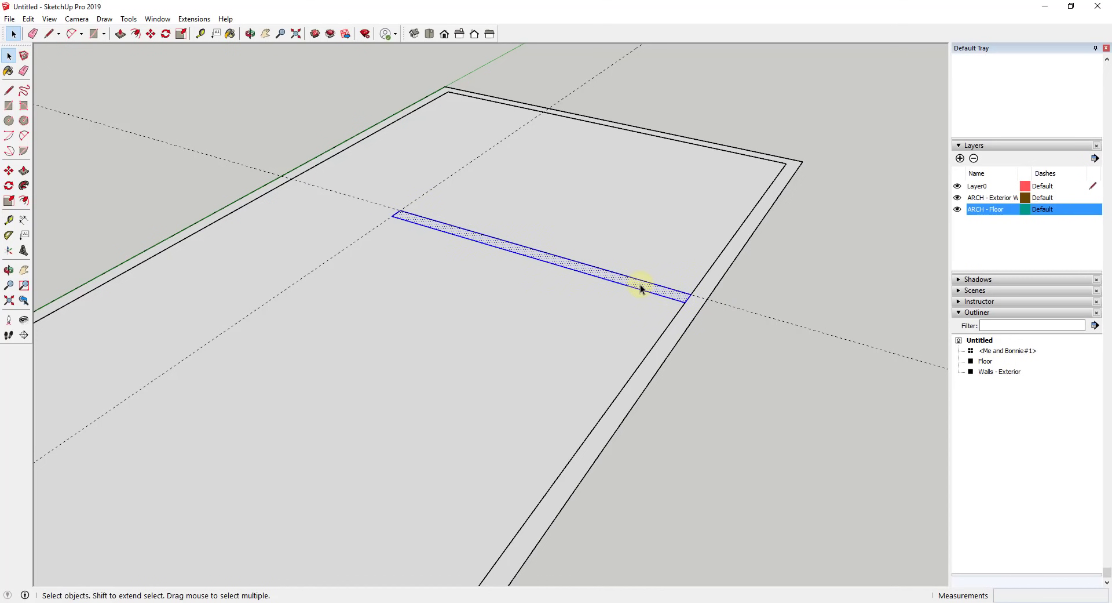
pyautogui.rightClick(640, 286)
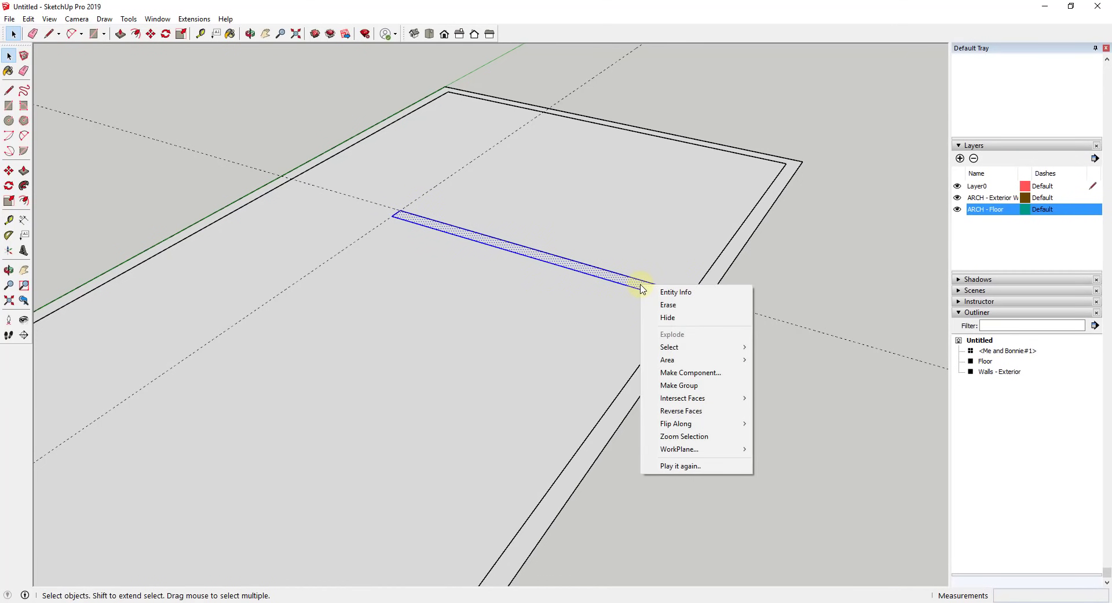
pyautogui.click(688, 385)
# Rename the new interior wall group as "Walls - Interior".
pyautogui.rightClick(987, 374)
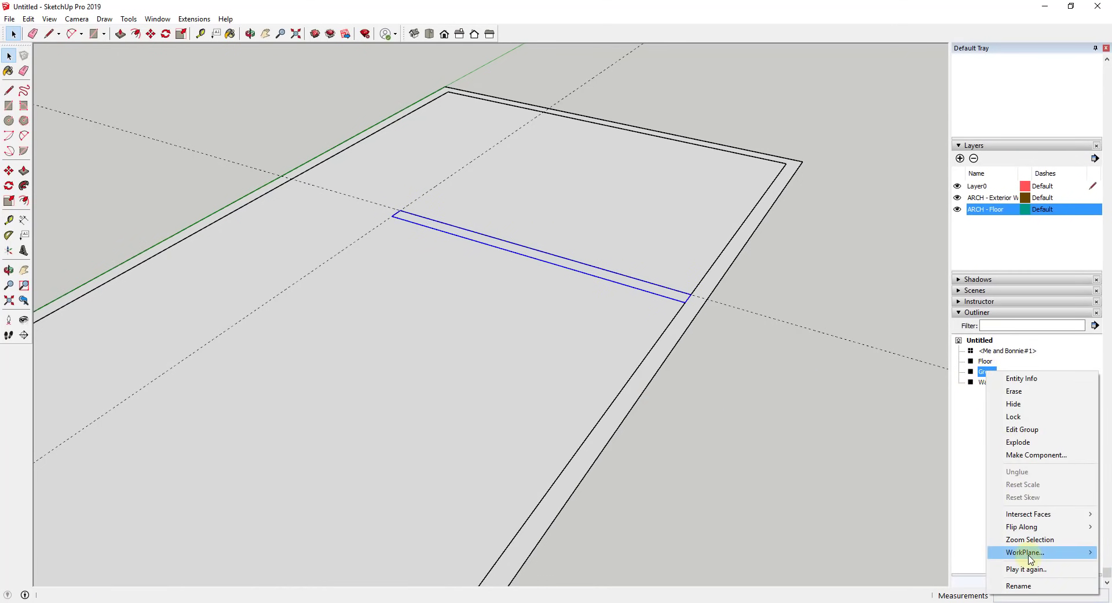
pyautogui.click(1024, 586)
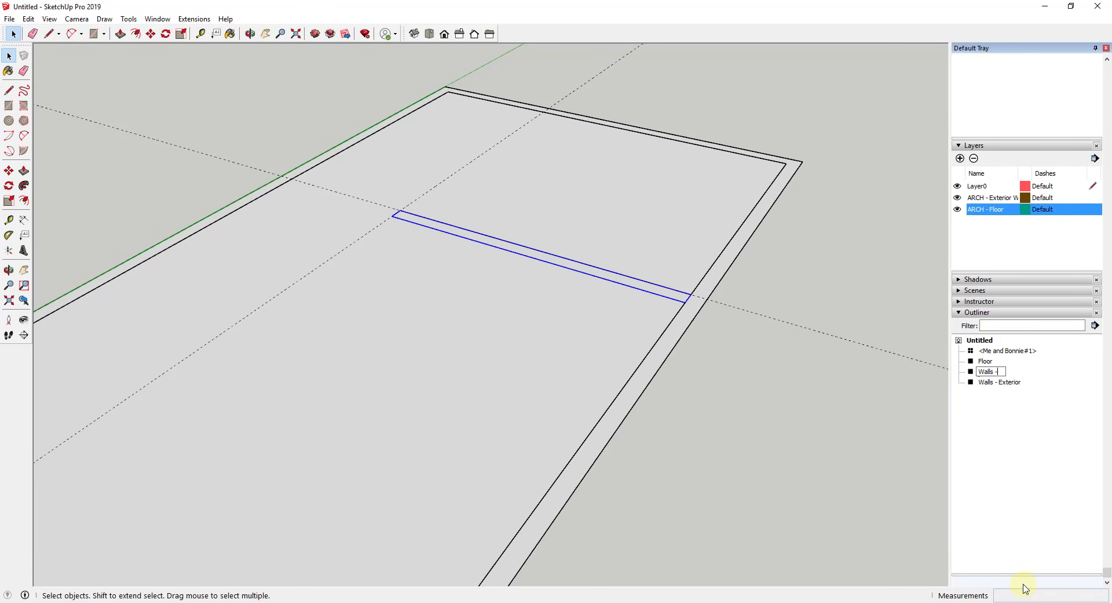
pyautogui.write('Walls - Interior')
pyautogui.press('Return')
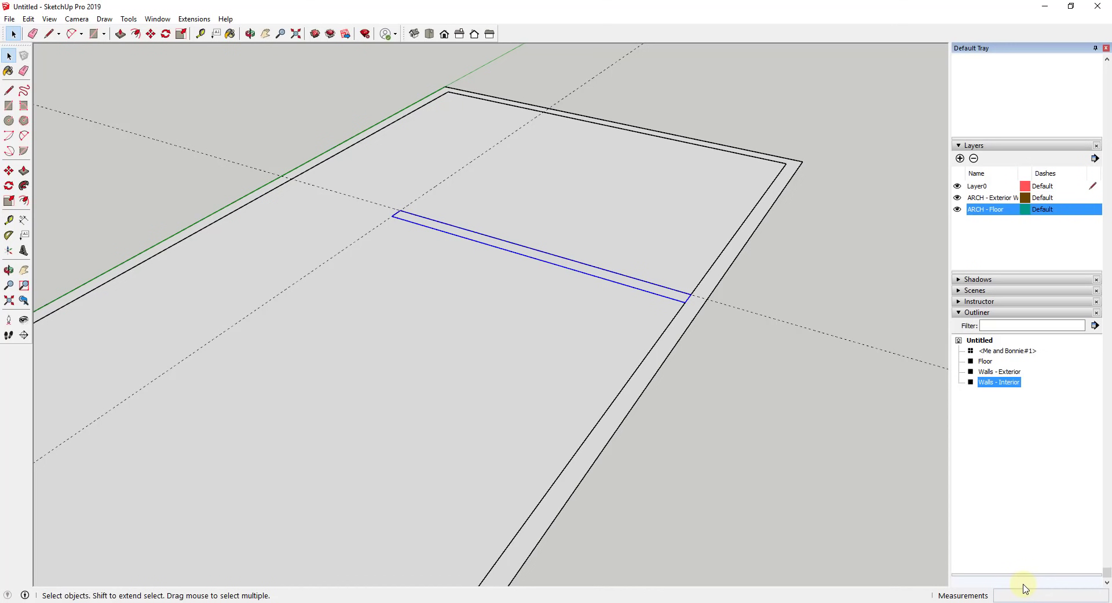
# Add a new layer and name it "ARCH - Walls Interior".
pyautogui.click(960, 158)
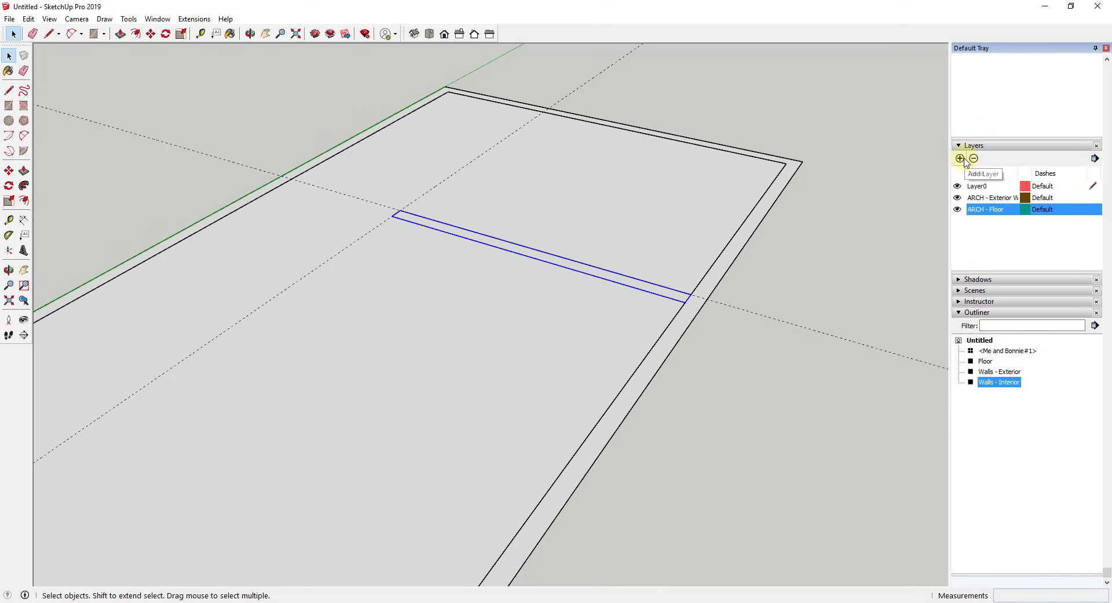
pyautogui.write('ARCH - Interior Wall')
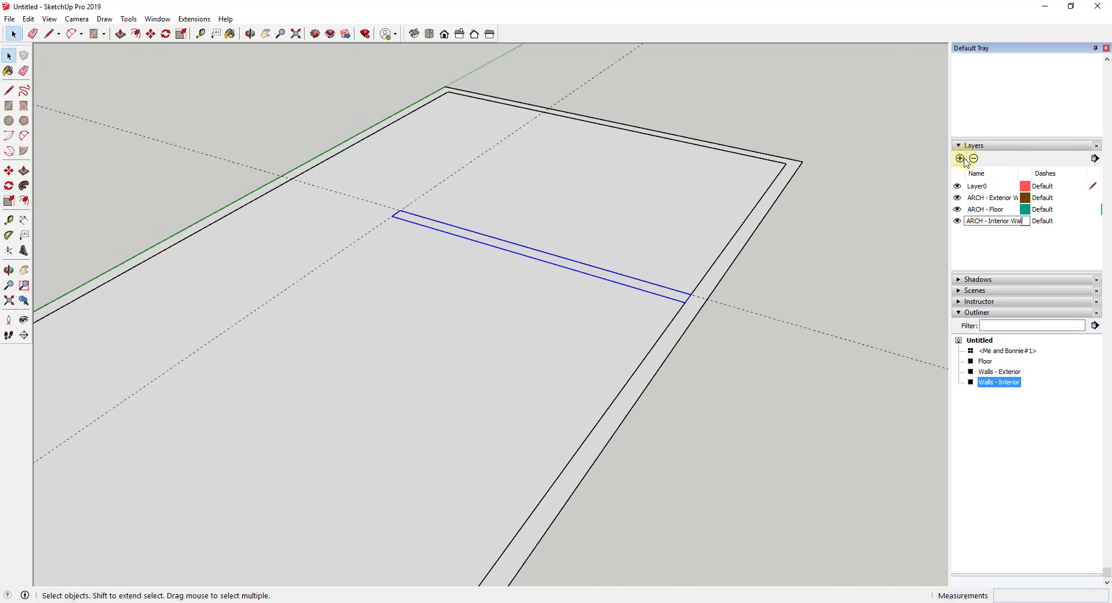
pyautogui.press('Return')
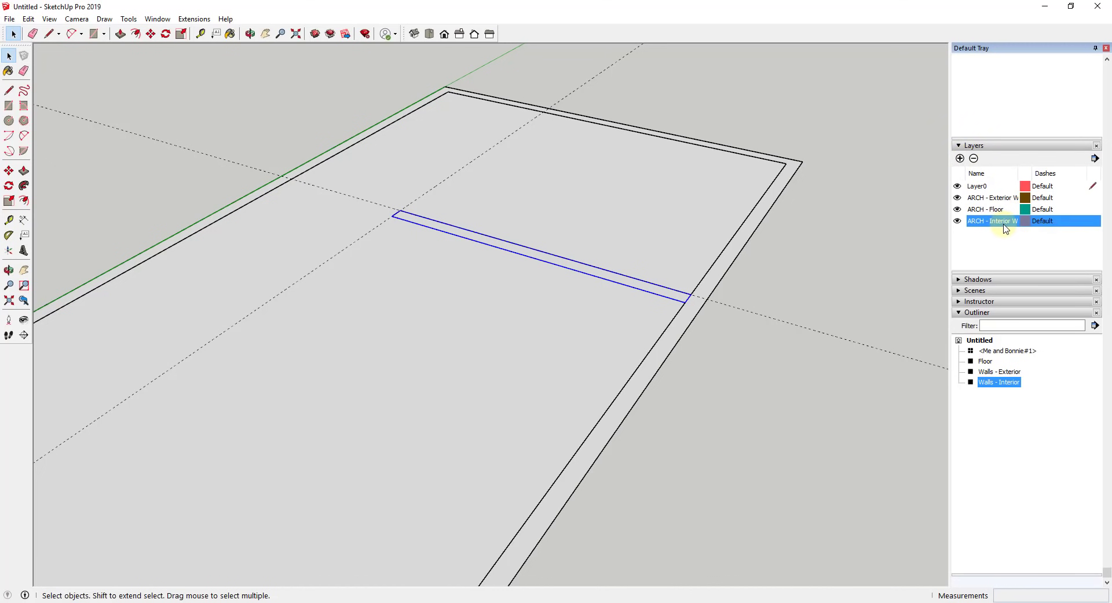
pyautogui.click(996, 224)
pyautogui.click(993, 224)
pyautogui.write('ARCH - Walls')
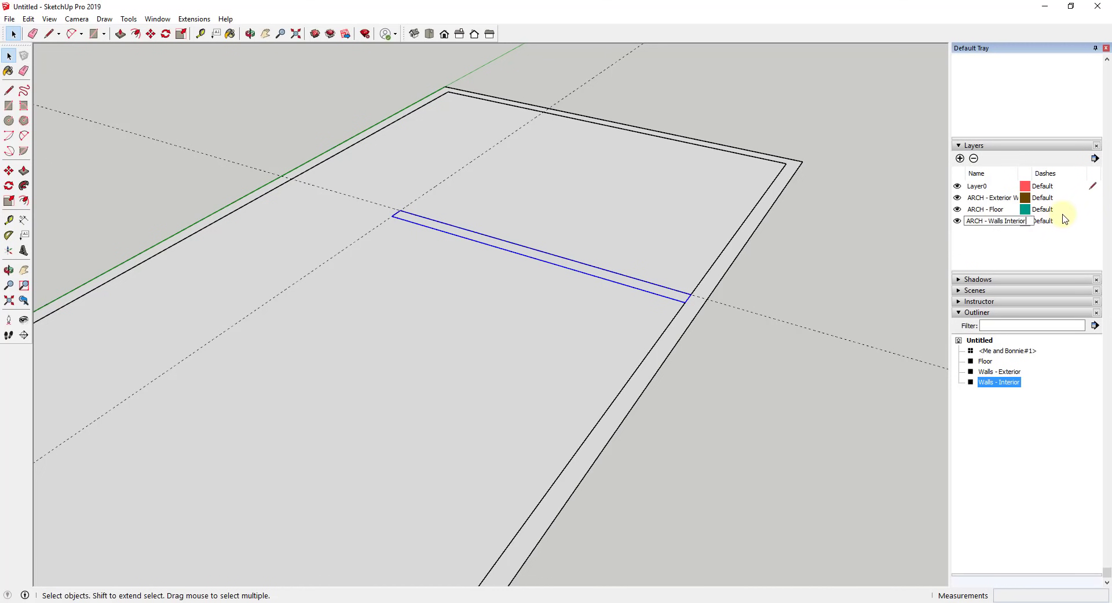
pyautogui.press('Return')
# Rename the exterior walls layer as "ARCH - Walls Exterior" and sort the layers by name.
pyautogui.click(1005, 198)
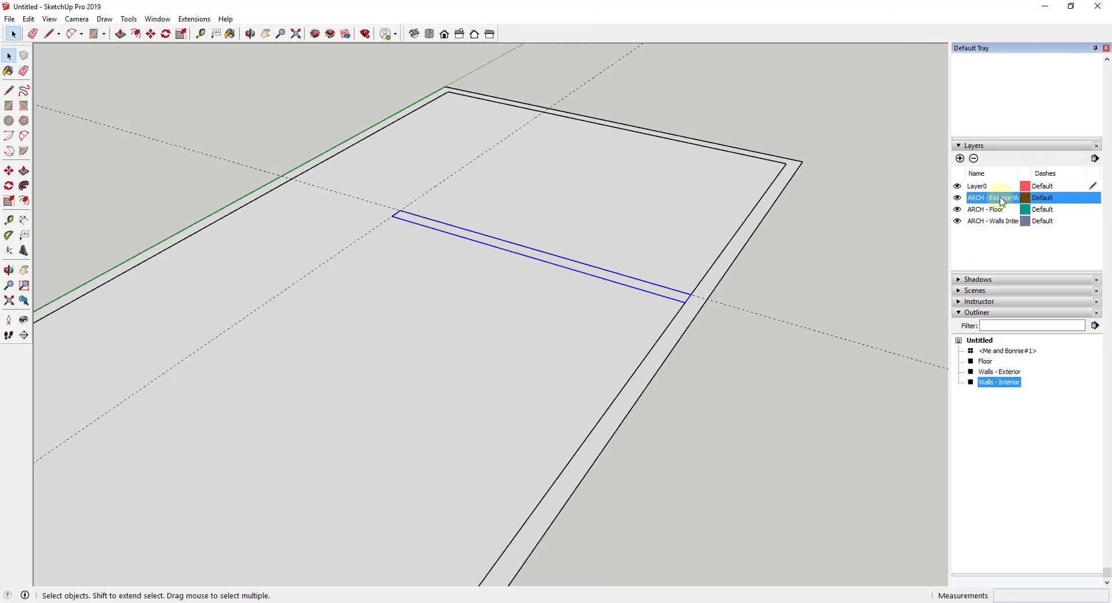
pyautogui.click(992, 198)
pyautogui.moveTo(990, 197); pyautogui.dragTo(1083, 195)
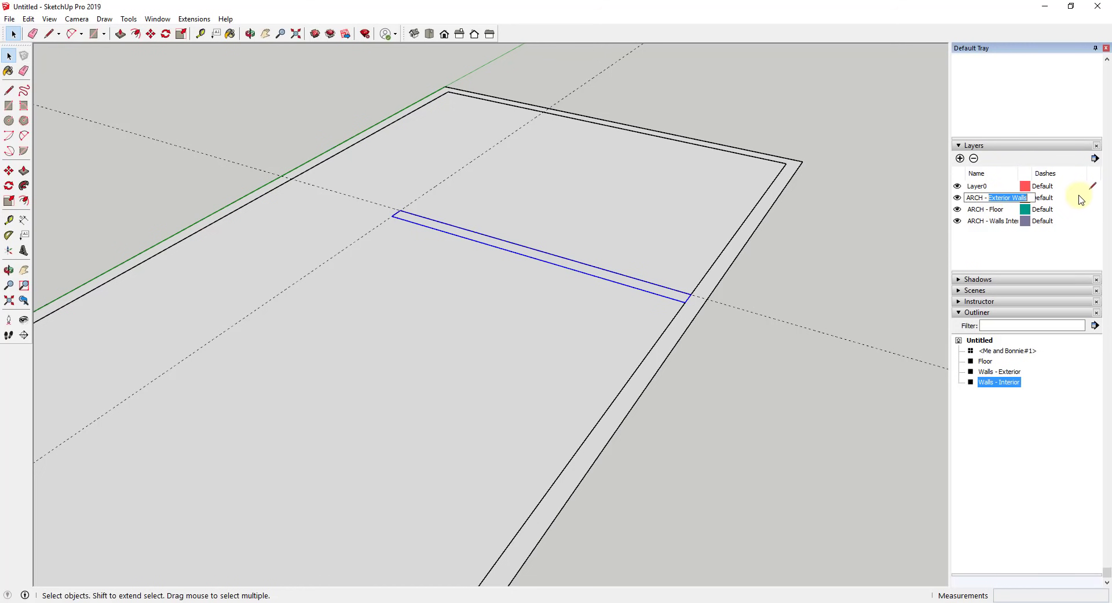
pyautogui.write('Walls E')
pyautogui.press('Return')
pyautogui.click(985, 173)
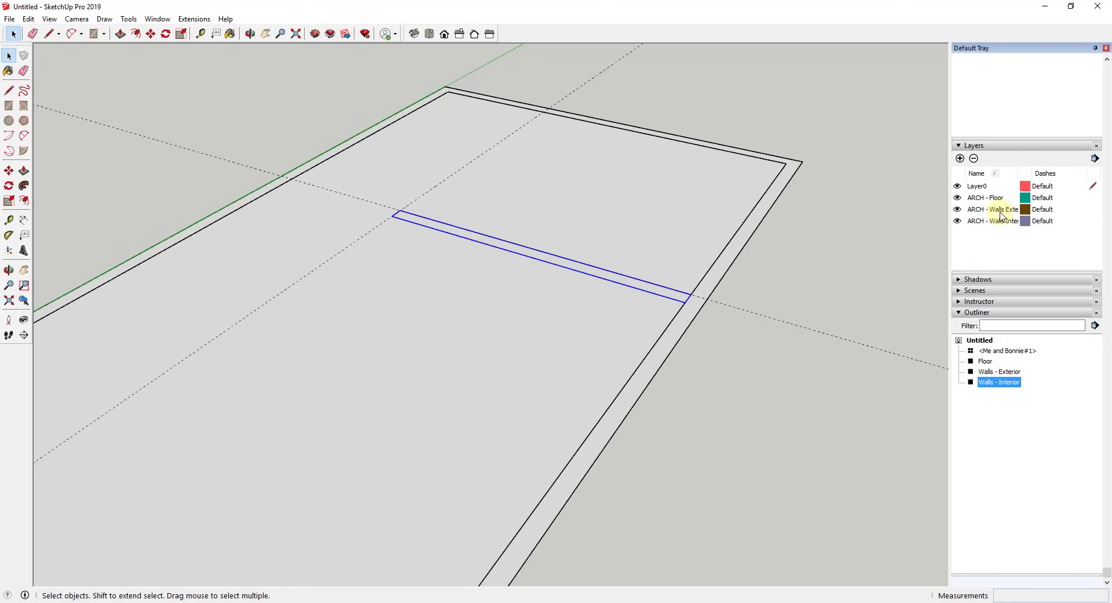
# Assign the Walls - Interior group to the "ARCH - Walls Interior" layer.
pyautogui.click(1009, 388)
pyautogui.scroll(5, 1068, 266)
pyautogui.click(1058, 91)
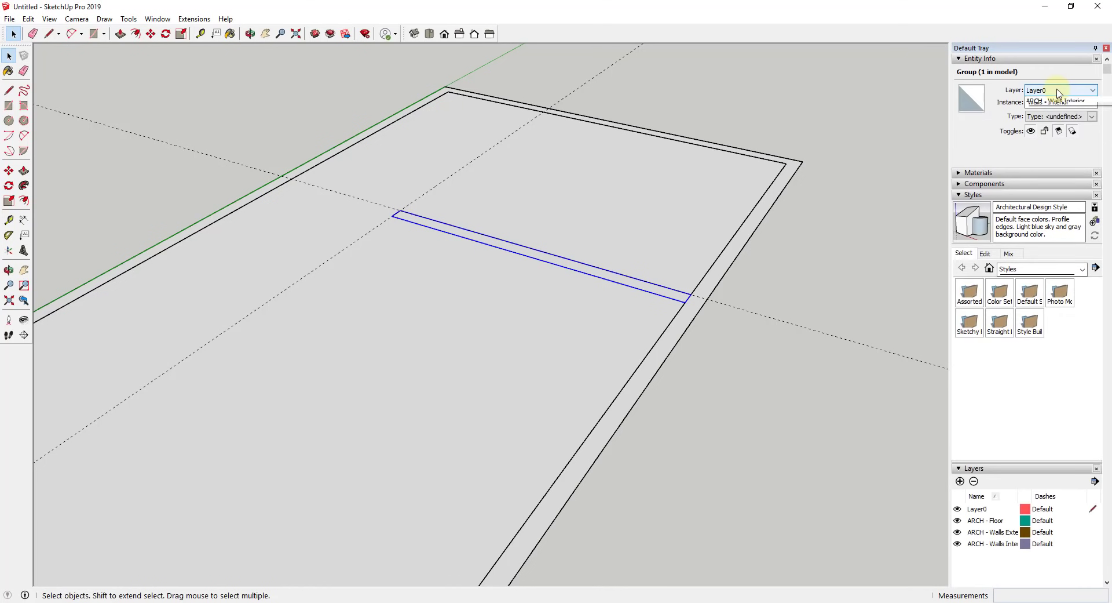
pyautogui.click(1056, 121)
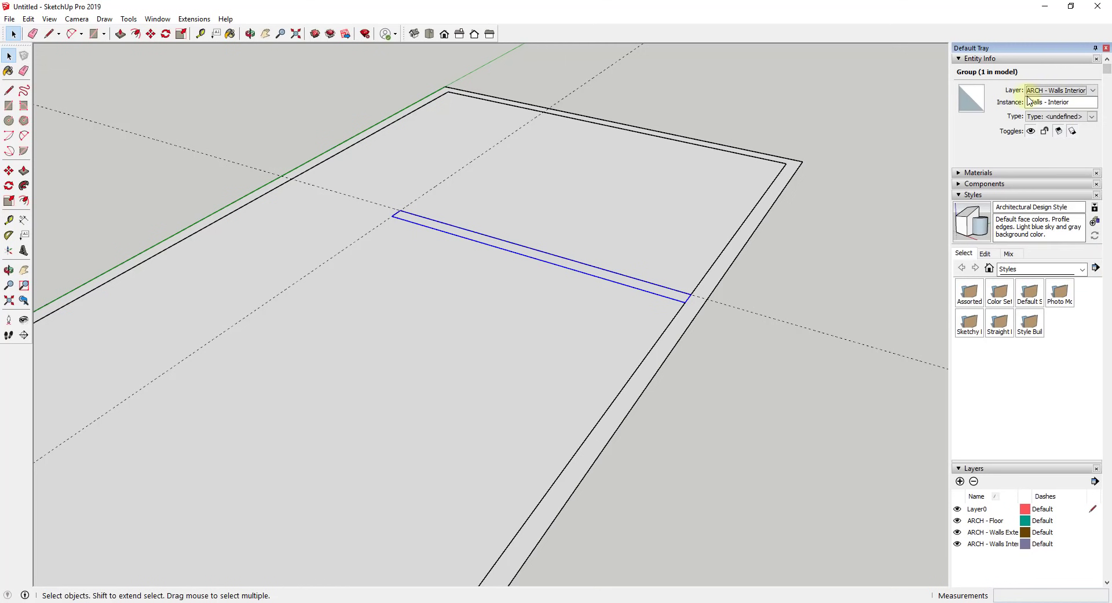
# Hide the "ARCH - Walls Interior" layer to check the interior wall group, and show it again.
pyautogui.scroll(-3, 1018, 281)
pyautogui.click(957, 405)
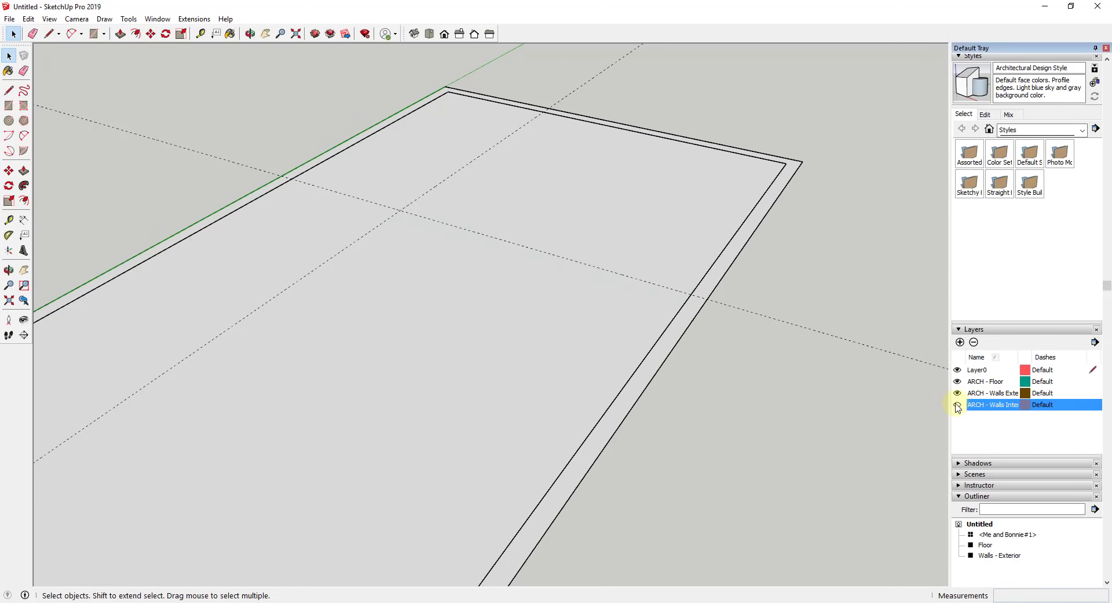
pyautogui.click(958, 404)
# Place a Tape Measure guide parallel to the interior wall, 3' from its near edge toward the larger floor area.
pyautogui.scroll(-3, 724, 265)
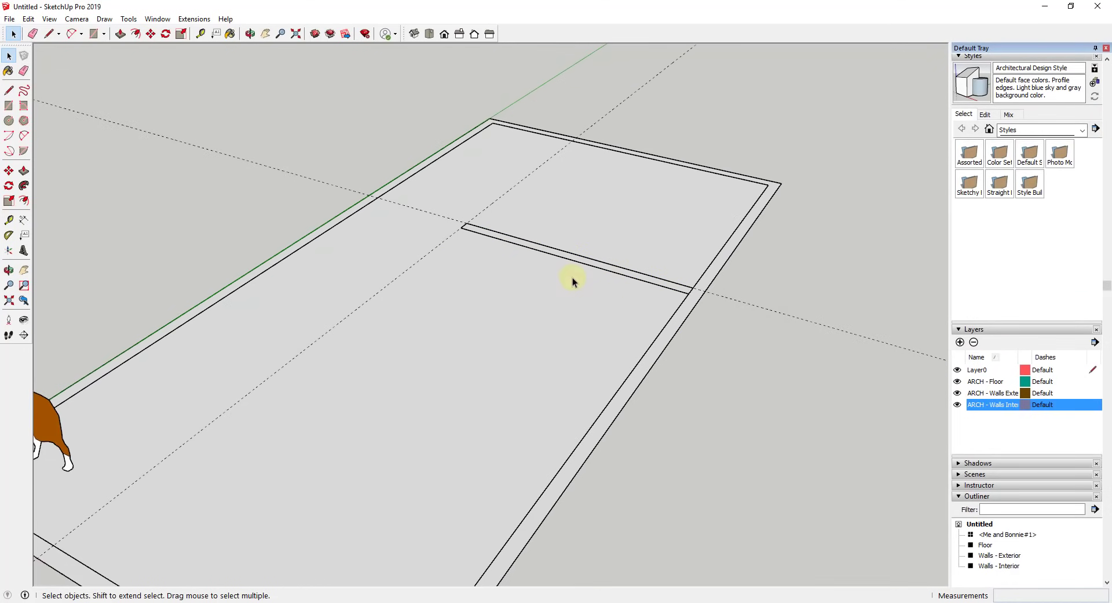
pyautogui.moveTo(573, 277); pyautogui.dragTo(555, 251, button='middle')
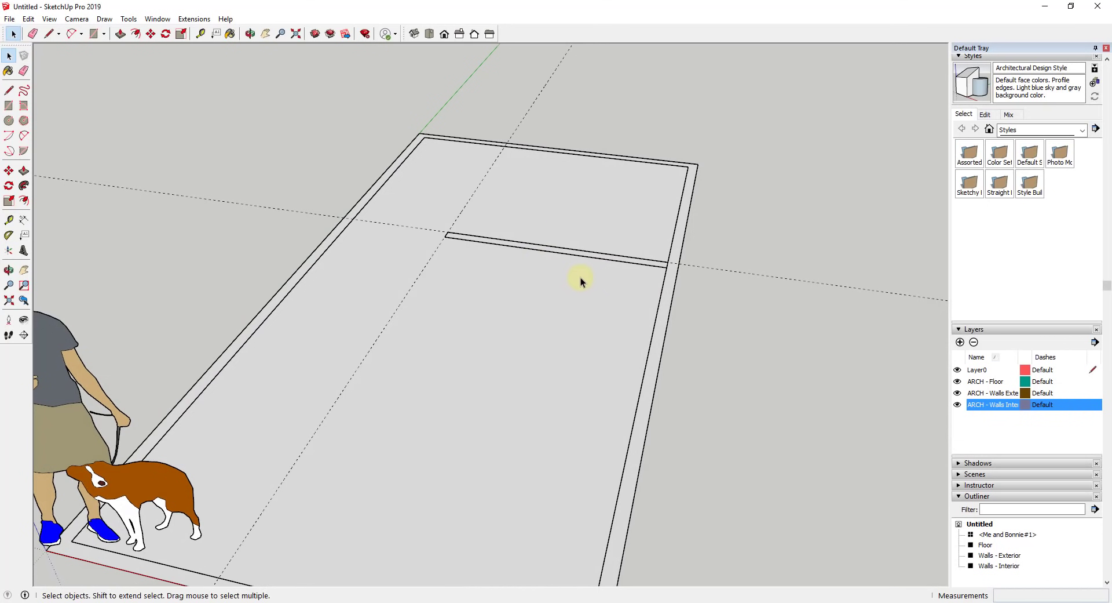
pyautogui.scroll(-5, 448, 238)
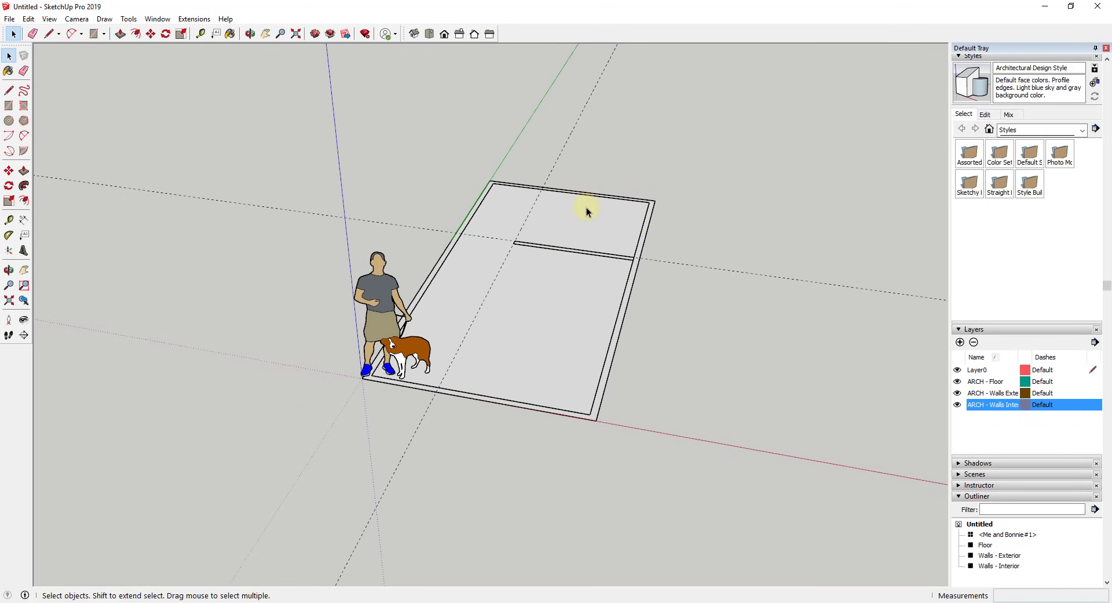
pyautogui.scroll(3, 603, 223)
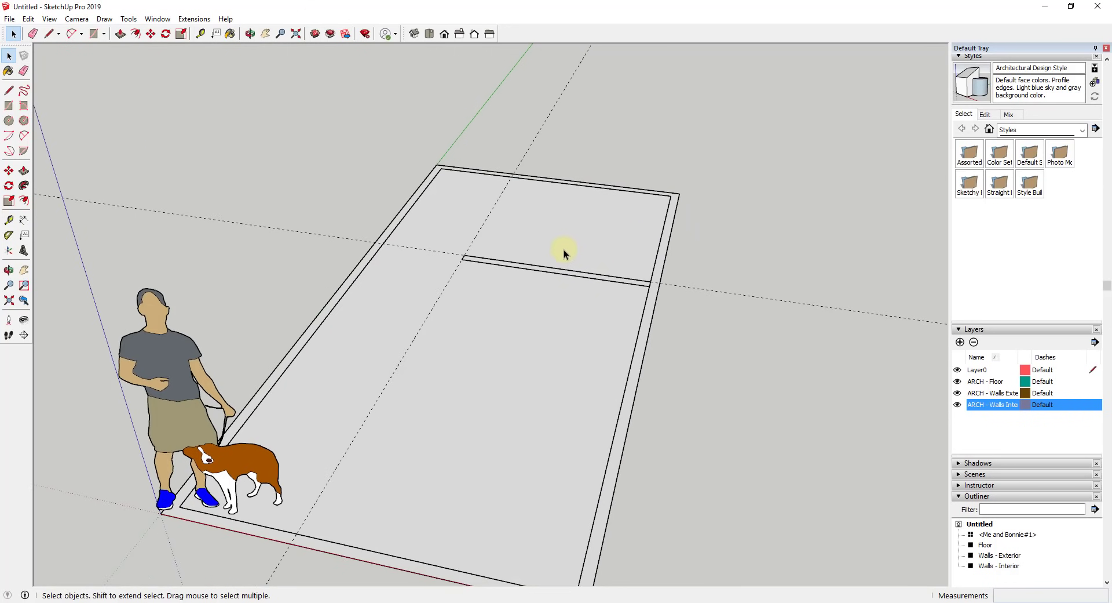
pyautogui.scroll(-2, 522, 243)
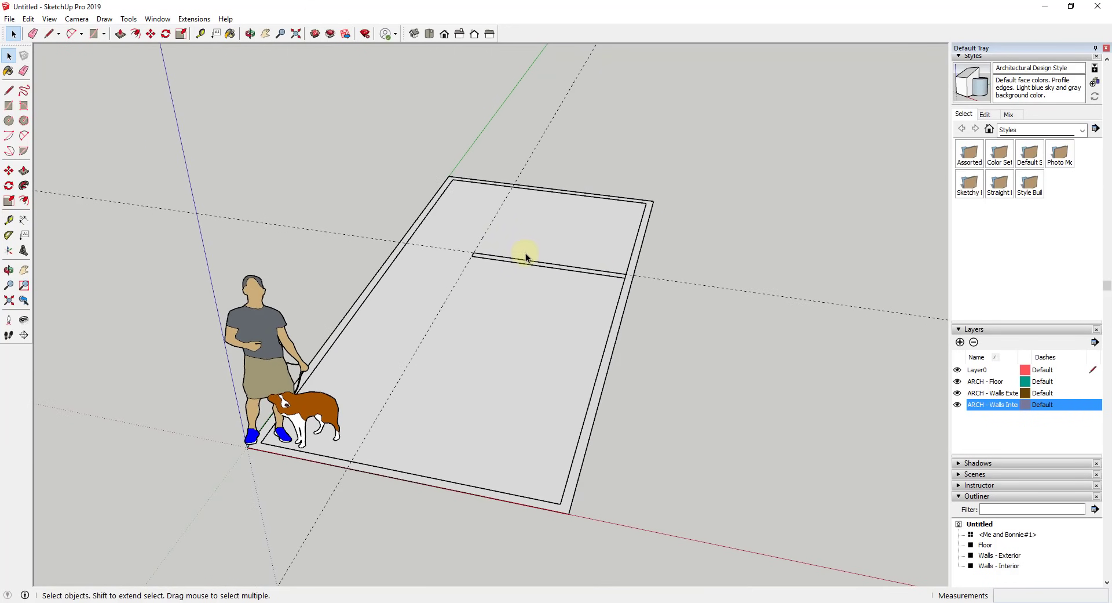
pyautogui.moveTo(534, 361)
pyautogui.mouseDown(button='middle')
pyautogui.moveTo(596, 293)
pyautogui.moveTo(588, 287)
pyautogui.moveTo(579, 355)
pyautogui.moveTo(584, 314)
pyautogui.mouseUp(button='middle')
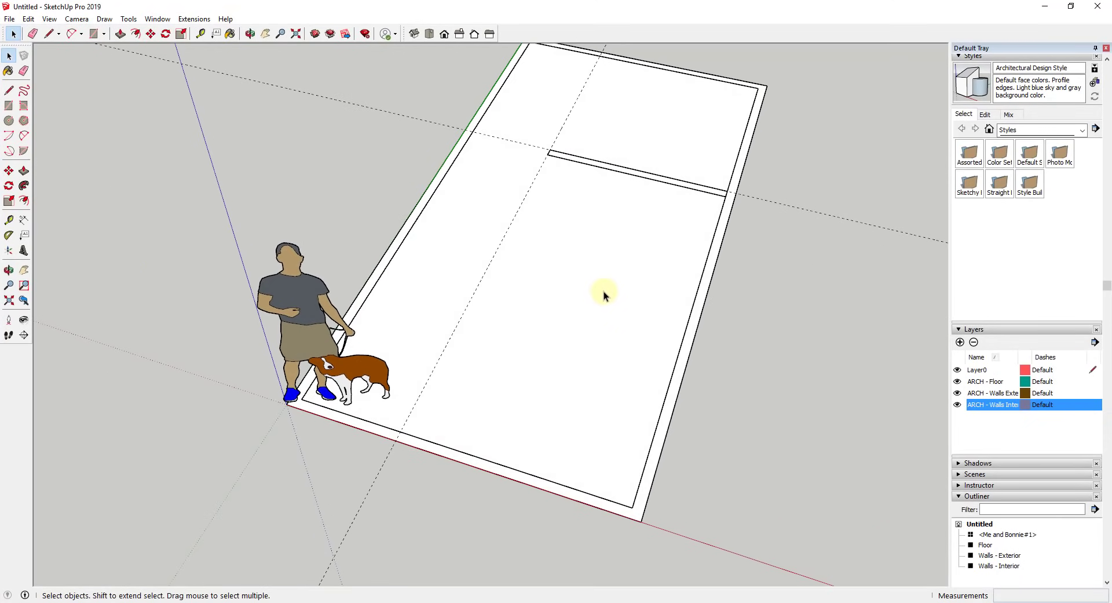
pyautogui.scroll(1, 434, 151)
pyautogui.click(200, 34)
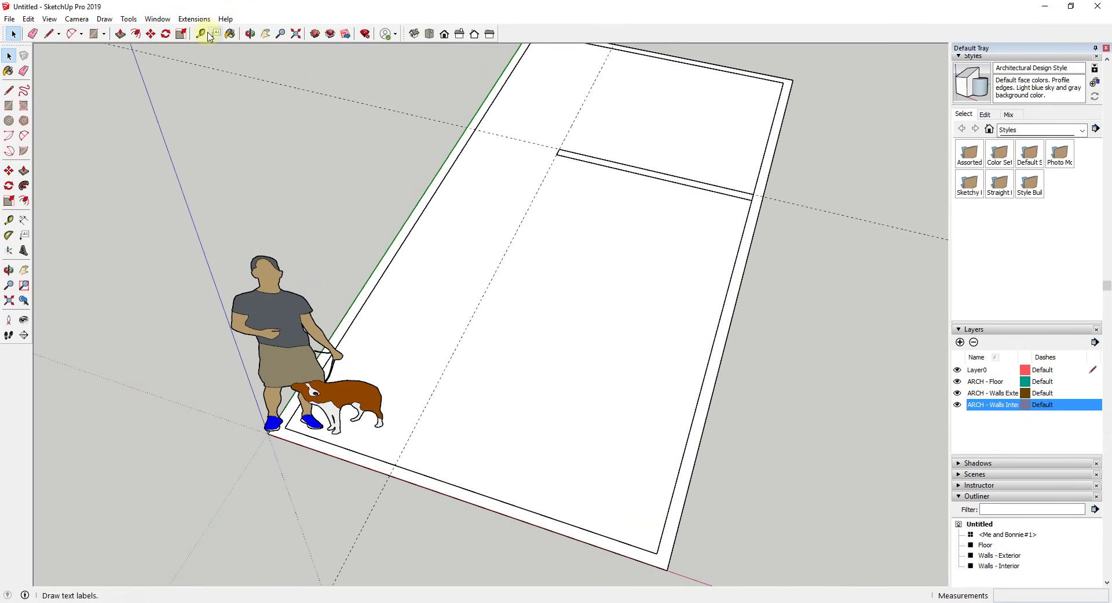
pyautogui.click(689, 185)
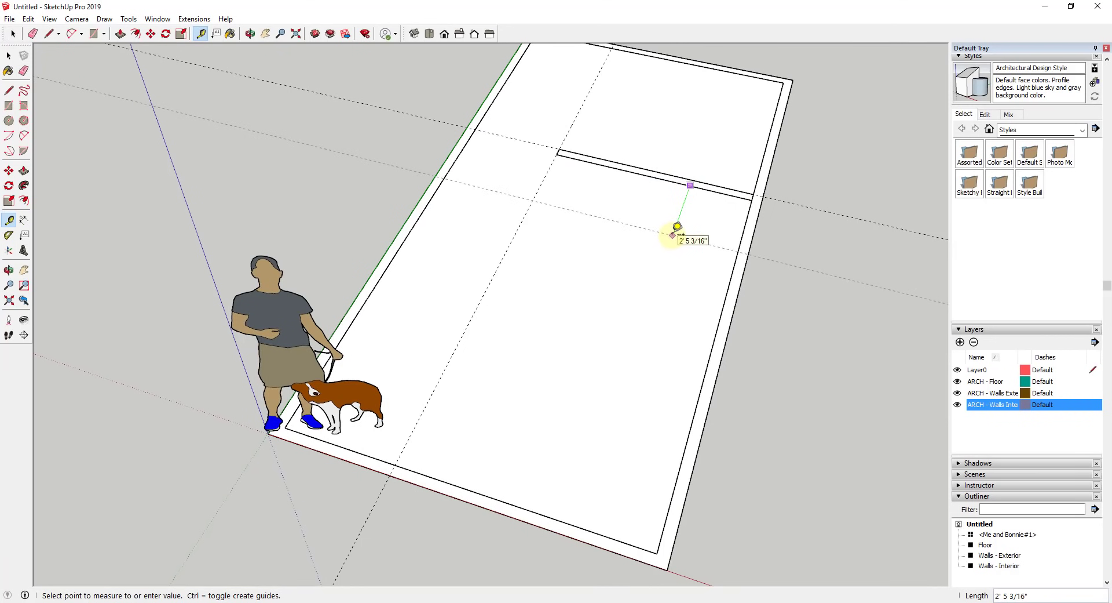
pyautogui.write('3')
pyautogui.press('Return')
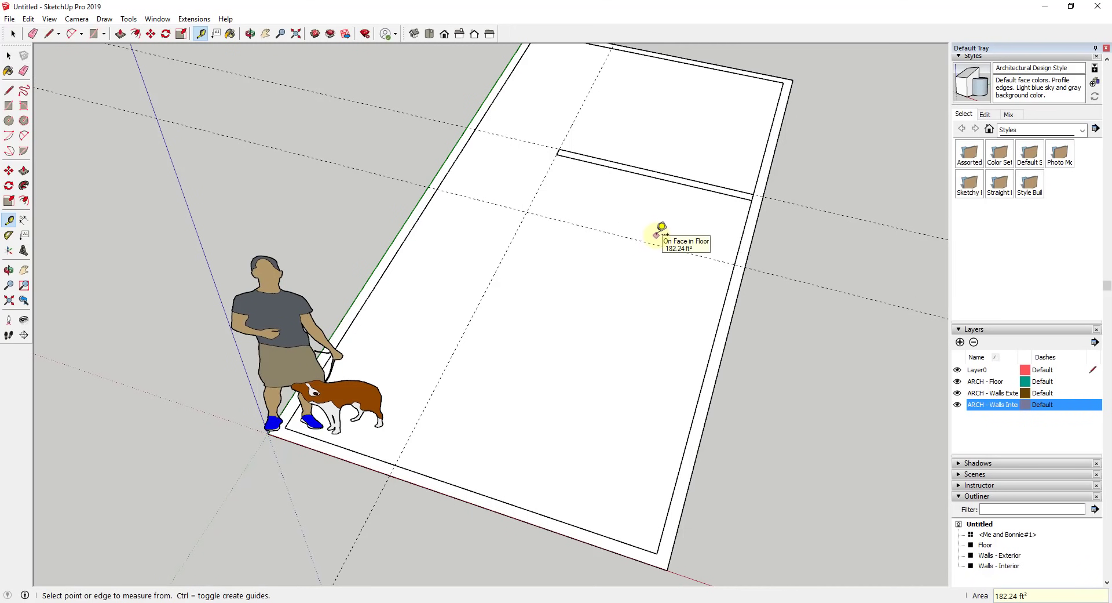
pyautogui.press('space')
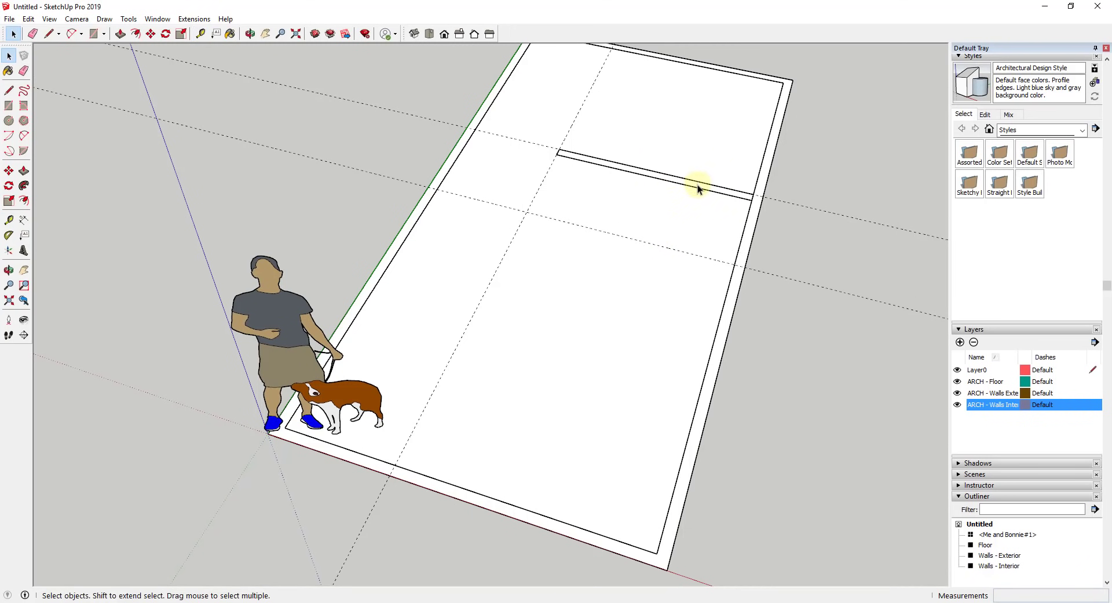
# Open the Walls - Interior group and copy the interior wall 3' 3 5/8" onto the new guide, toward the larger floor area.
pyautogui.doubleClick(698, 187)
pyautogui.moveTo(634, 190); pyautogui.dragTo(777, 251, button='middle')
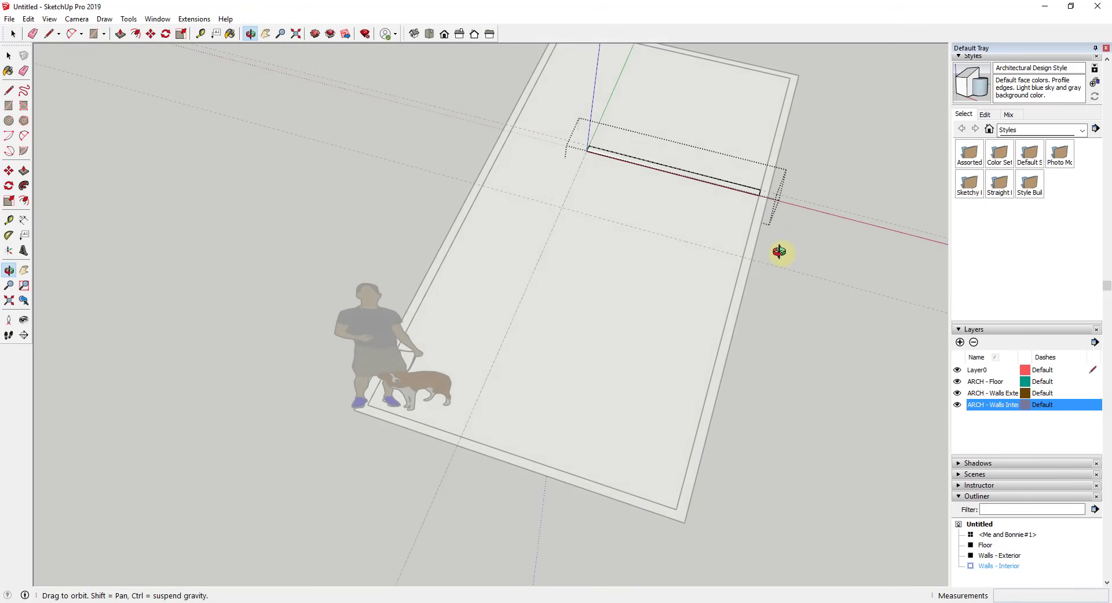
pyautogui.moveTo(568, 117); pyautogui.dragTo(777, 237)
pyautogui.press('m')
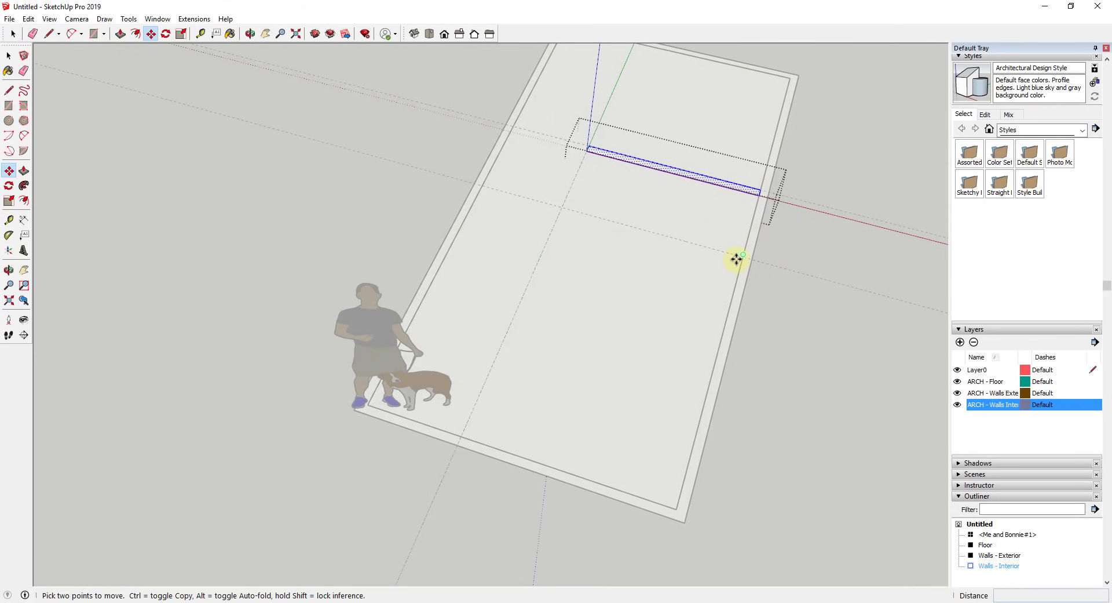
pyautogui.click(763, 189)
pyautogui.press('ctrl')
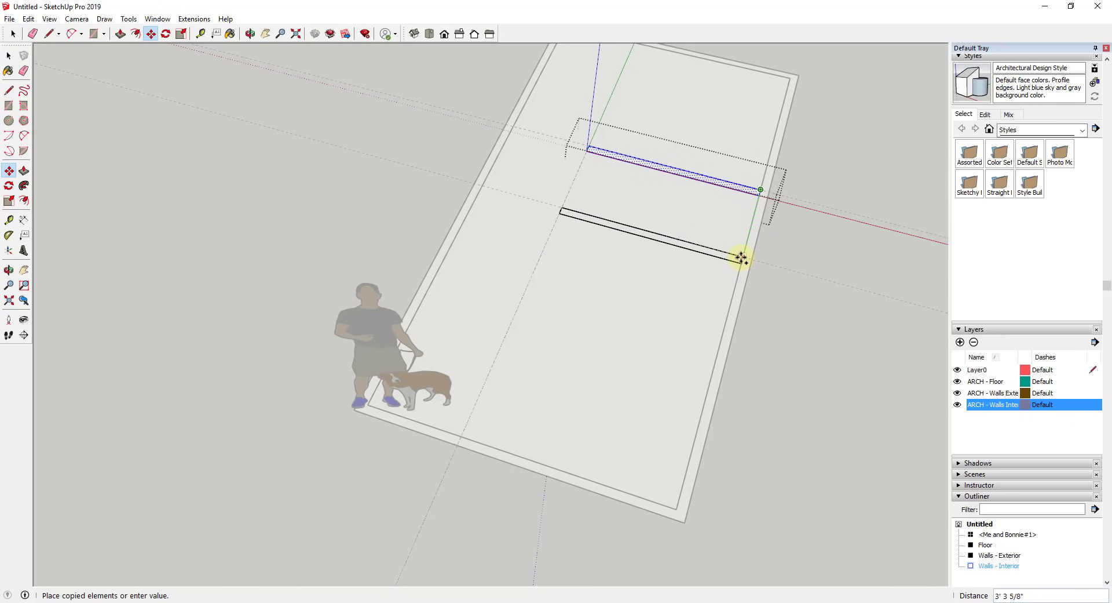
pyautogui.scroll(2, 746, 251)
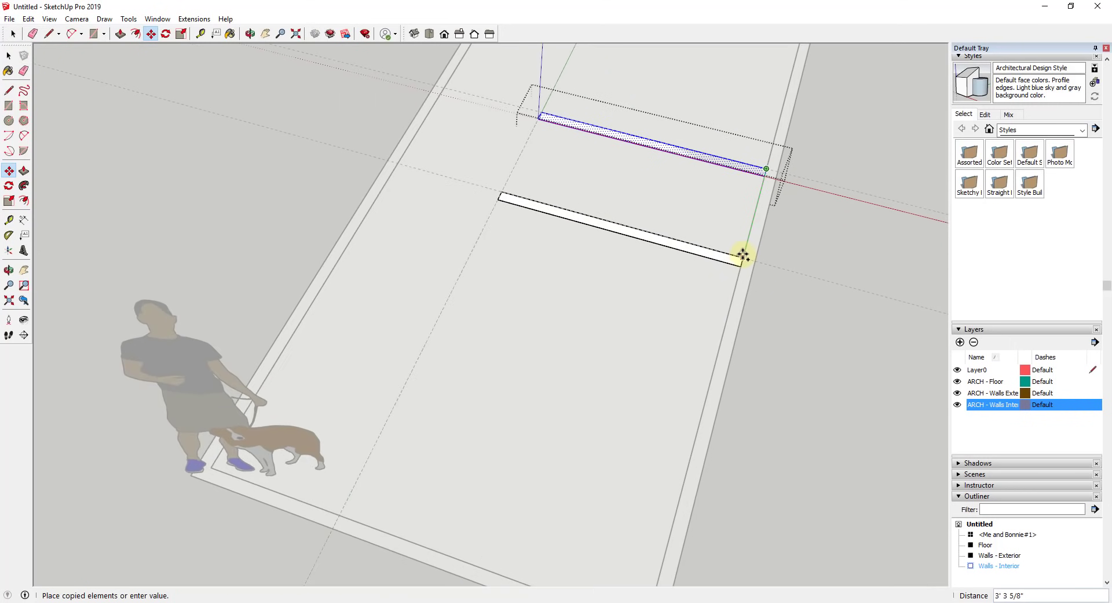
pyautogui.click(744, 253)
pyautogui.press('space')
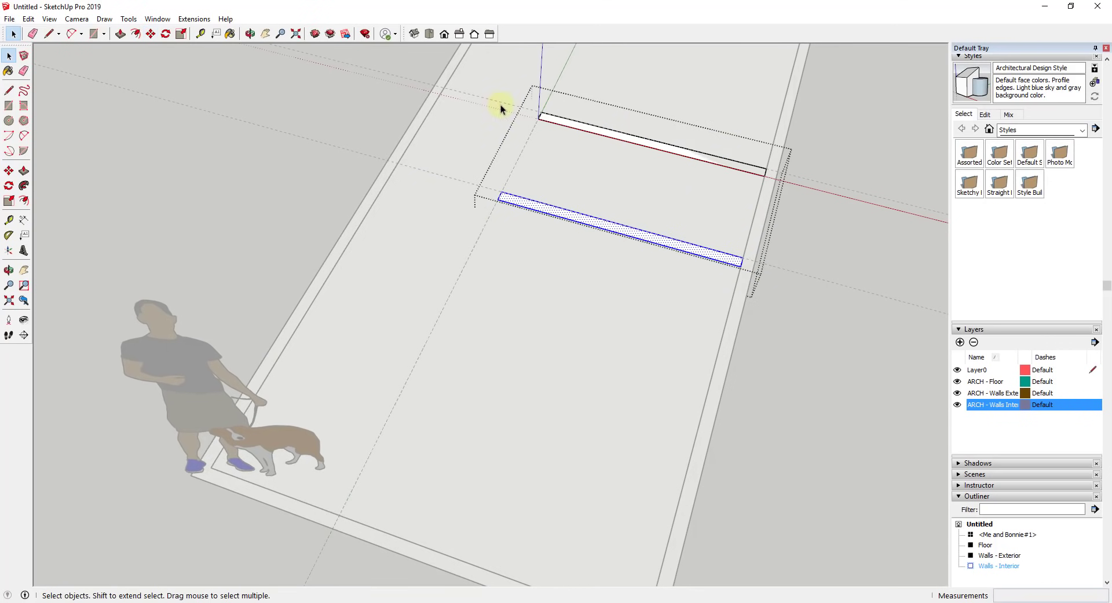
# Draw a line joining the free ends of the two parallel interior walls along the lengthwise guide.
pyautogui.moveTo(559, 168); pyautogui.dragTo(523, 158, button='middle')
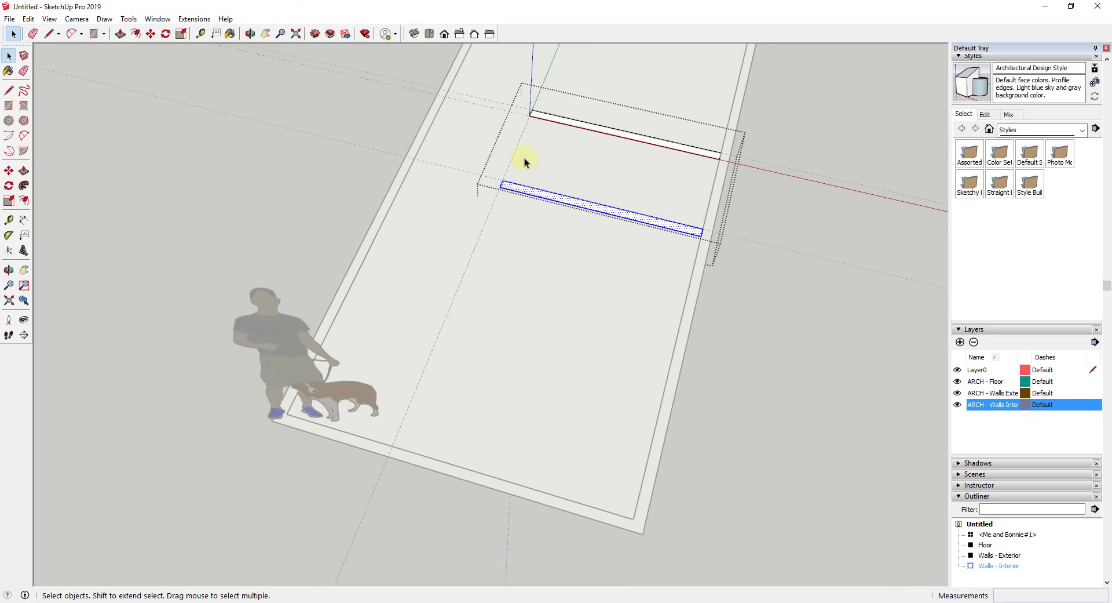
pyautogui.scroll(3, 491, 133)
pyautogui.press('l')
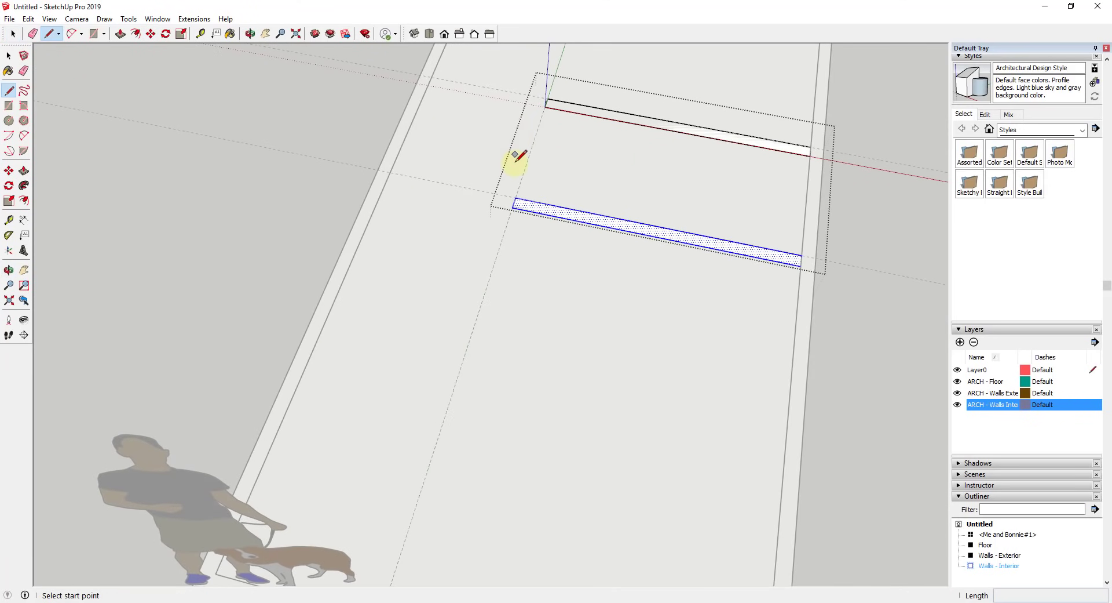
pyautogui.click(514, 200)
pyautogui.click(544, 107)
pyautogui.press('space')
# Draw a second line between the two interior walls, 3 5/8" inward from the first, to outline a connecting wall.
pyautogui.press('l')
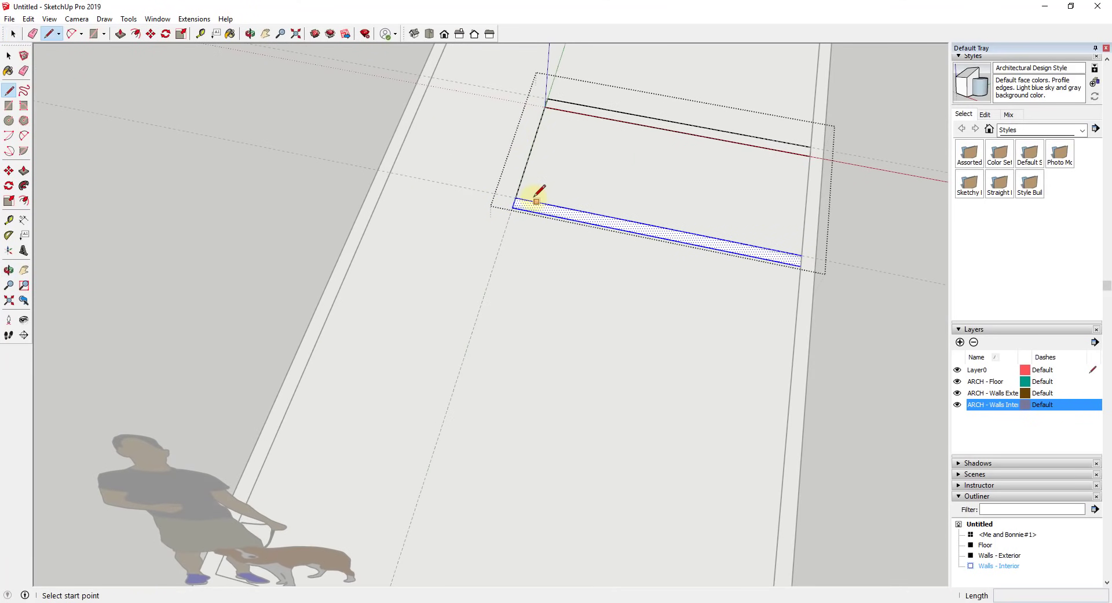
pyautogui.click(516, 198)
pyautogui.click(526, 197)
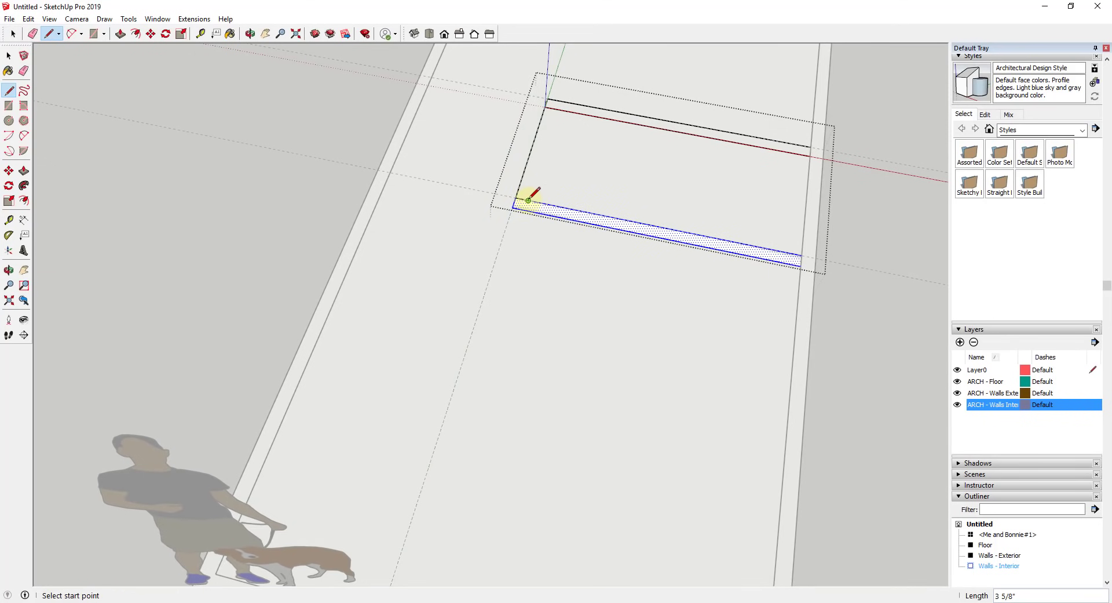
pyautogui.click(526, 198)
pyautogui.click(552, 106)
pyautogui.press('space')
# Erase the dividing lines at both corners so the three interior walls merge into one U-shaped face.
pyautogui.scroll(3, 554, 110)
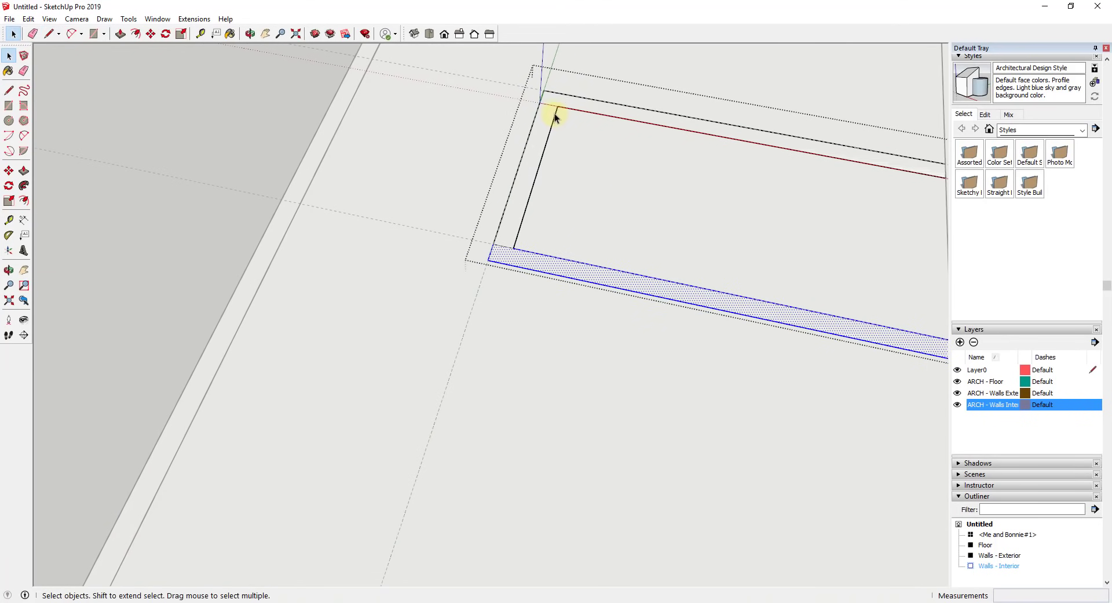
pyautogui.press('e')
pyautogui.press('space')
pyautogui.scroll(-4, 504, 231)
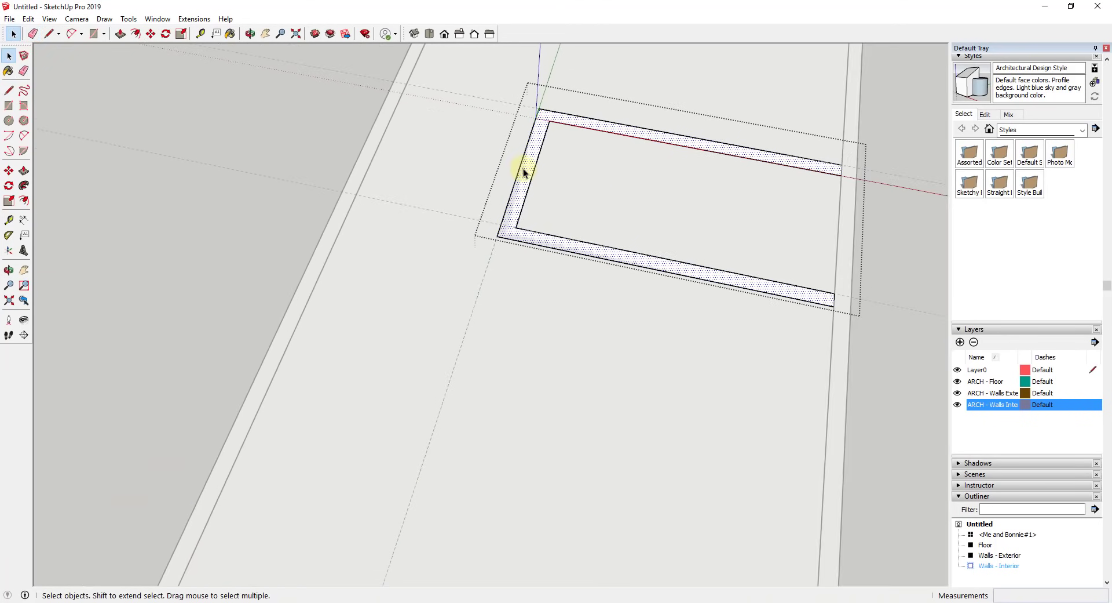
pyautogui.click(525, 146)
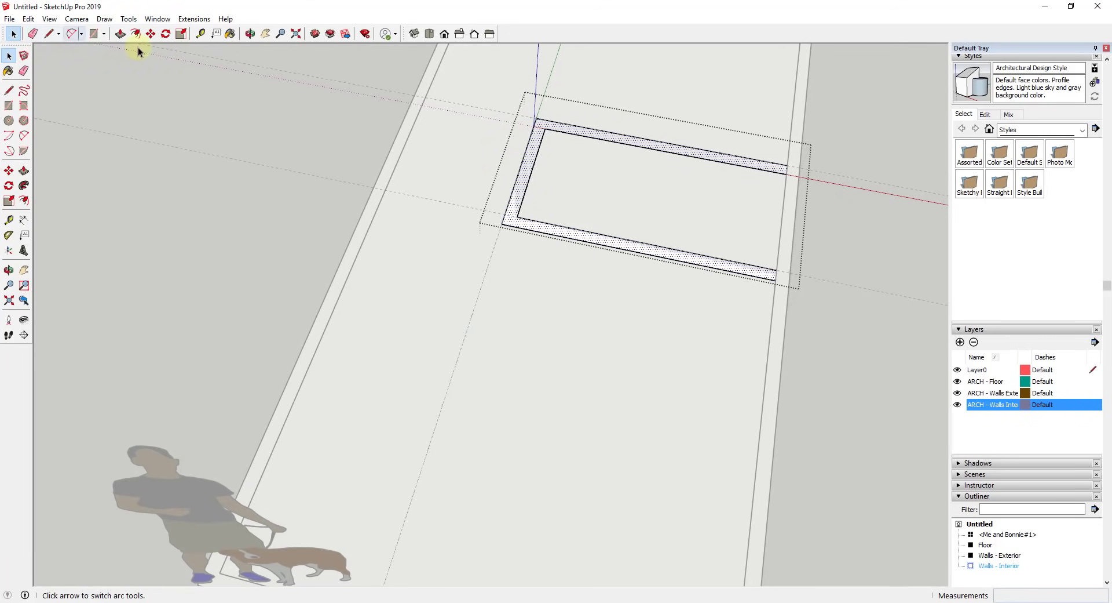
# Mark a 24" opening centered on the connecting wall, starting 12" from its inner edge's midpoint, with lines across its thickness.
pyautogui.press('l')
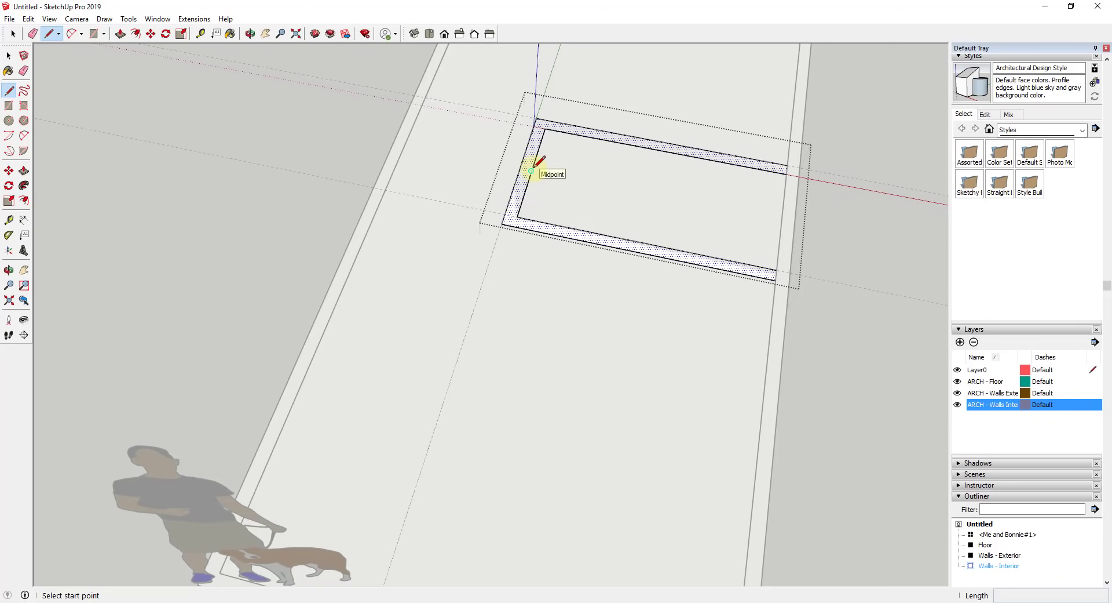
pyautogui.click(531, 171)
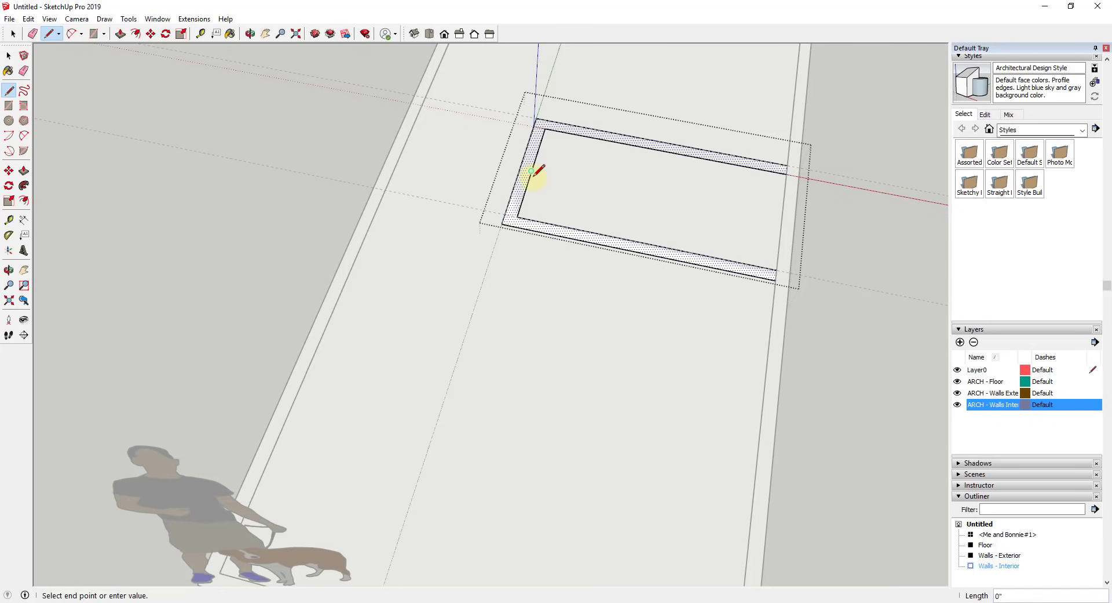
pyautogui.click(521, 206)
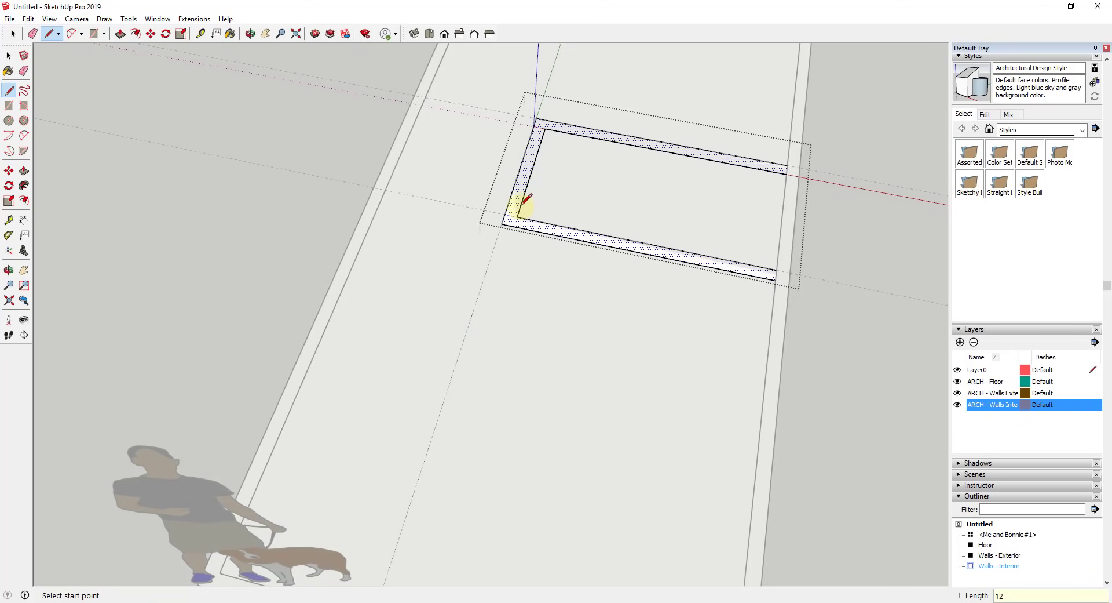
pyautogui.click(522, 201)
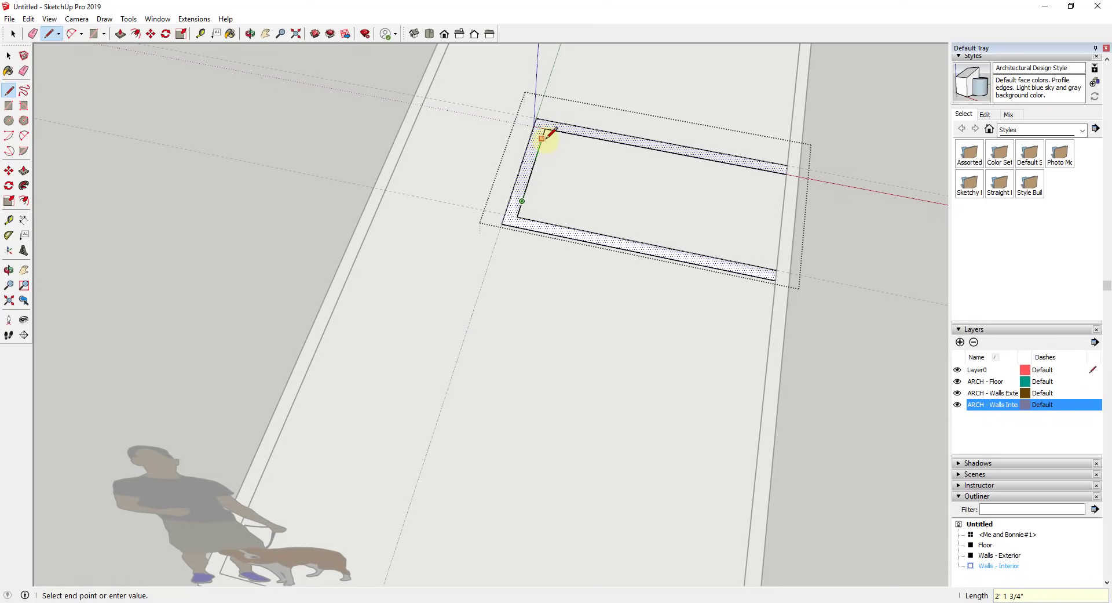
pyautogui.click(541, 138)
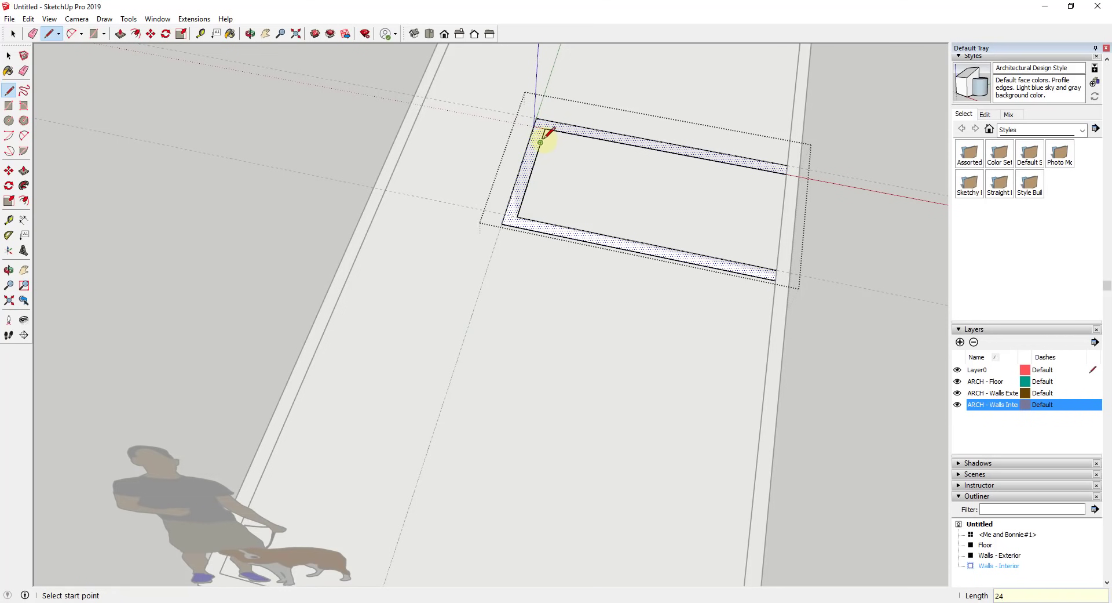
pyautogui.press('space')
pyautogui.press('l')
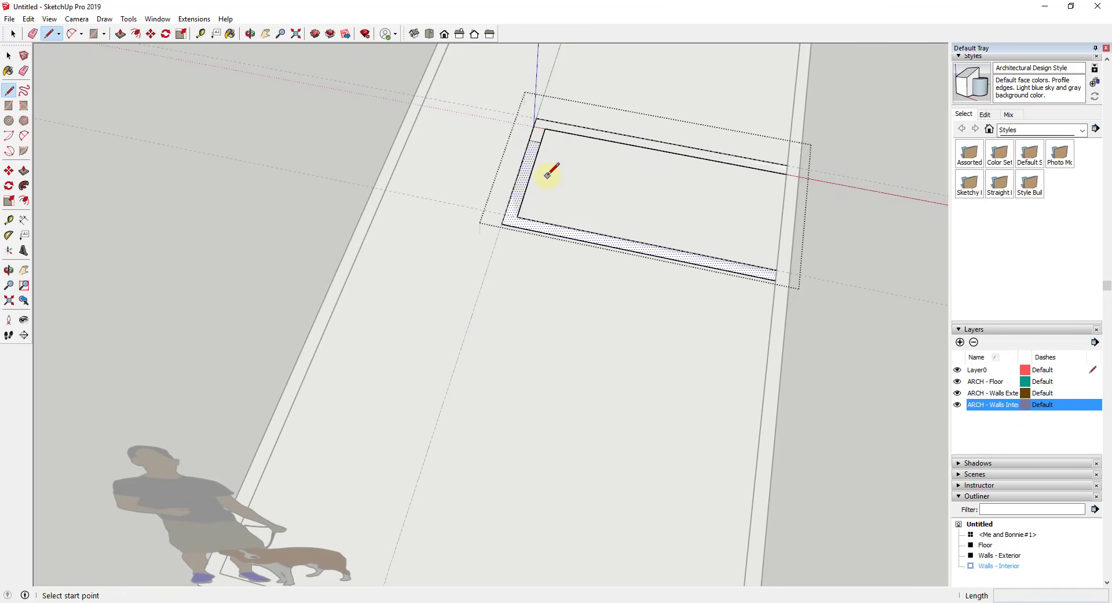
pyautogui.click(522, 201)
pyautogui.click(508, 198)
# Erase both edges of the connecting wall between the two crossing lines to clear the opening.
pyautogui.press('e')
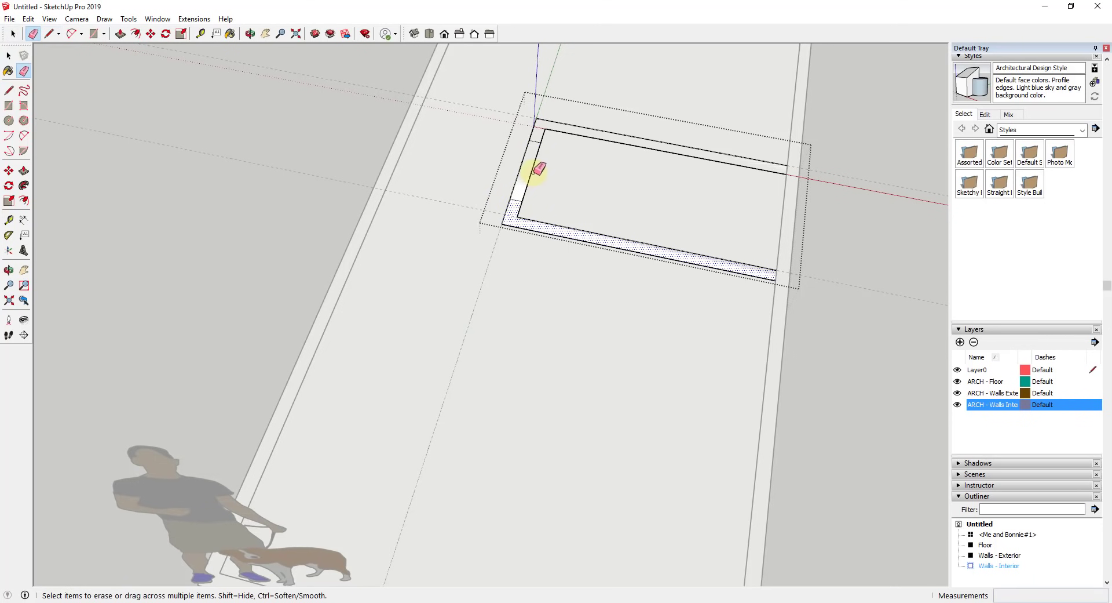
pyautogui.moveTo(536, 172); pyautogui.dragTo(509, 169)
pyautogui.press('space')
pyautogui.moveTo(548, 166); pyautogui.dragTo(662, 148, button='middle')
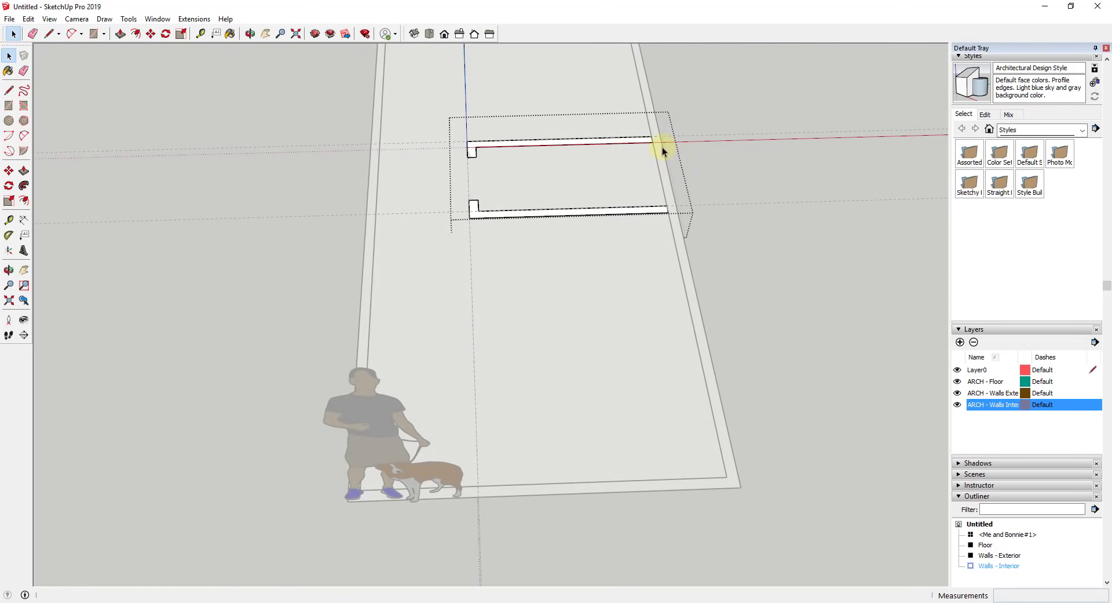
pyautogui.press('p')
pyautogui.moveTo(521, 213); pyautogui.dragTo(541, 154)
pyautogui.press('Escape')
pyautogui.press('space')
# Close the Walls - Interior group and check its contents by hiding and showing the "ARCH - Walls Interior" layer.
pyautogui.click(729, 207)
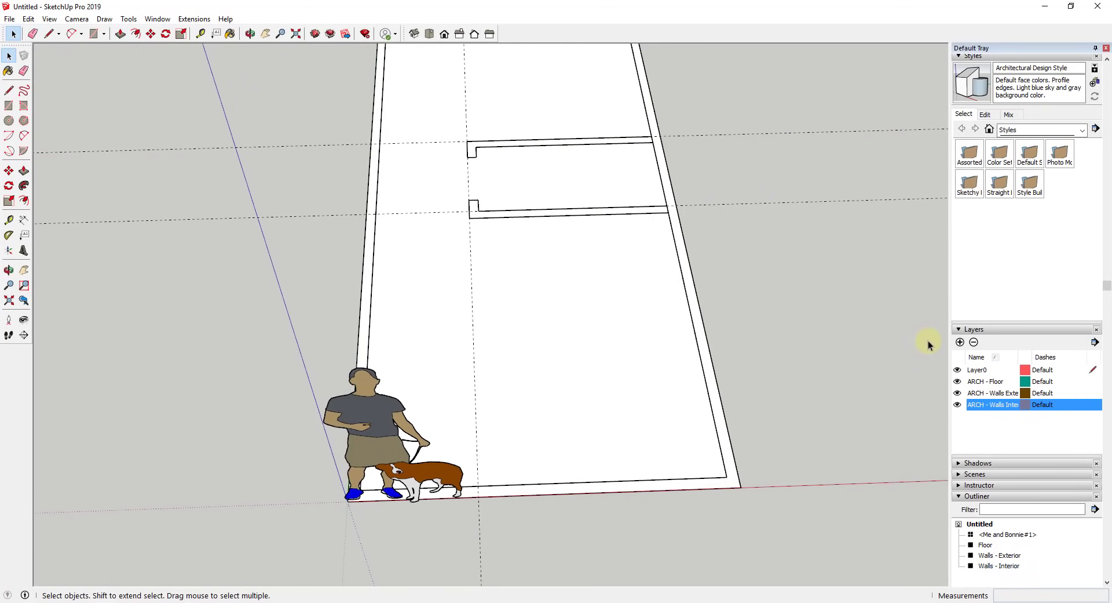
pyautogui.click(957, 404)
pyautogui.click(957, 404)
# Try clearing all guides from the floor plan and bring them back.
pyautogui.moveTo(611, 214); pyautogui.dragTo(578, 174, button='middle')
pyautogui.scroll(-3, 526, 218)
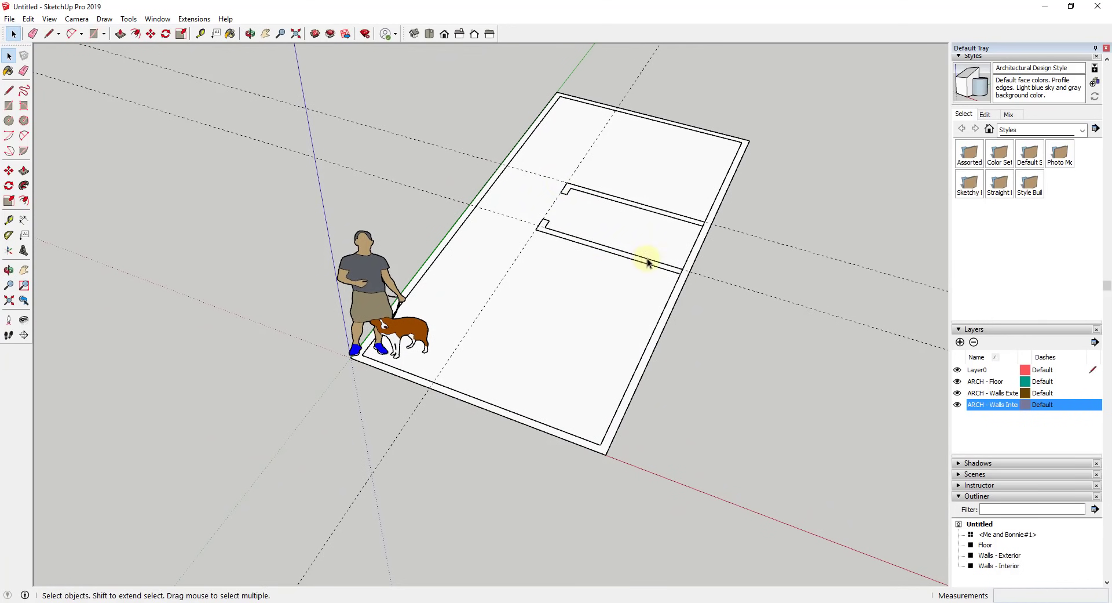
pyautogui.moveTo(648, 262); pyautogui.dragTo(676, 261, button='middle')
pyautogui.press('e')
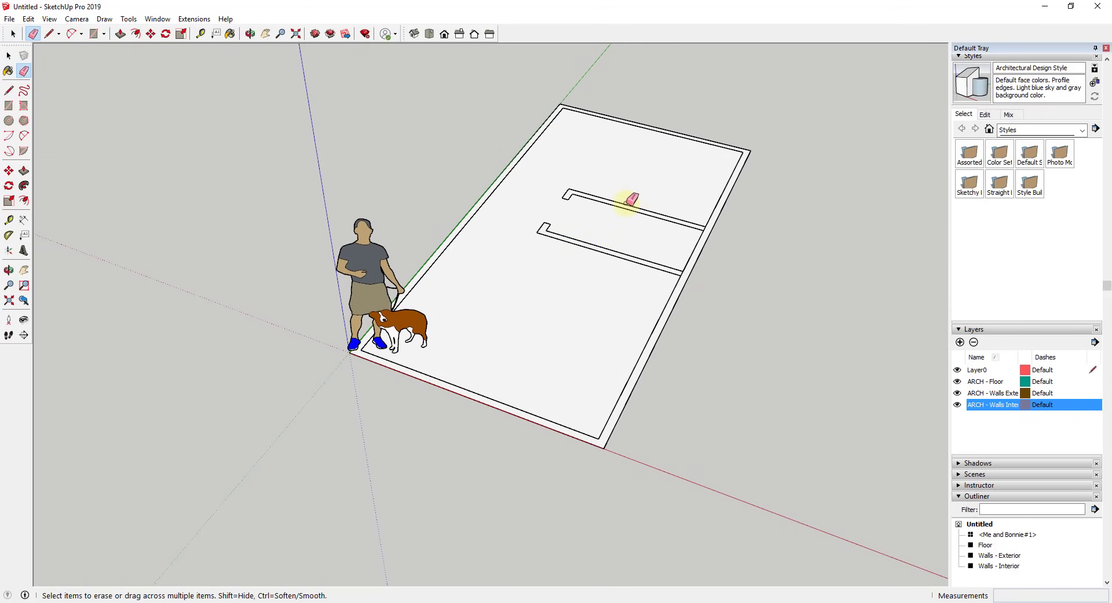
pyautogui.moveTo(640, 224); pyautogui.dragTo(691, 233, button='middle')
pyautogui.press('space')
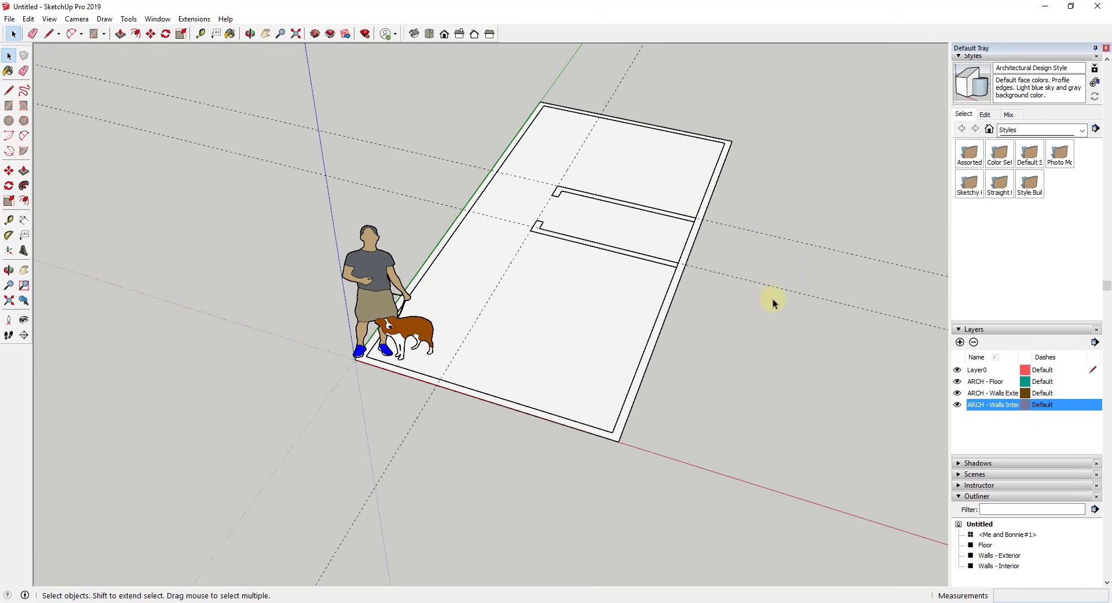
pyautogui.scroll(2, 554, 234)
pyautogui.moveTo(367, 224); pyautogui.dragTo(581, 255, button='middle')
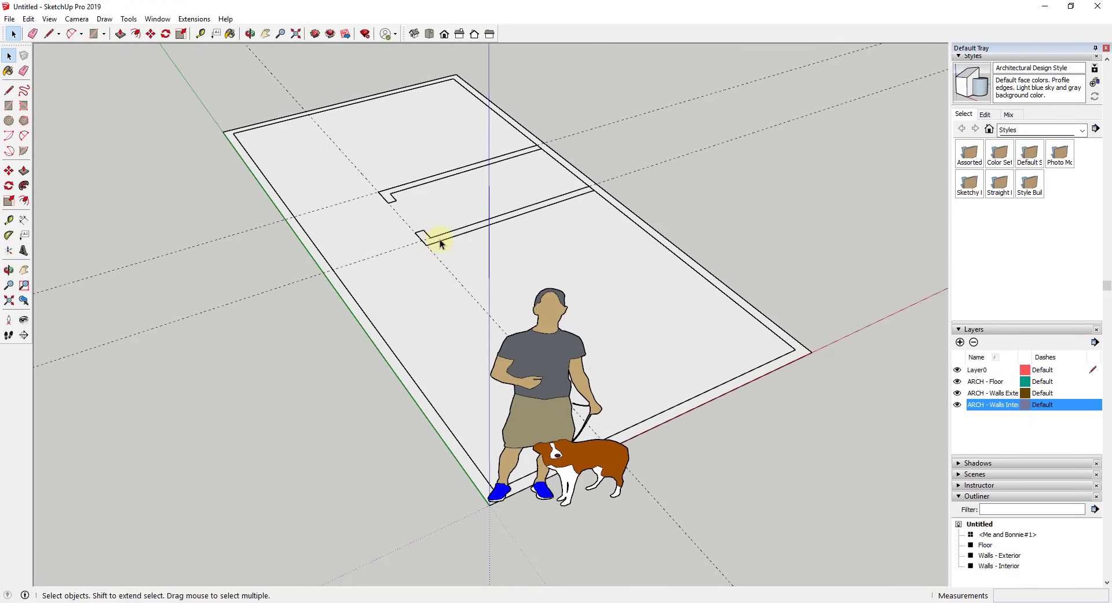
pyautogui.scroll(-3, 440, 239)
pyautogui.moveTo(440, 239); pyautogui.dragTo(414, 262, button='middle')
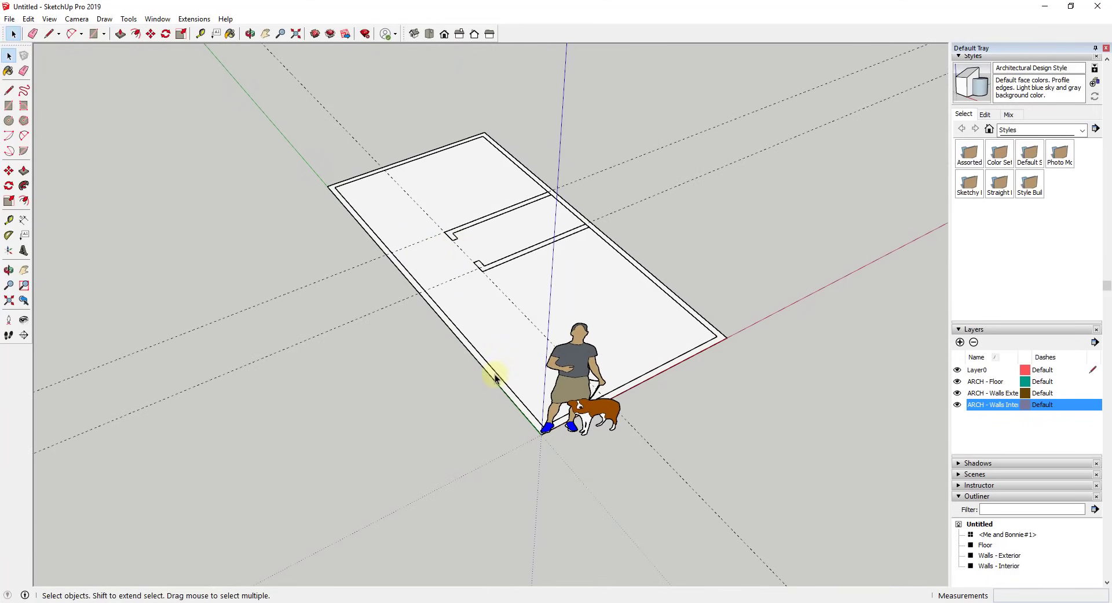
pyautogui.moveTo(619, 355); pyautogui.dragTo(571, 373, button='middle')
pyautogui.press('l')
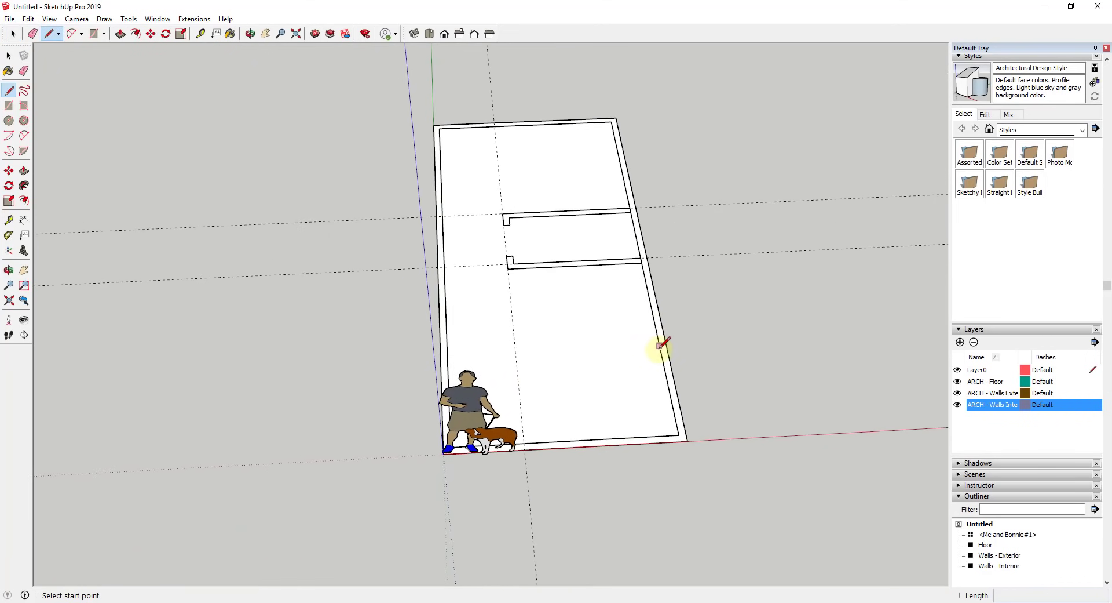
pyautogui.click(643, 262)
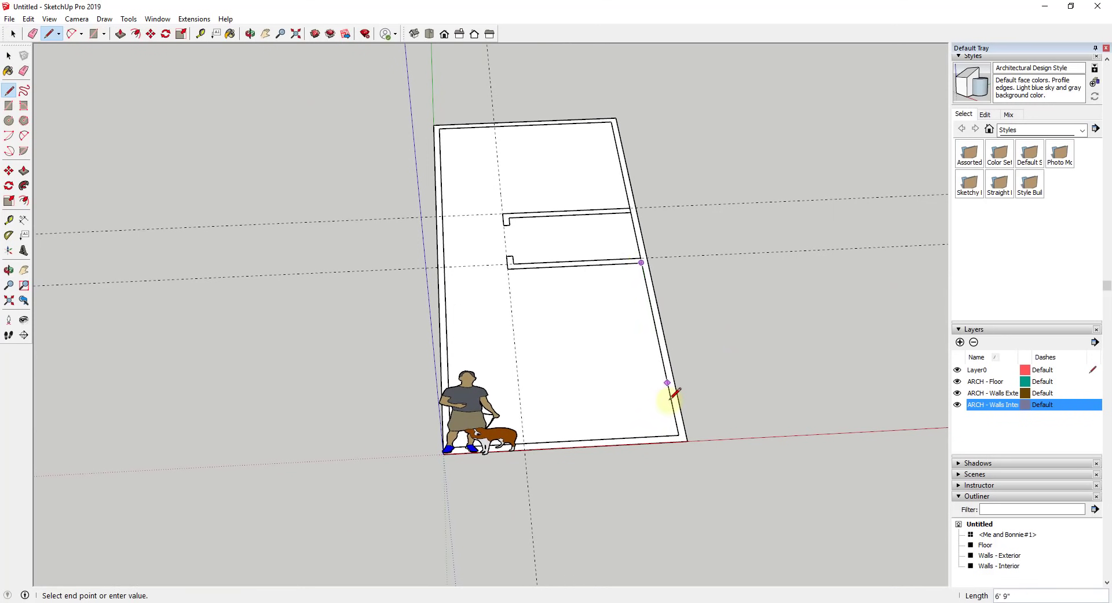
pyautogui.click(679, 434)
pyautogui.press('Escape')
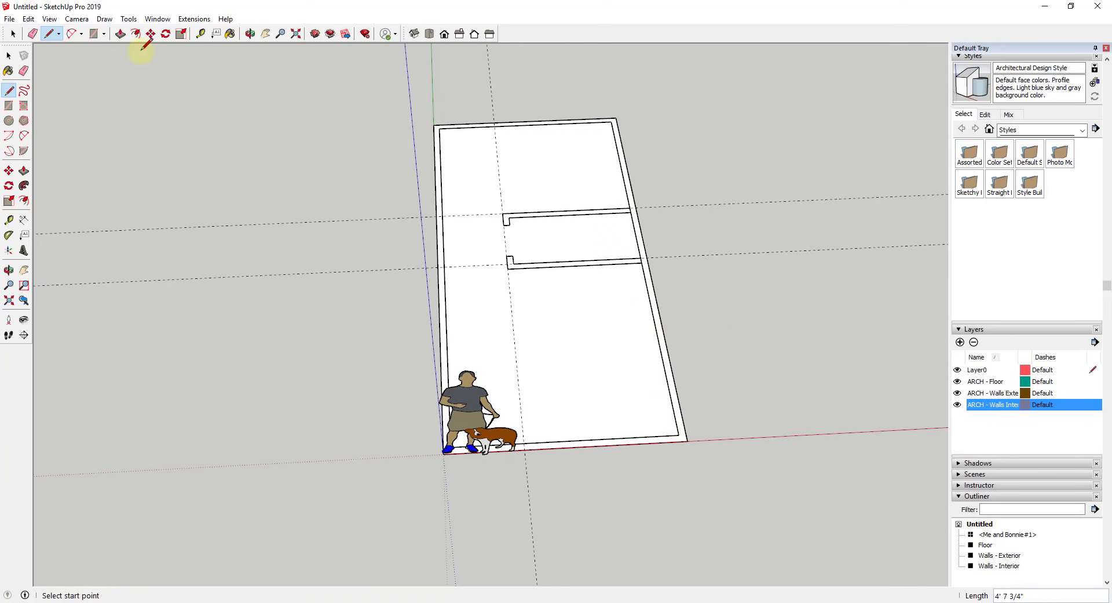
pyautogui.press('space')
# Place a Tape Measure guide parallel to the front exterior wall's inner edge, about midway to the nearest interior wall.
pyautogui.click(201, 34)
pyautogui.click(667, 433)
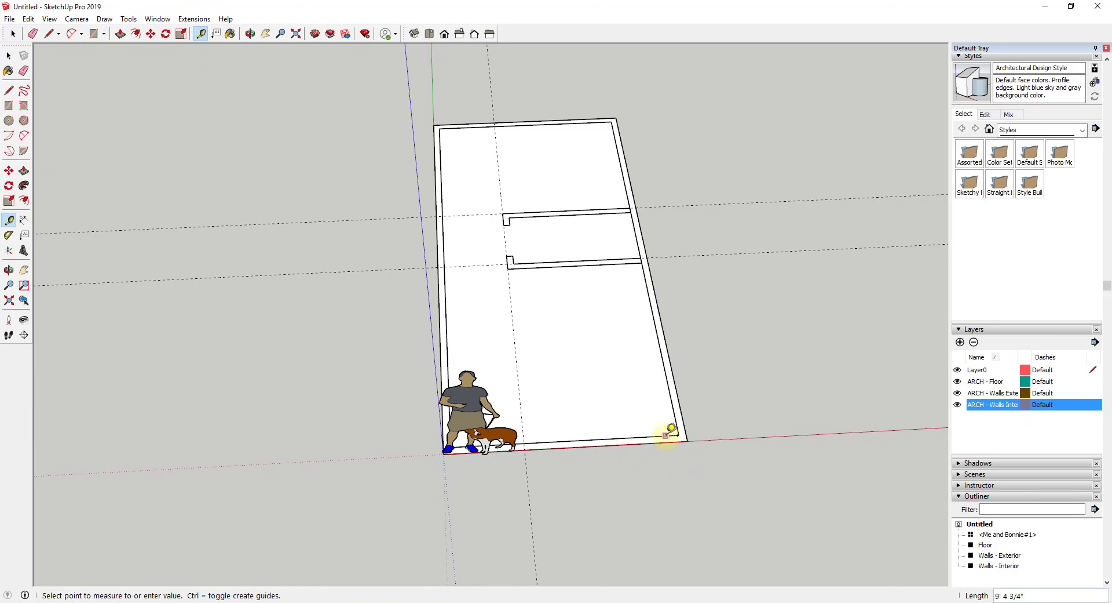
pyautogui.click(664, 342)
pyautogui.press('space')
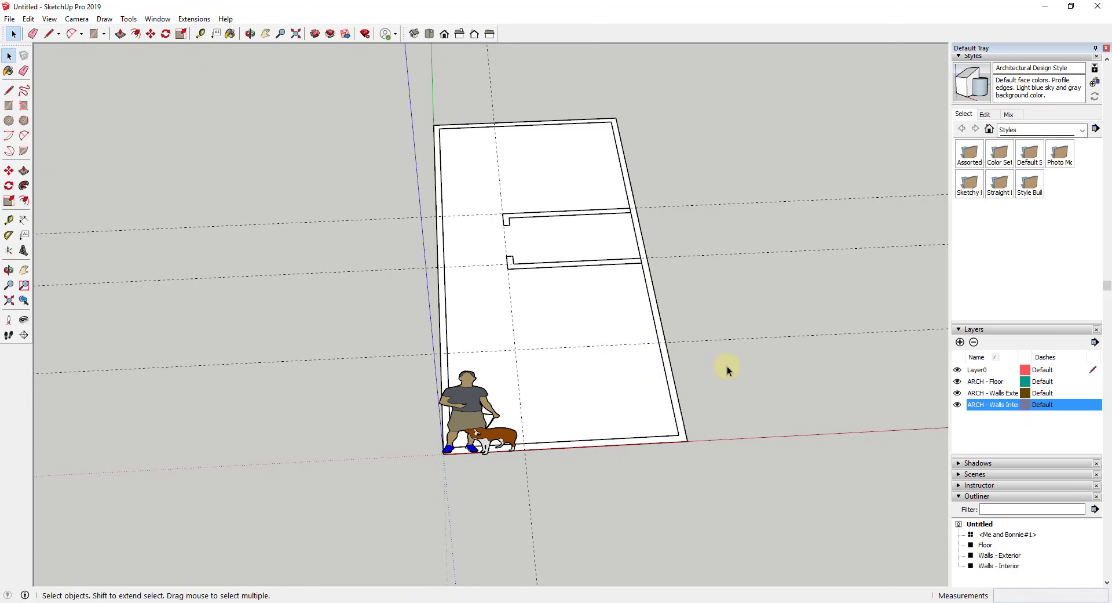
# Open the Walls - Exterior group and mark a point 2' frontward of the guide on the long wall meeting the interior walls, with a line across the wall.
pyautogui.moveTo(729, 371); pyautogui.dragTo(683, 286, button='middle')
pyautogui.scroll(5, 645, 347)
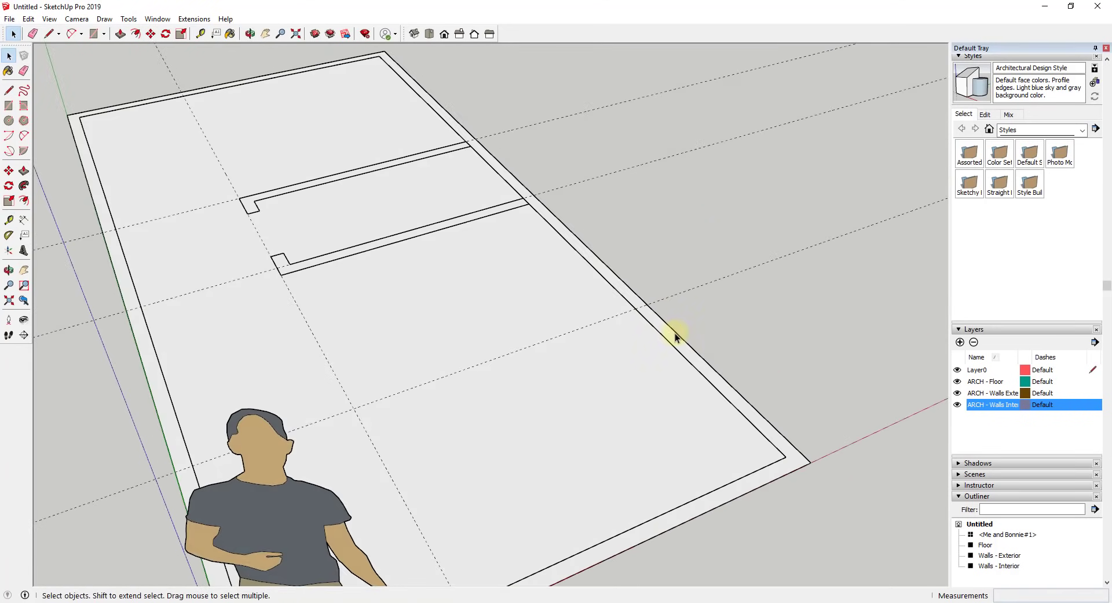
pyautogui.doubleClick(675, 332)
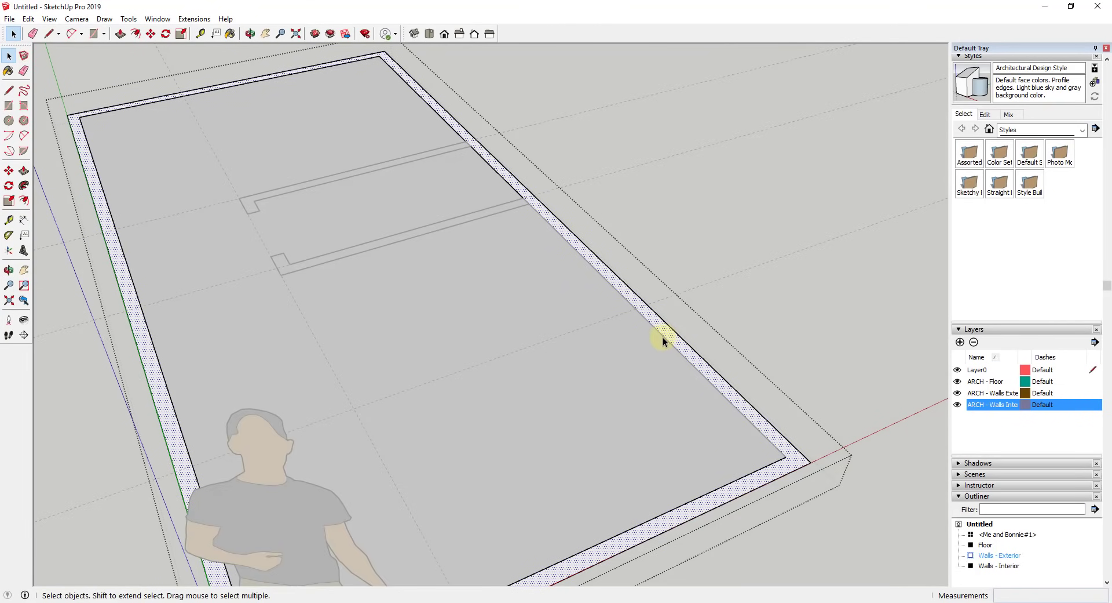
pyautogui.press('l')
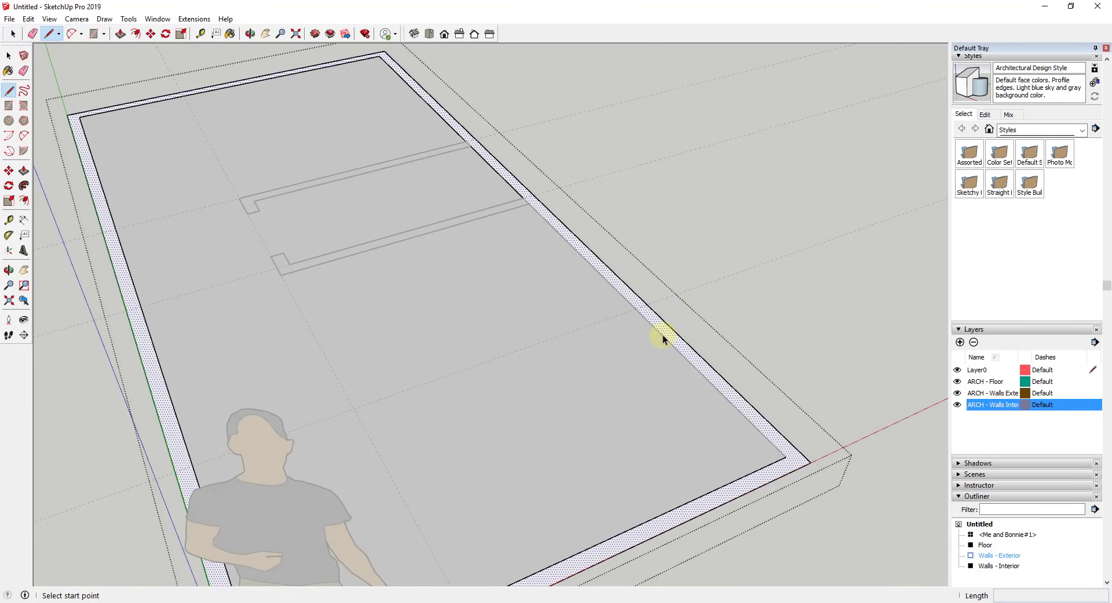
pyautogui.click(635, 308)
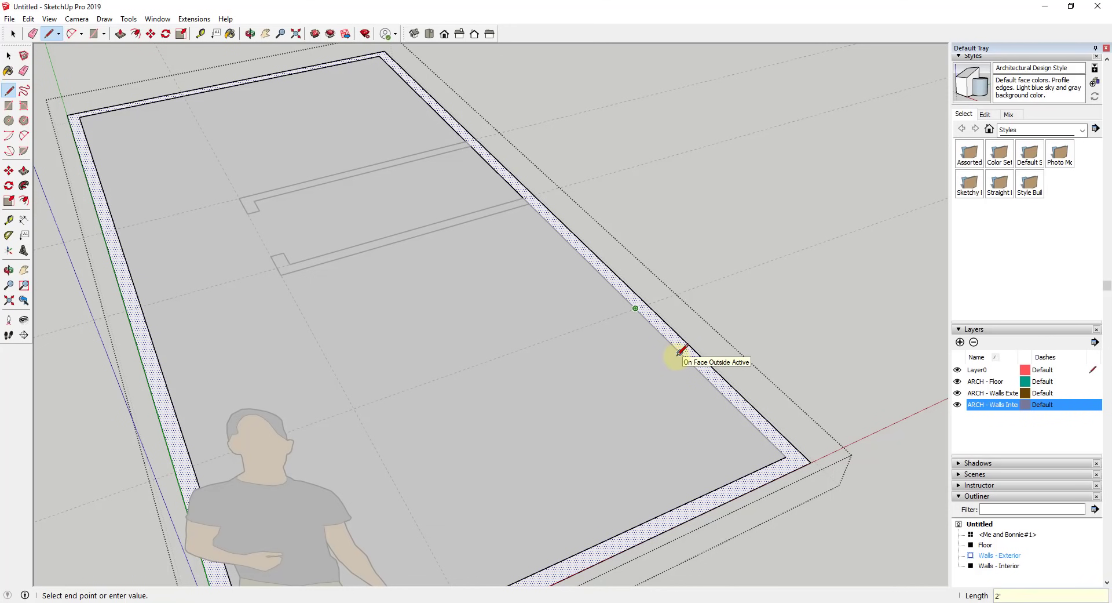
pyautogui.press('Return')
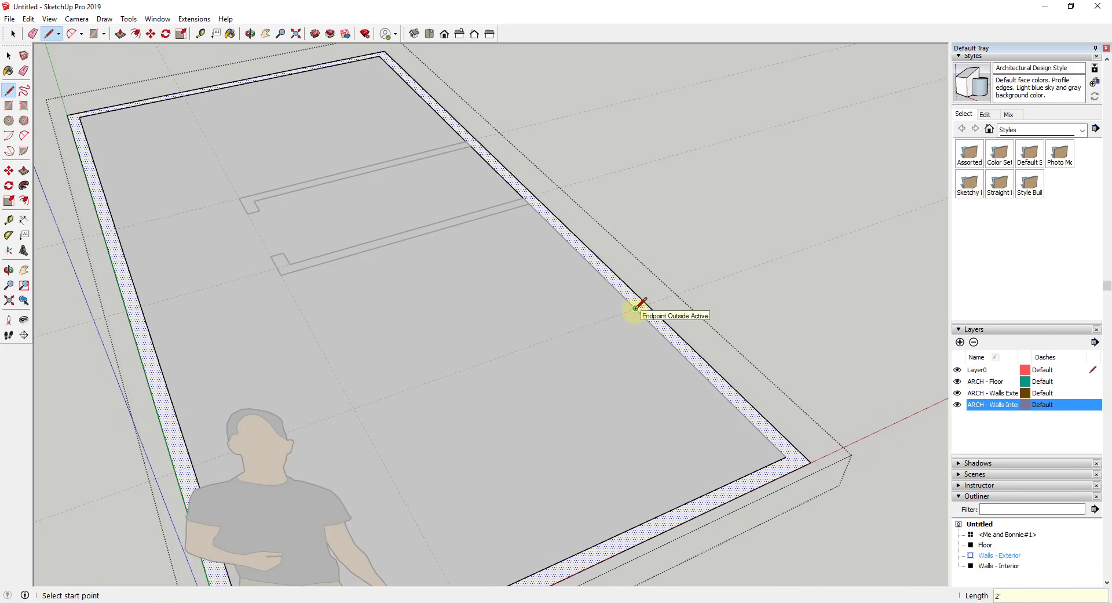
pyautogui.click(636, 308)
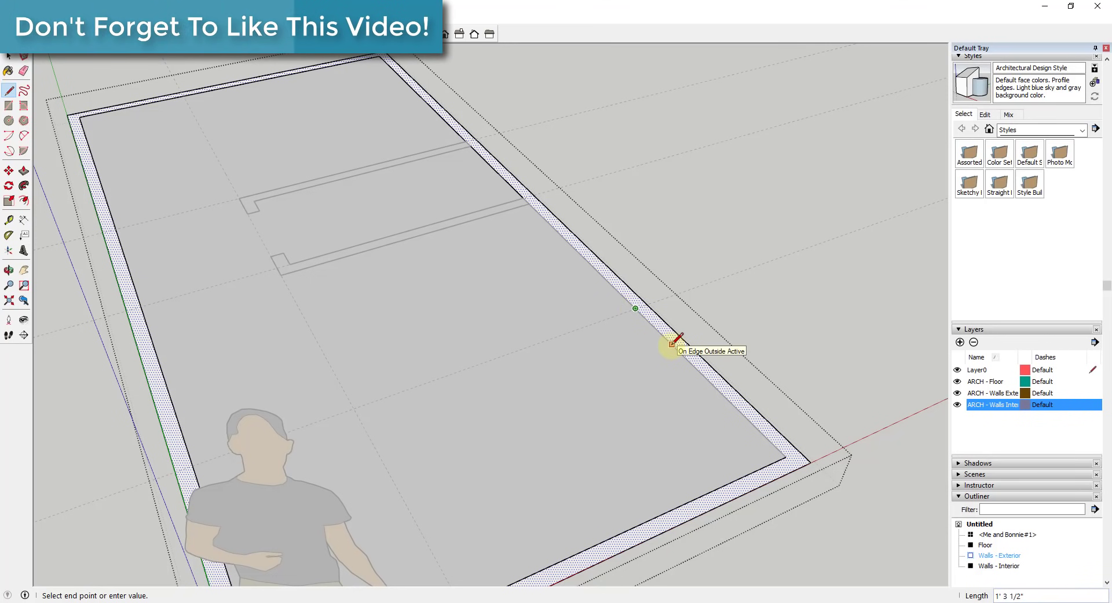
pyautogui.write("2'")
pyautogui.press('Return')
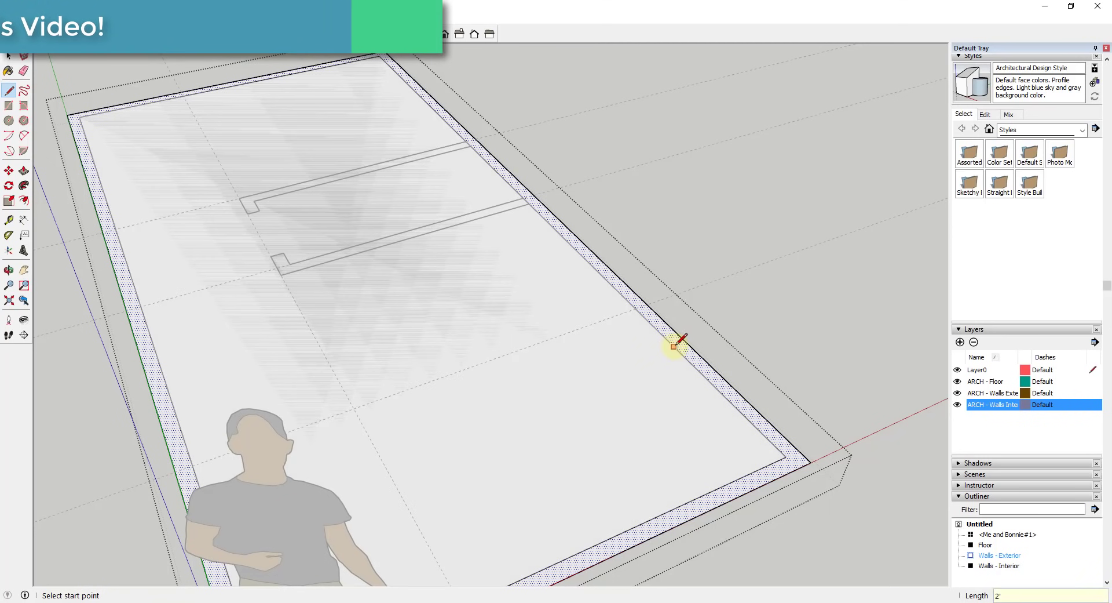
pyautogui.click(694, 365)
pyautogui.press('Escape')
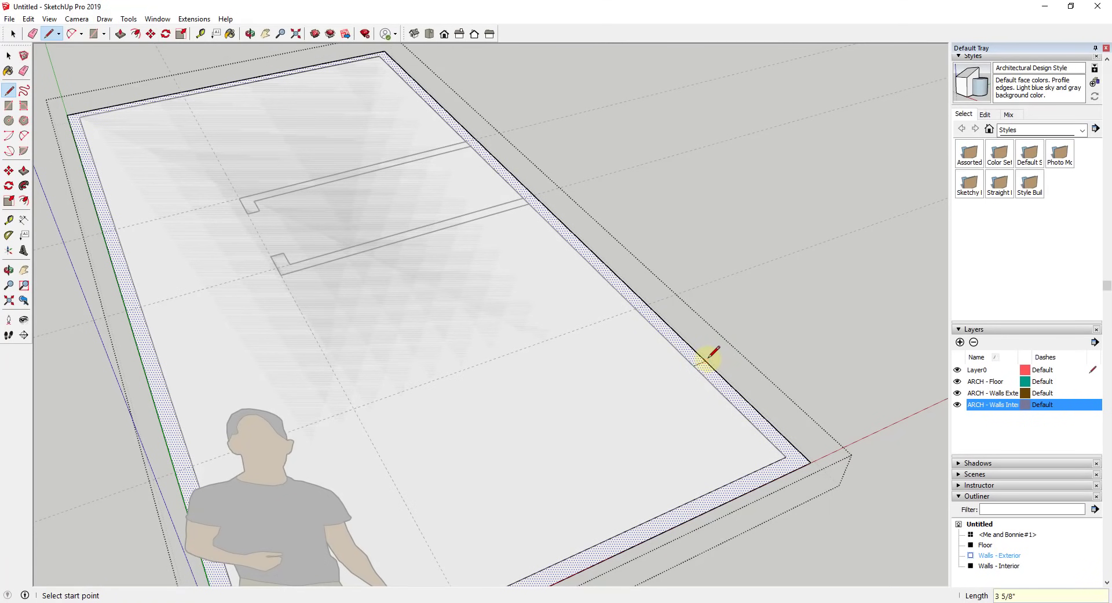
pyautogui.press('space')
# Draw a 2' line rearward from the guide along the same wall's inner edge and a line across the wall at its end.
pyautogui.press('l')
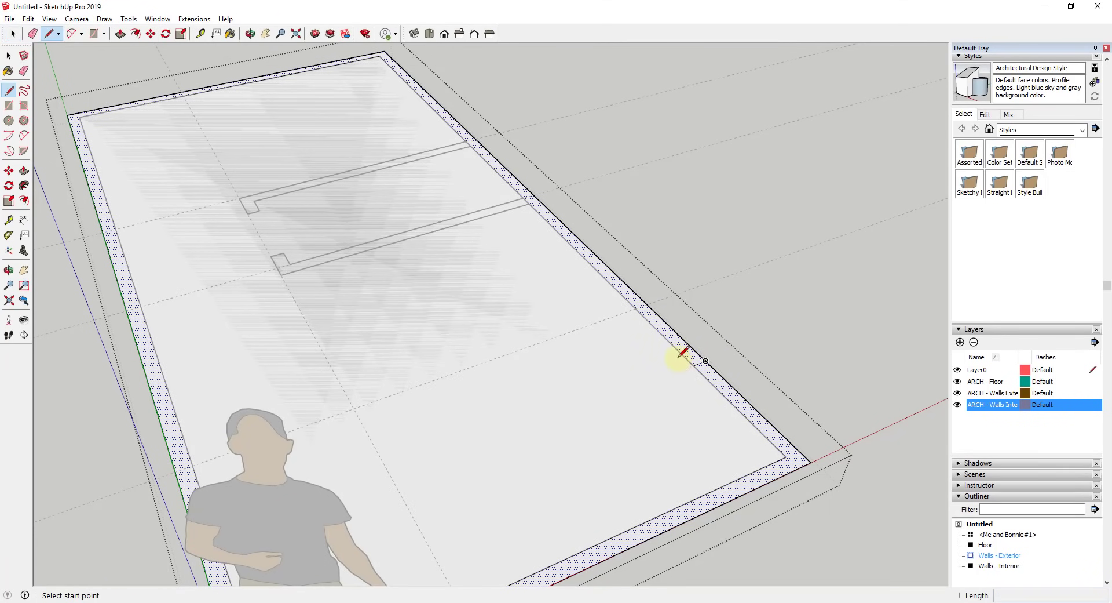
pyautogui.click(636, 307)
pyautogui.write("2'")
pyautogui.press('Return')
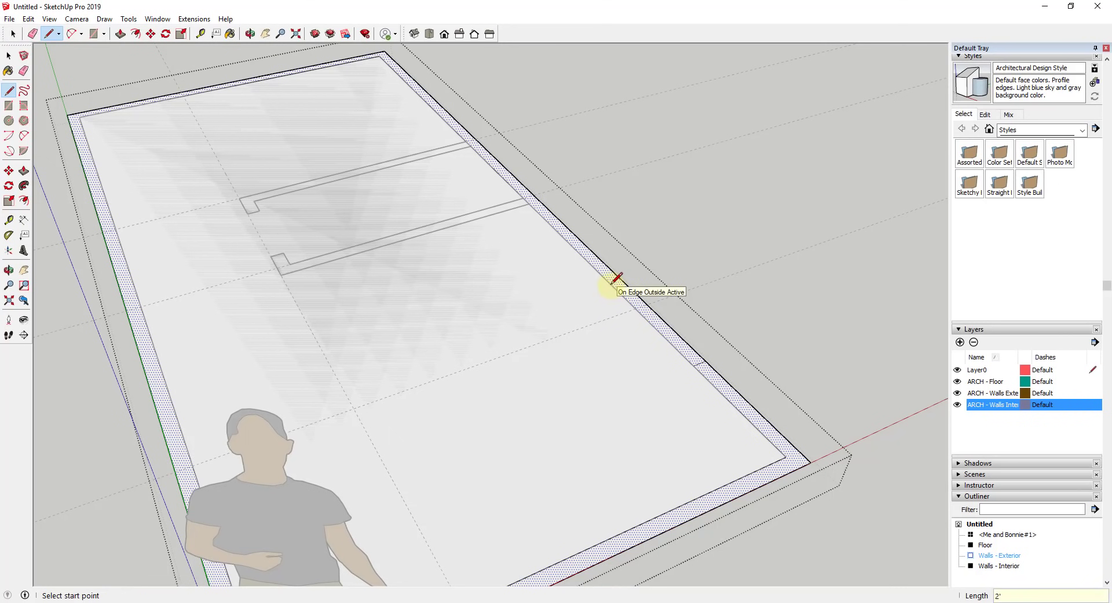
pyautogui.click(587, 255)
pyautogui.click(698, 361)
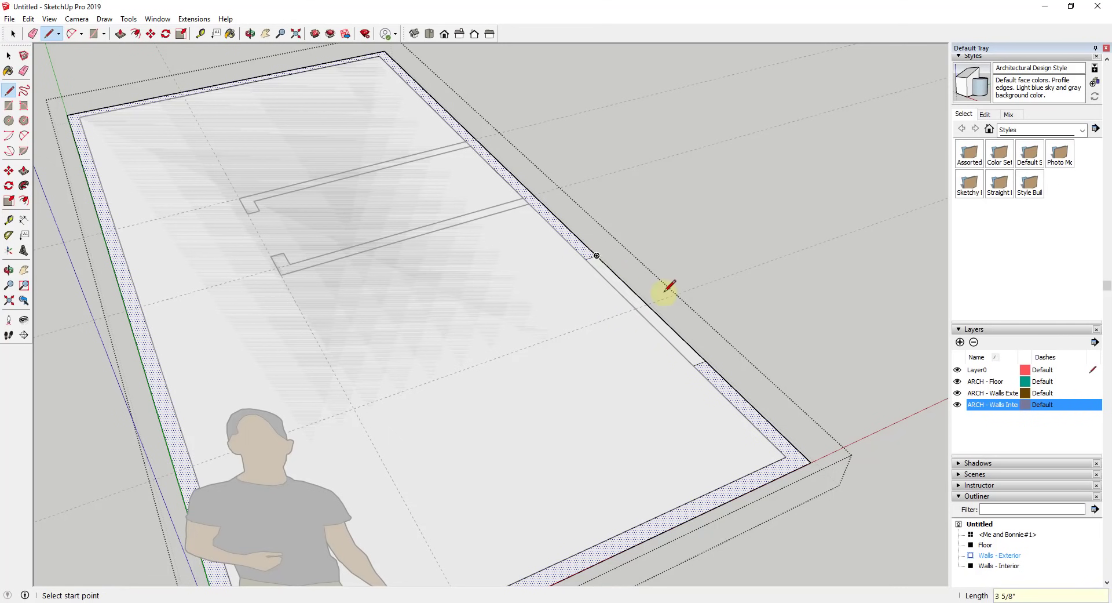
pyautogui.press('space')
# Try raising the exterior wall face with Push/Pull, leaving out the marked opening section.
pyautogui.moveTo(722, 379); pyautogui.dragTo(765, 409, button='middle')
pyautogui.press('p')
pyautogui.click(750, 400)
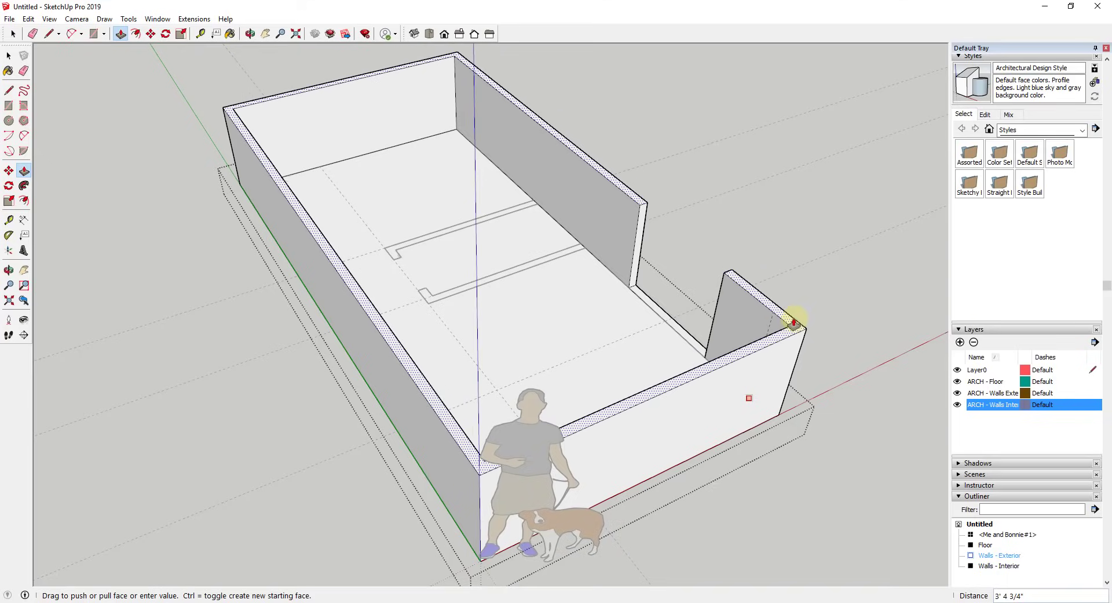
pyautogui.press('space')
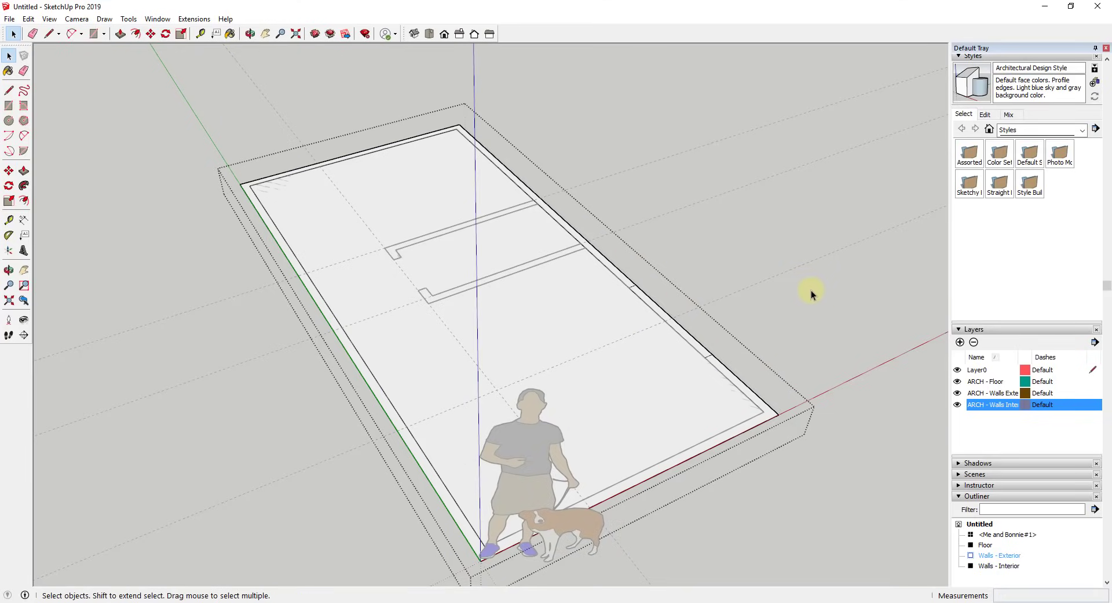
# Copy the marked opening section along the guide onto the opposite long exterior wall.
pyautogui.moveTo(807, 293); pyautogui.dragTo(657, 375, button='middle')
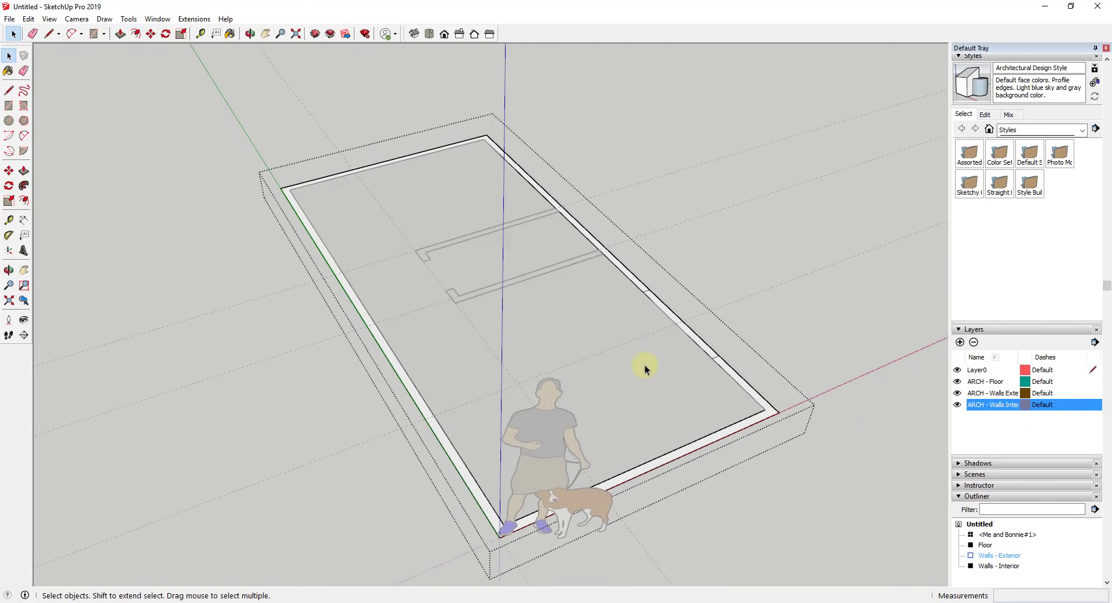
pyautogui.scroll(6, 711, 347)
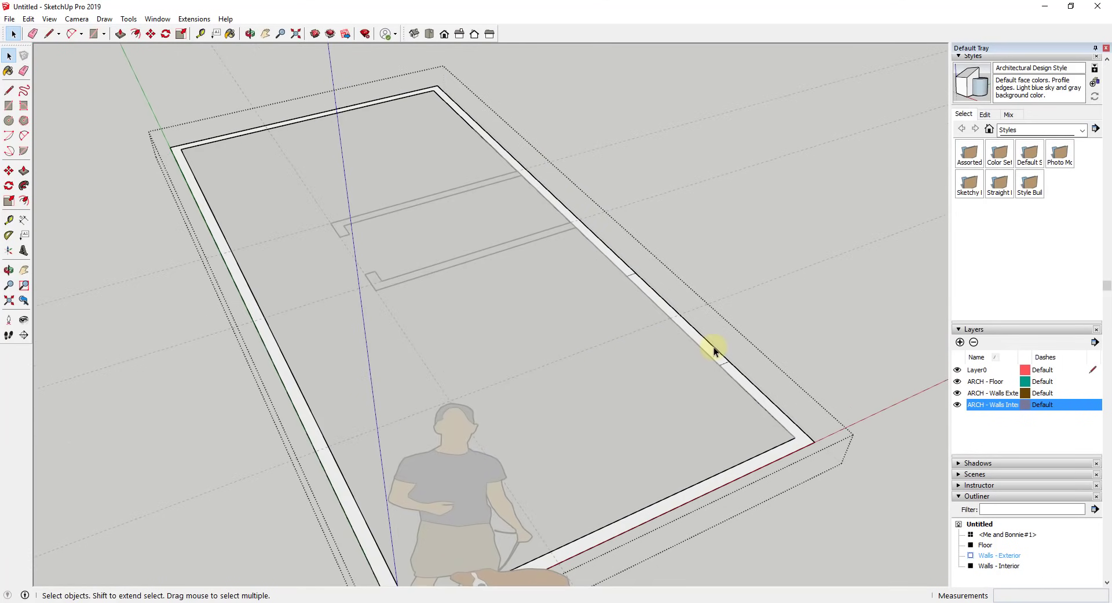
pyautogui.scroll(-6, 718, 349)
pyautogui.moveTo(711, 345); pyautogui.dragTo(701, 366, button='middle')
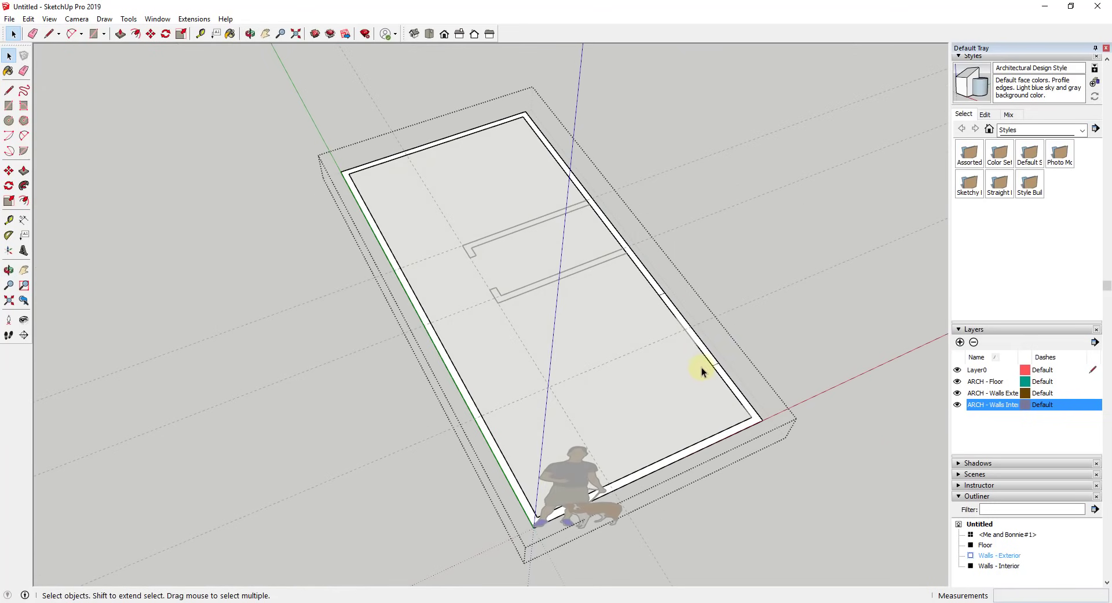
pyautogui.click(706, 354)
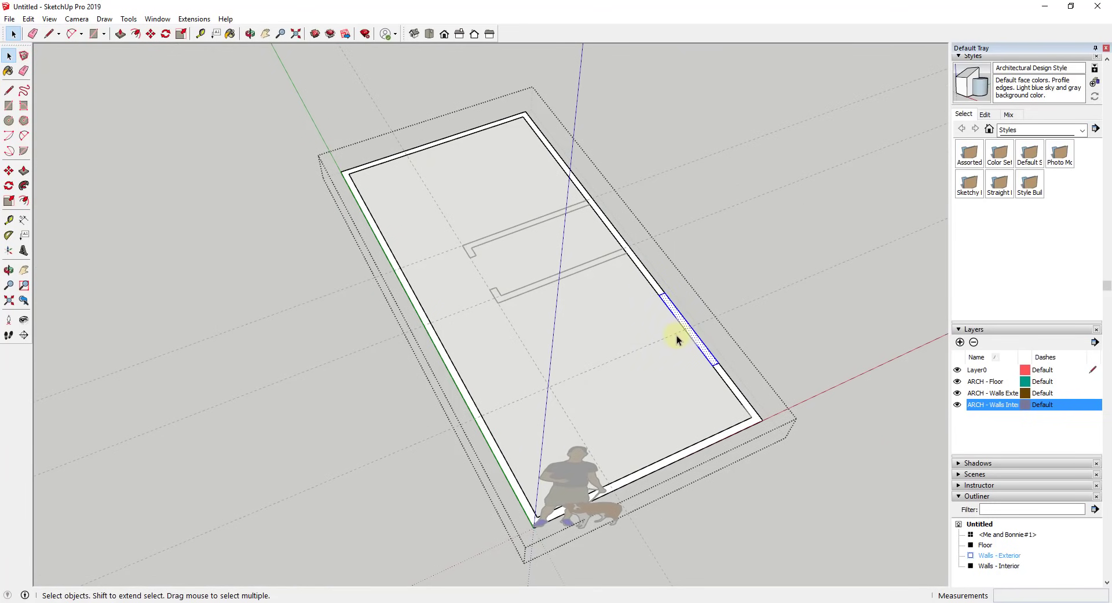
pyautogui.press('m')
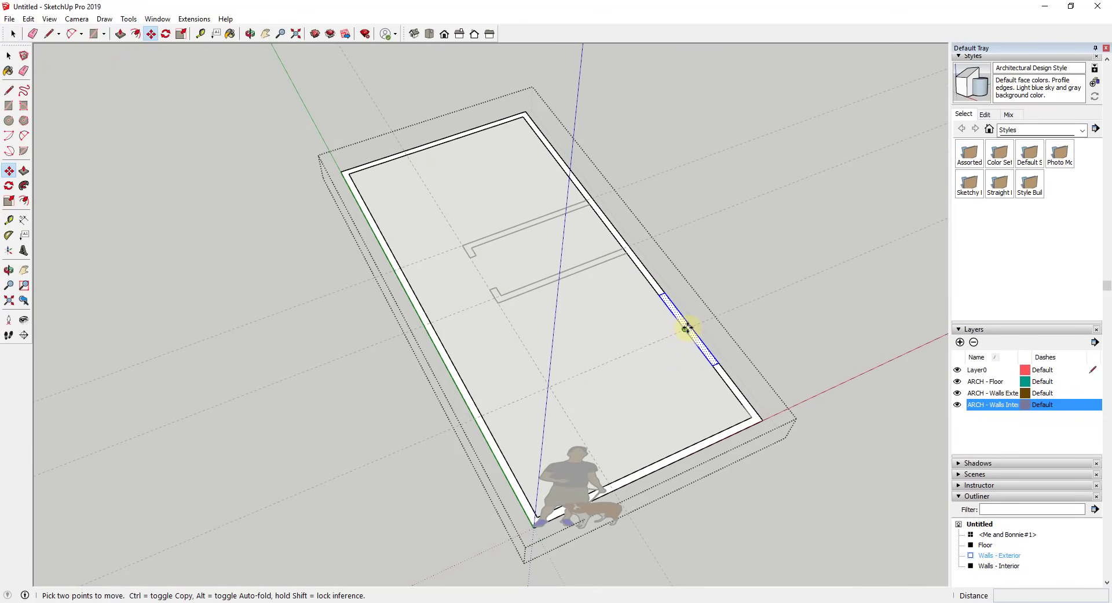
pyautogui.click(685, 328)
pyautogui.press('ctrl')
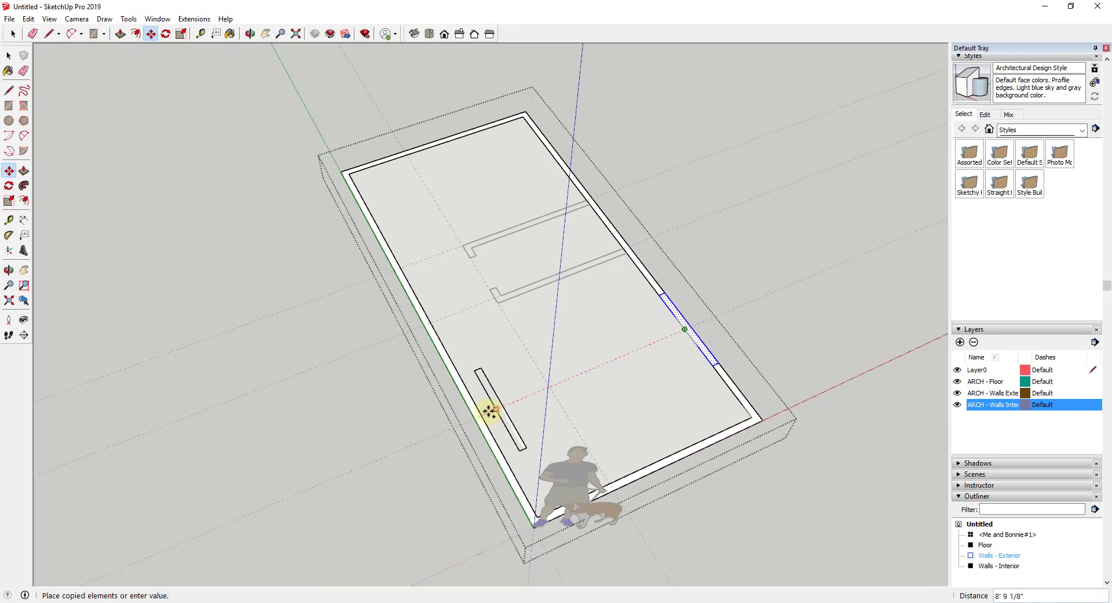
pyautogui.click(475, 419)
pyautogui.press('space')
# Try Push/Pull on the front portion of the exterior walls and on the rear portion beyond the two marked openings.
pyautogui.click(511, 485)
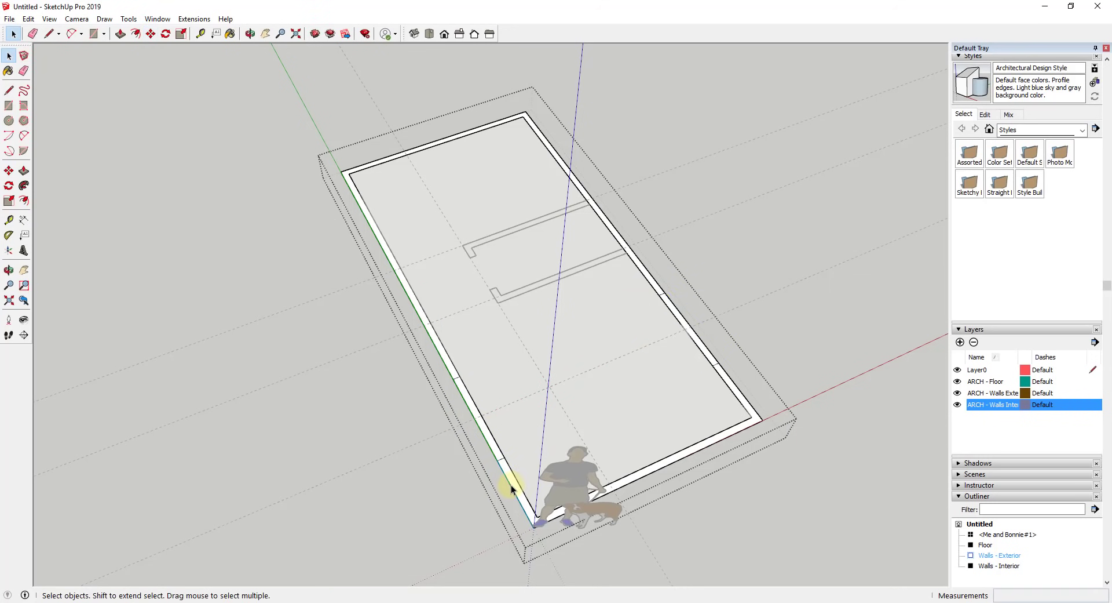
pyautogui.moveTo(513, 476); pyautogui.dragTo(735, 364, button='middle')
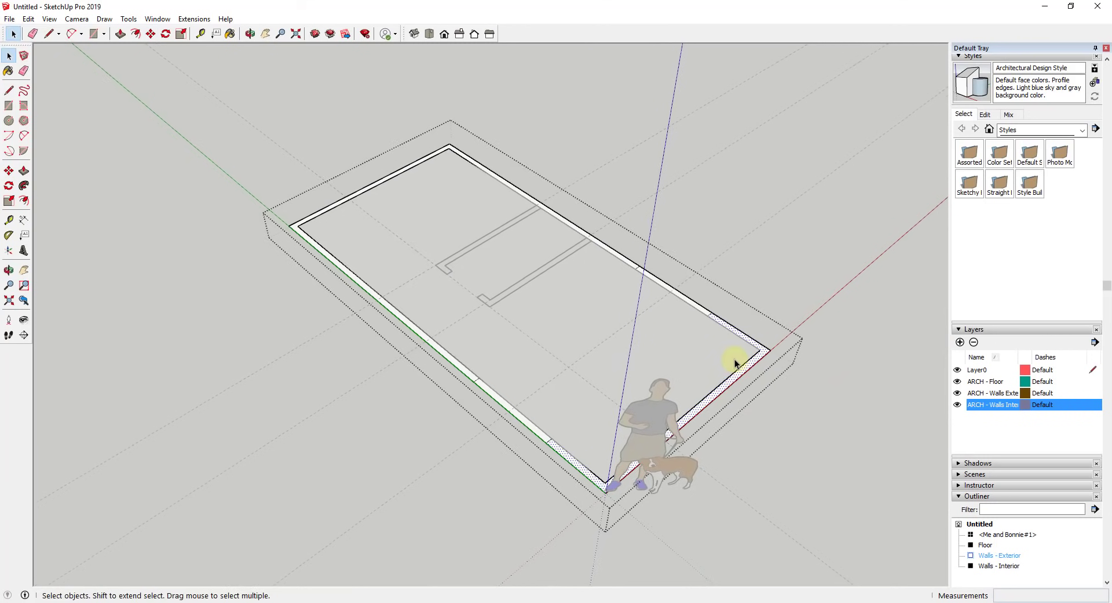
pyautogui.press('p')
pyautogui.click(746, 363)
pyautogui.press('space')
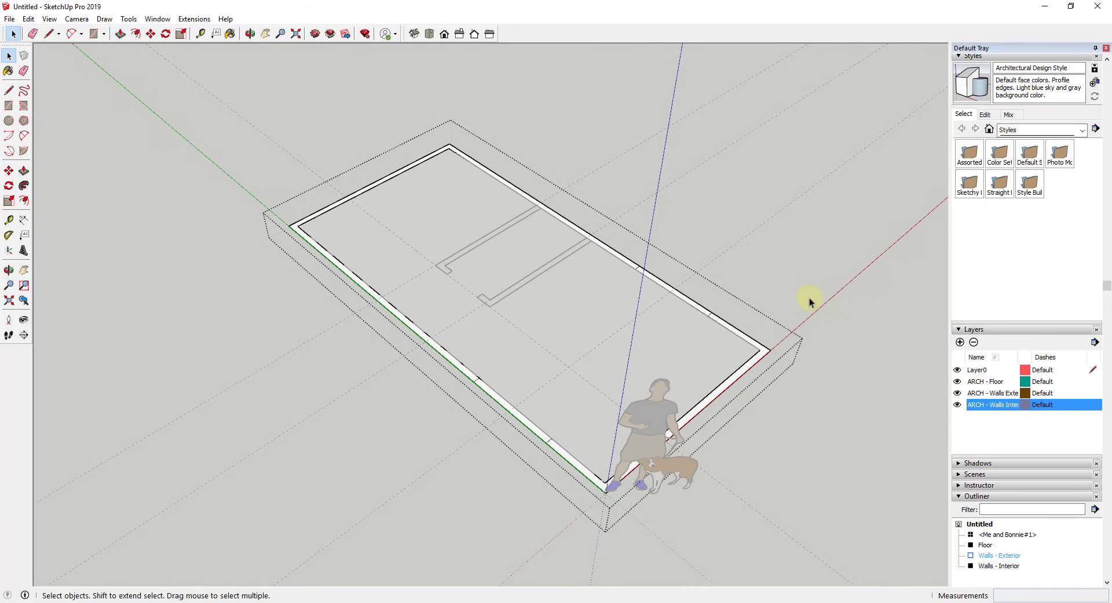
pyautogui.moveTo(807, 300); pyautogui.dragTo(818, 357, button='middle')
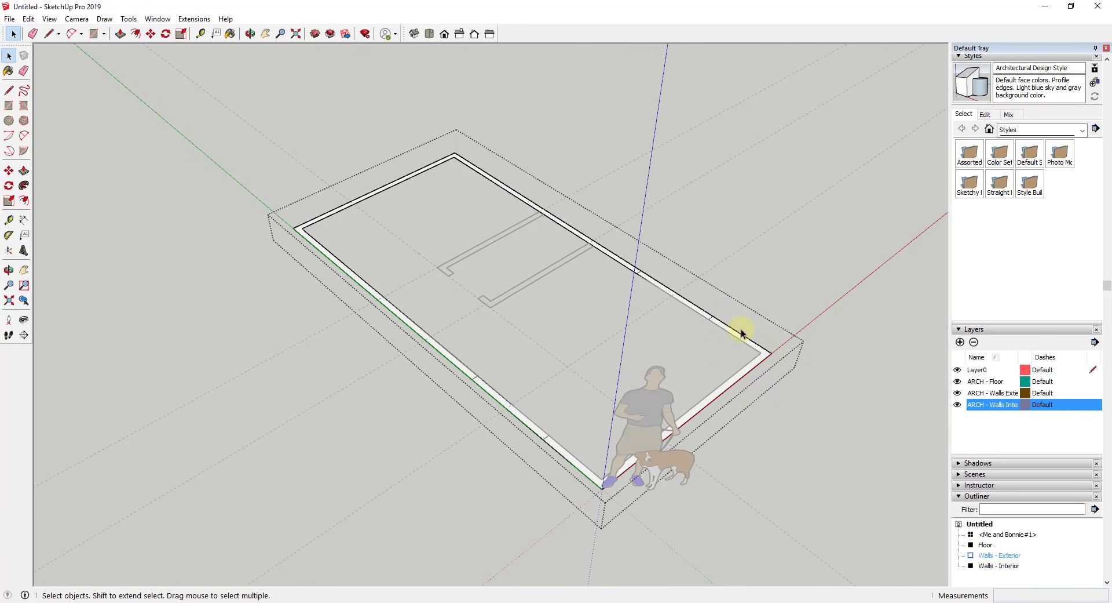
pyautogui.moveTo(712, 314); pyautogui.dragTo(626, 278, button='middle')
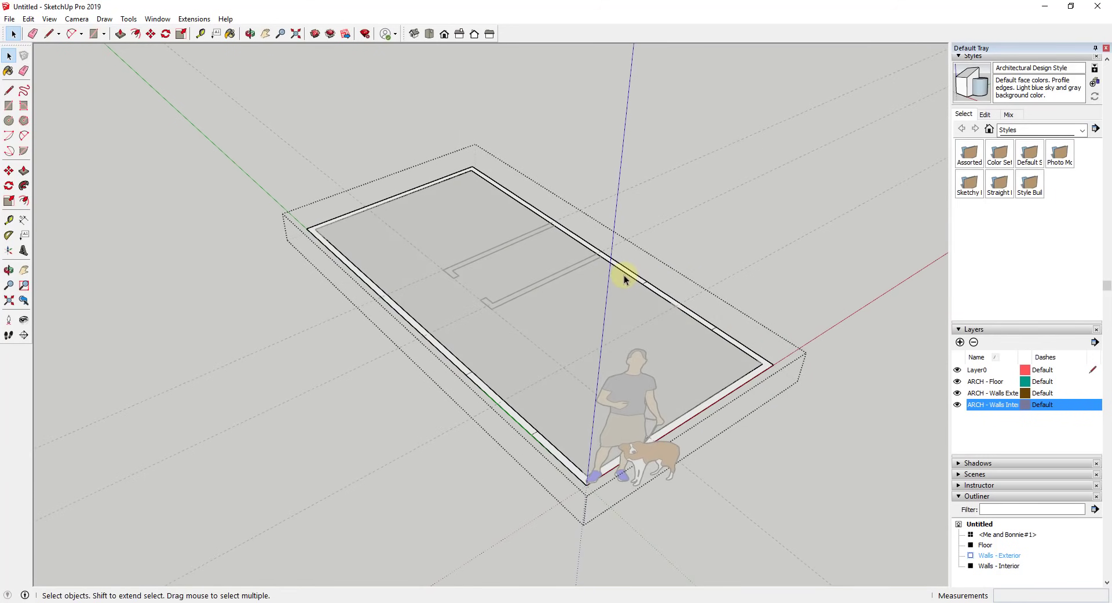
pyautogui.press('p')
pyautogui.moveTo(415, 320); pyautogui.dragTo(447, 231)
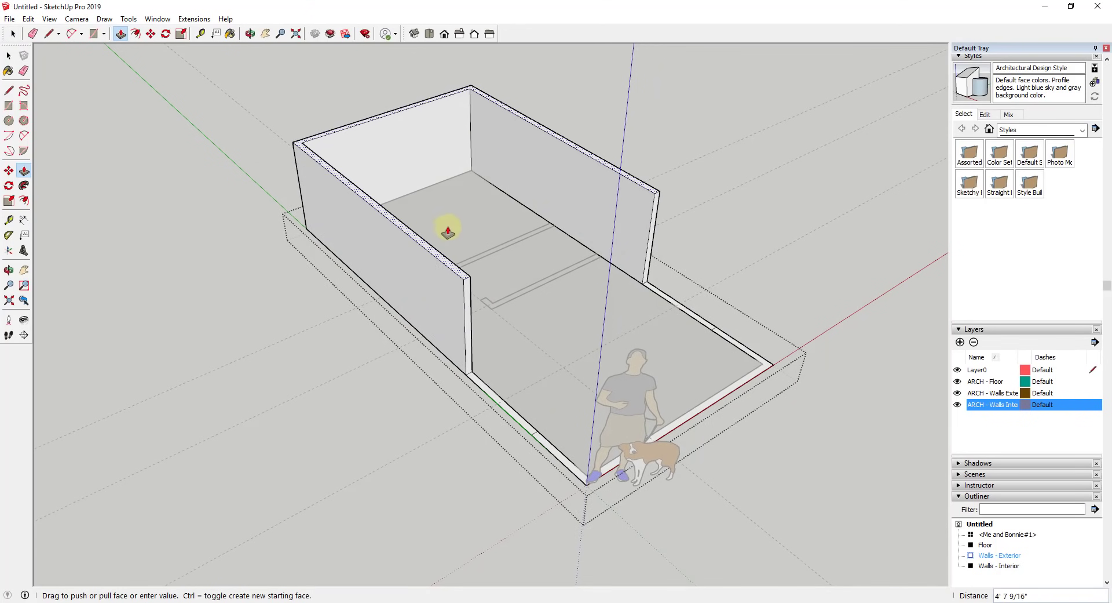
pyautogui.press('space')
pyautogui.press('p')
pyautogui.press('space')
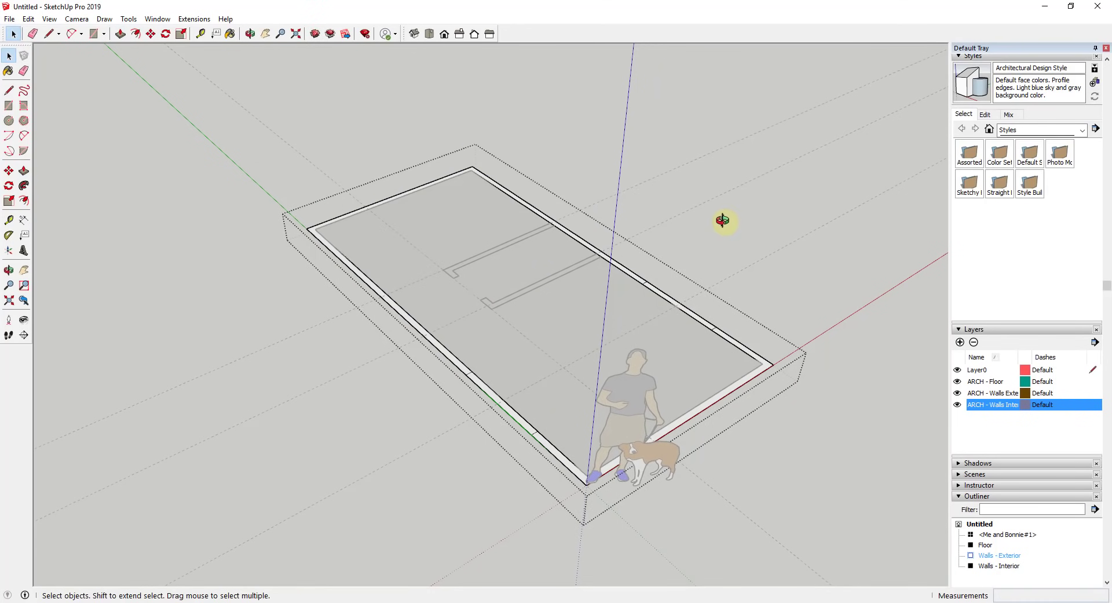
# Draw a line from the midpoint of the rear exterior wall's inner edge toward its right corner and a line across the wall at its end.
pyautogui.moveTo(720, 218); pyautogui.dragTo(653, 356, button='middle')
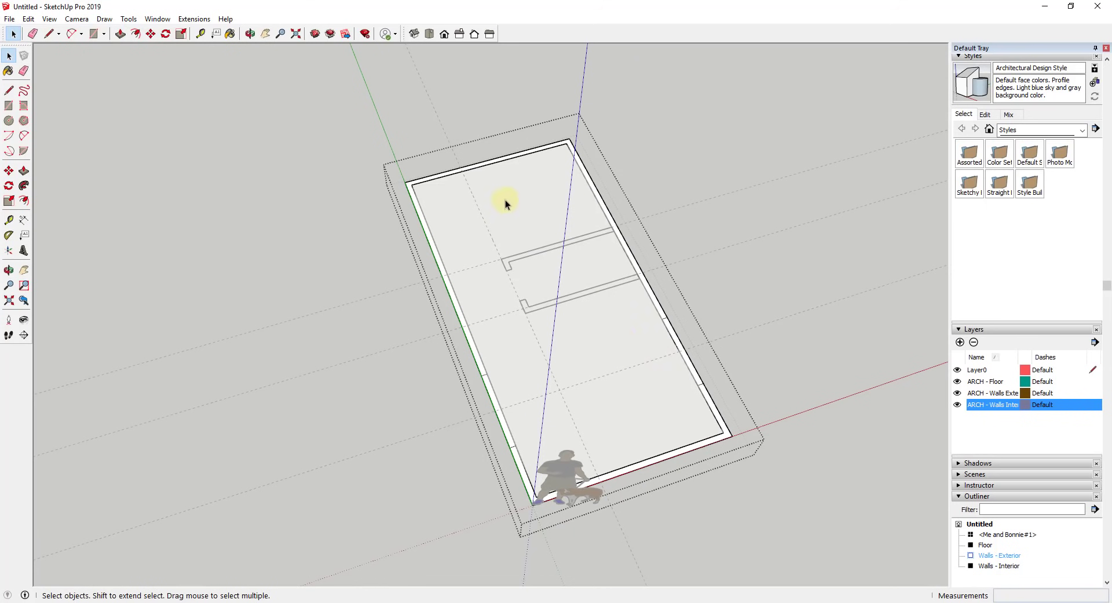
pyautogui.moveTo(466, 357); pyautogui.dragTo(526, 450)
pyautogui.scroll(-5, 524, 375)
pyautogui.scroll(6, 524, 374)
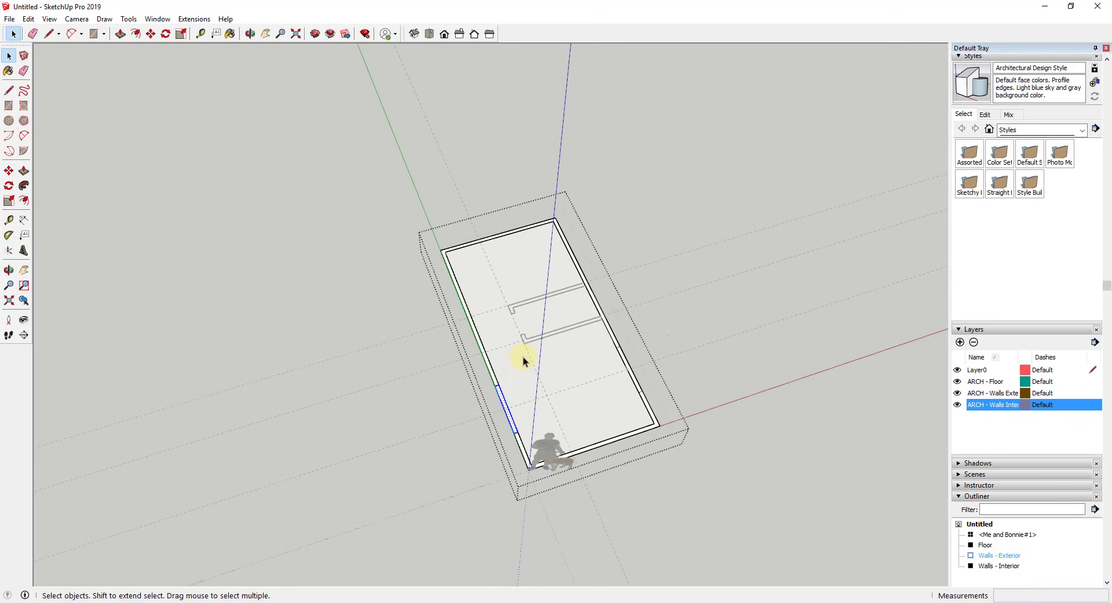
pyautogui.moveTo(523, 371)
pyautogui.mouseDown(button='middle')
pyautogui.moveTo(548, 395)
pyautogui.moveTo(509, 373)
pyautogui.mouseUp(button='middle')
pyautogui.scroll(5, 522, 200)
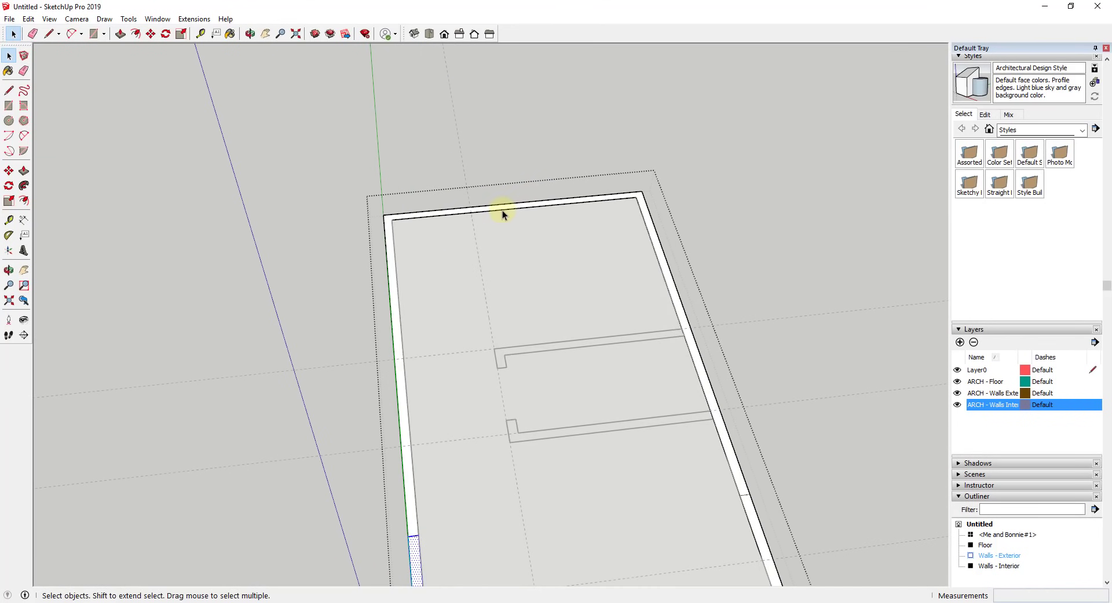
pyautogui.press('l')
pyautogui.click(527, 204)
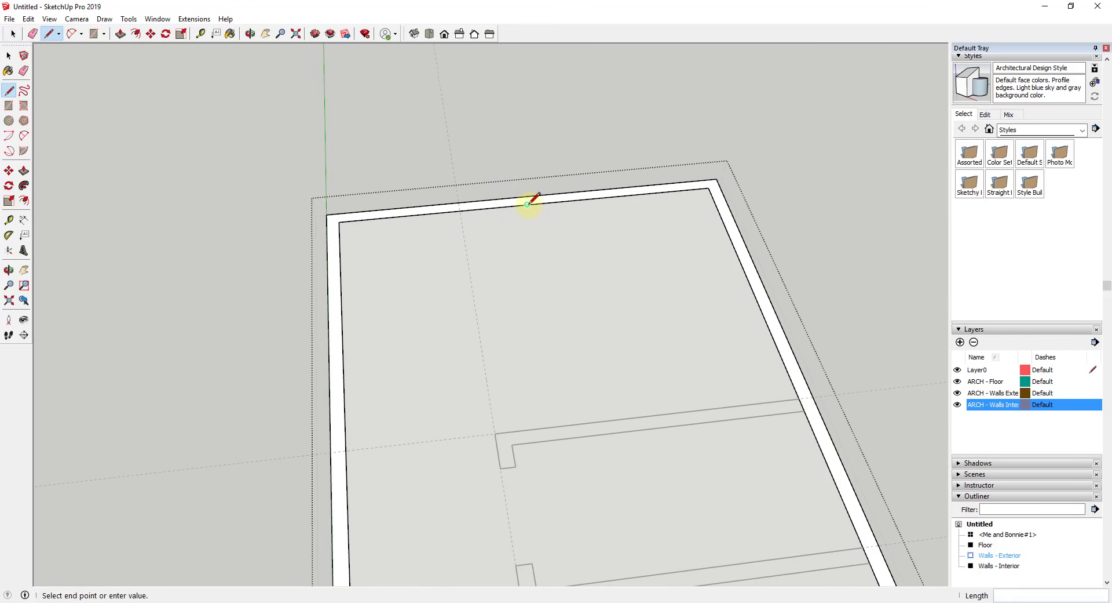
pyautogui.click(605, 198)
pyautogui.click(605, 197)
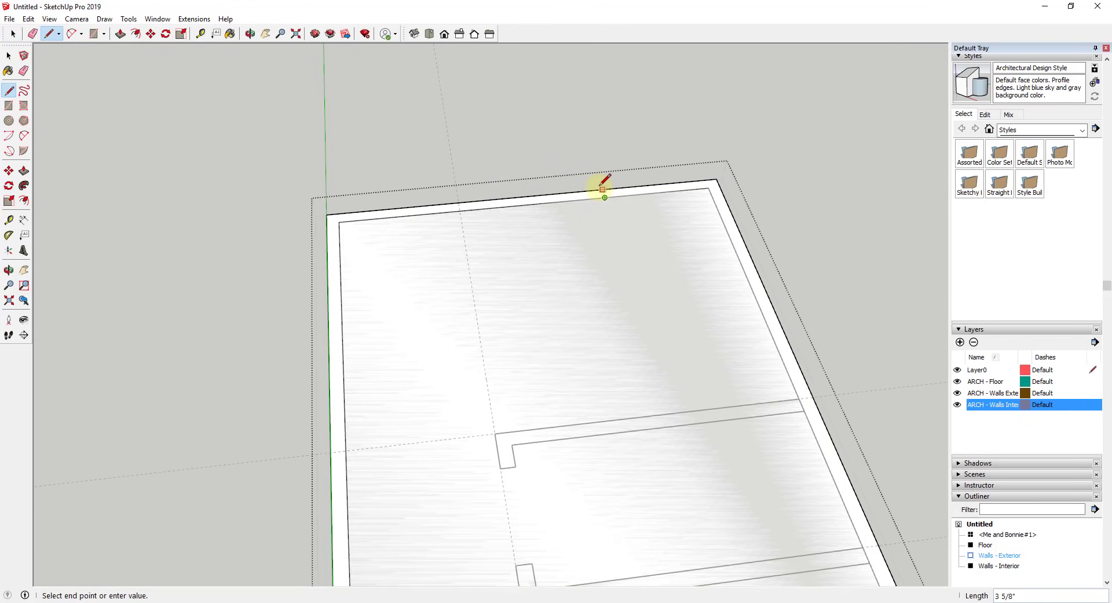
pyautogui.click(604, 189)
# Draw a 4' line back along the rear wall's outer edge and a line across the wall to complete the opening section.
pyautogui.click(603, 189)
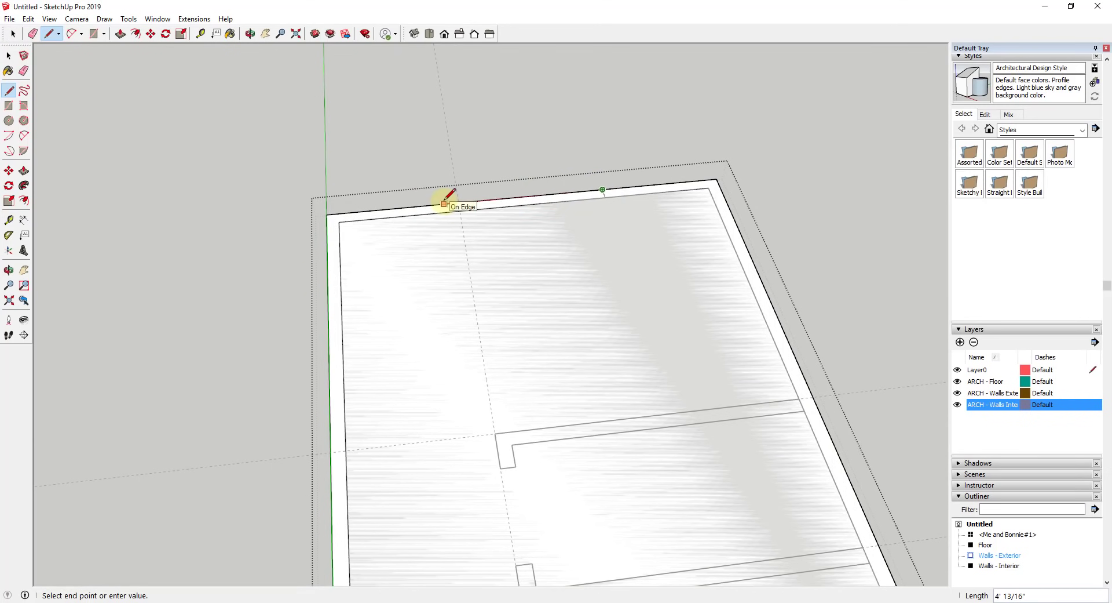
pyautogui.write("4'")
pyautogui.press('Return')
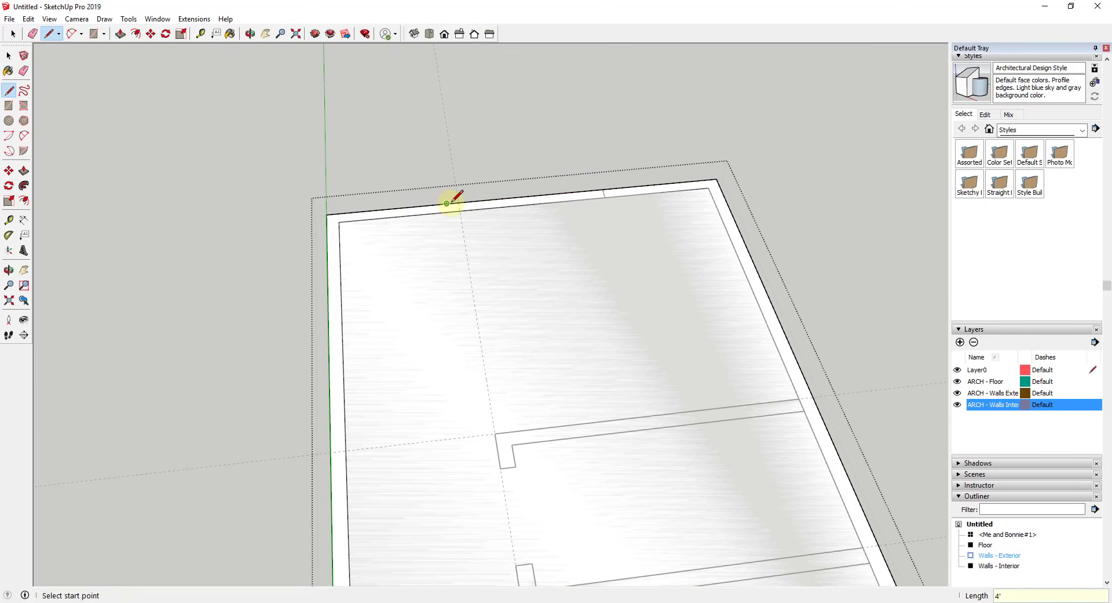
pyautogui.click(447, 203)
pyautogui.press('space')
# Draw a line along the inner edge from the interior wall to the rear corner and a line across the exterior wall at its midpoint.
pyautogui.moveTo(559, 245); pyautogui.dragTo(663, 249, button='middle')
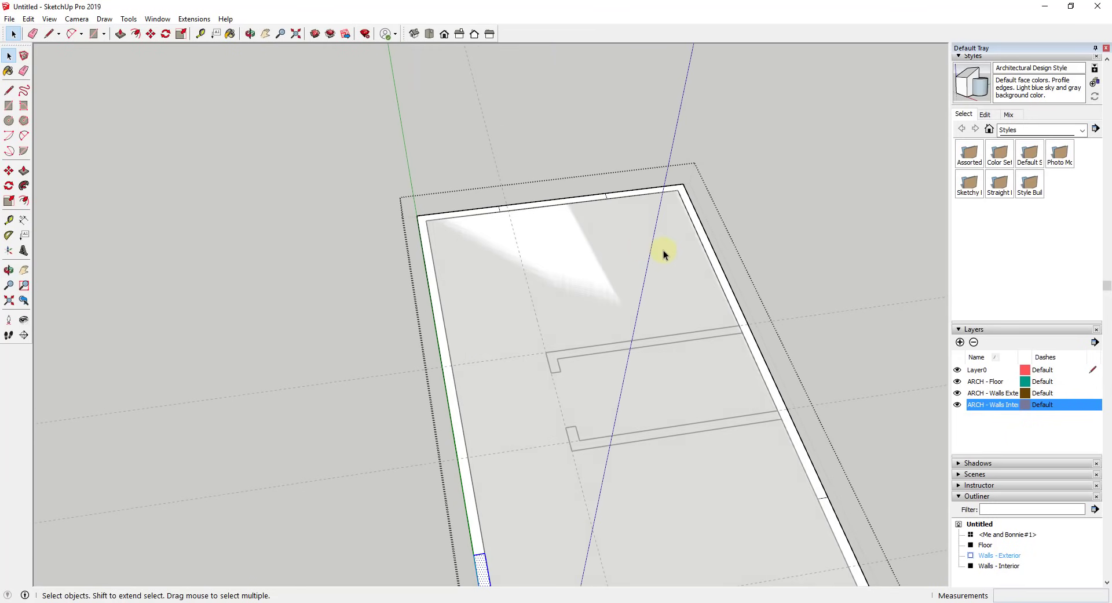
pyautogui.press('l')
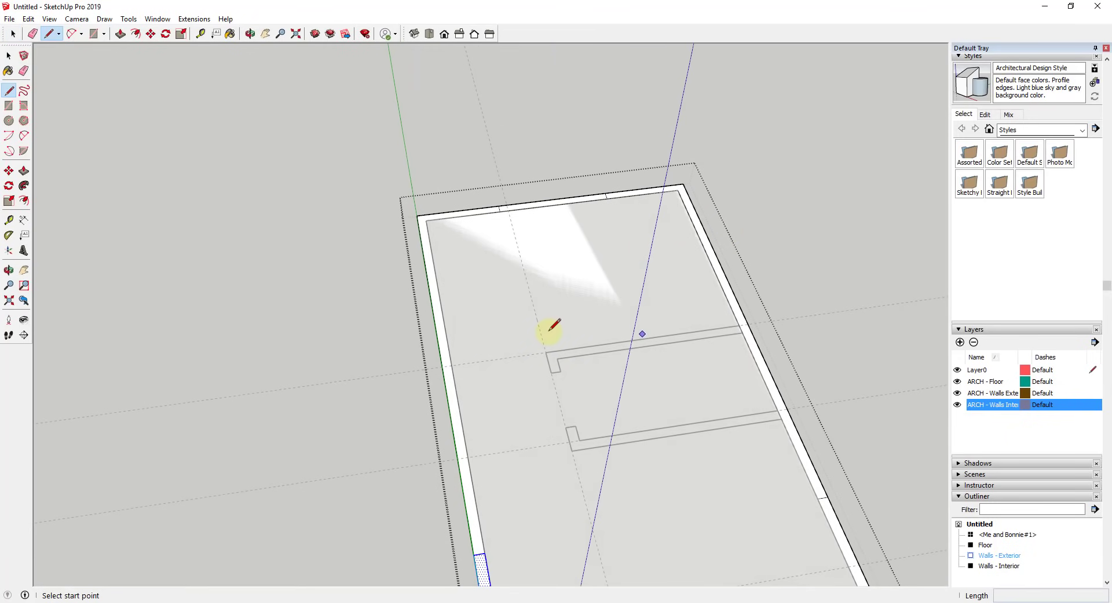
pyautogui.click(740, 324)
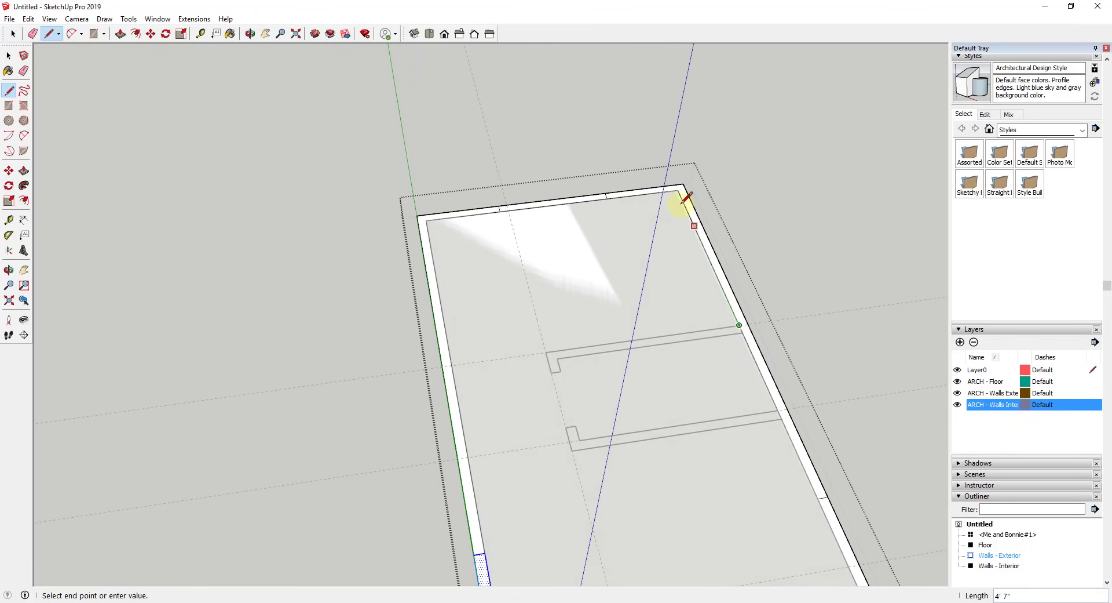
pyautogui.click(680, 187)
pyautogui.click(711, 255)
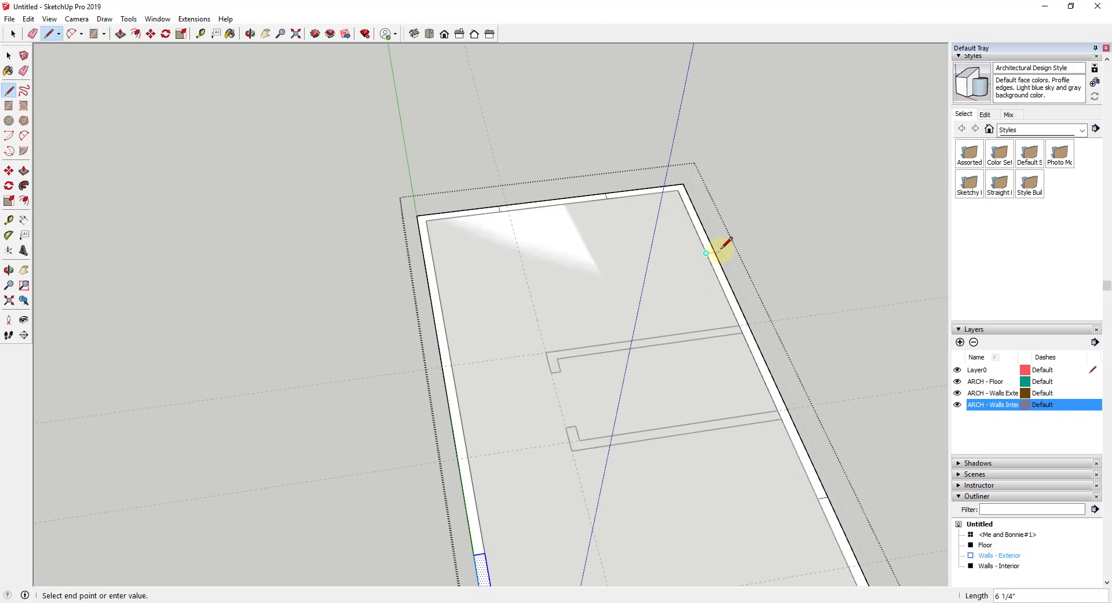
pyautogui.press('Escape')
# Draw a 12" line from that midpoint along the inner edge toward the interior wall and a line across the wall at its end.
pyautogui.scroll(5, 719, 246)
pyautogui.click(699, 253)
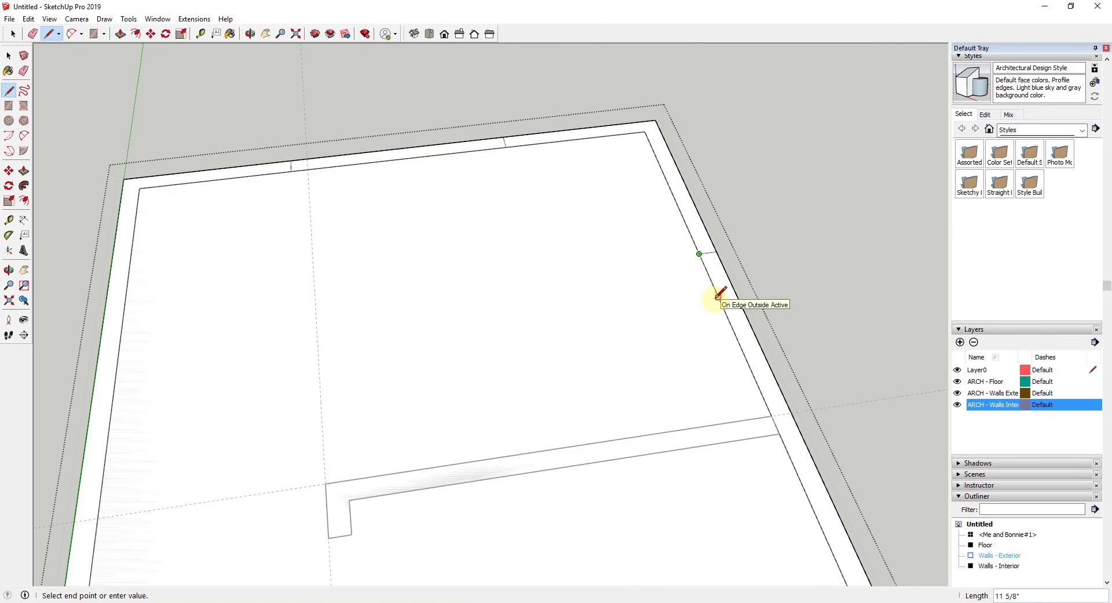
pyautogui.press('Return')
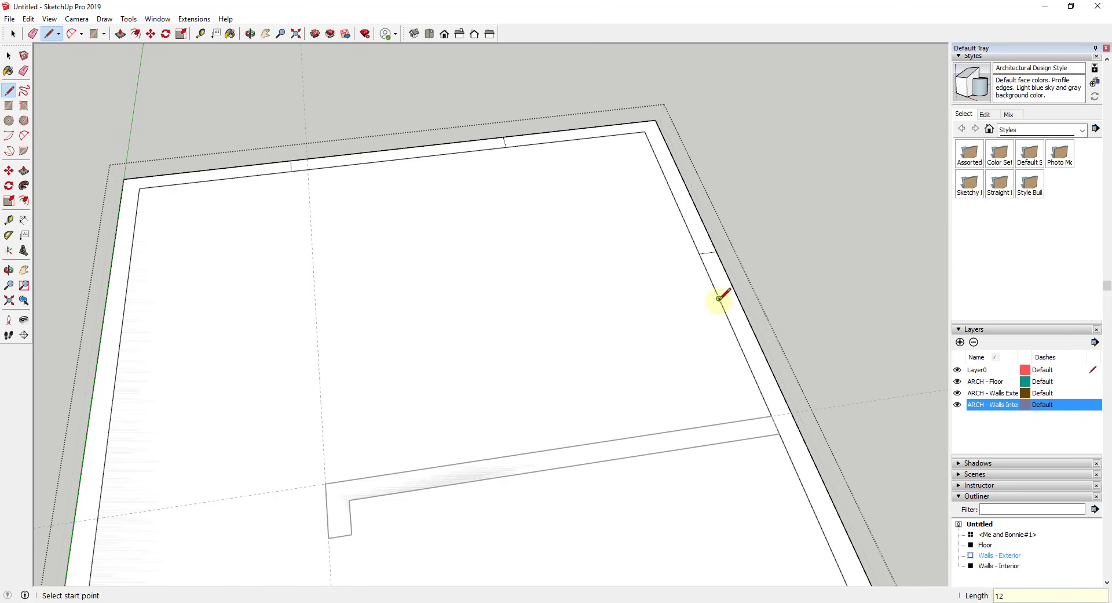
pyautogui.click(719, 298)
pyautogui.click(737, 296)
# Draw a 24" line back along the outer edge, add a line across the wall, and erase the middle dividing line.
pyautogui.click(737, 296)
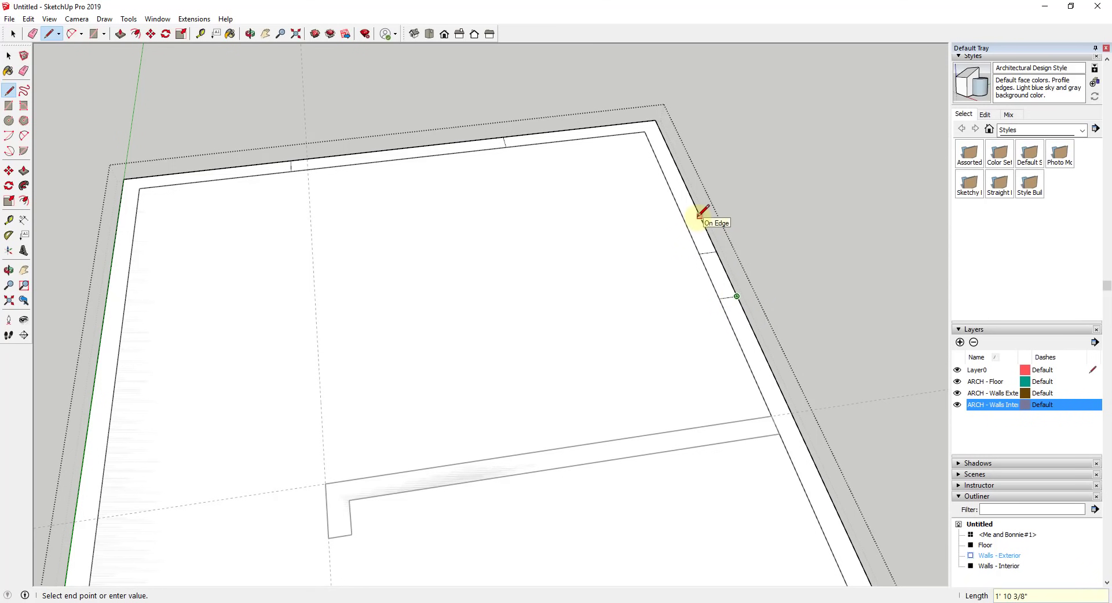
pyautogui.press('Escape')
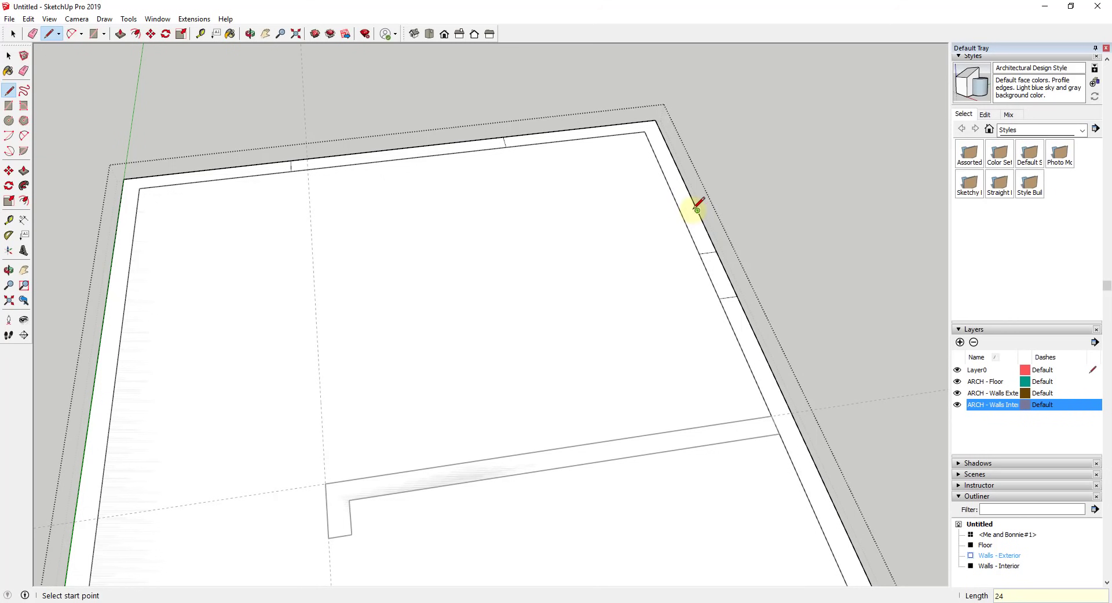
pyautogui.click(698, 209)
pyautogui.click(681, 212)
pyautogui.press('e')
pyautogui.press('space')
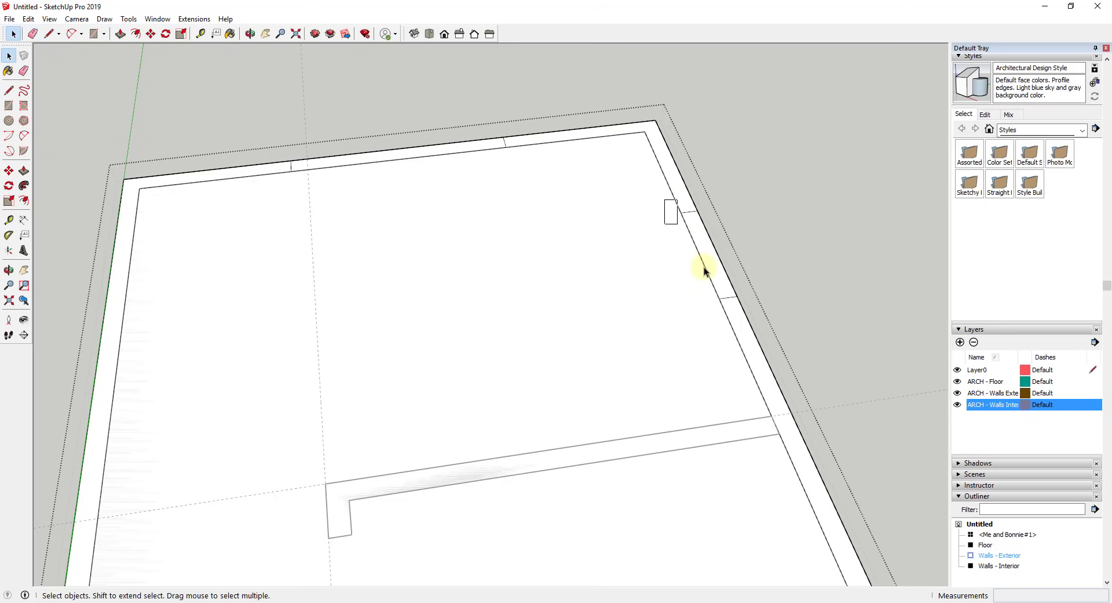
# Copy the 24" window section straight across onto the opposite long exterior wall.
pyautogui.click(704, 267)
pyautogui.scroll(-5, 733, 287)
pyautogui.press('m')
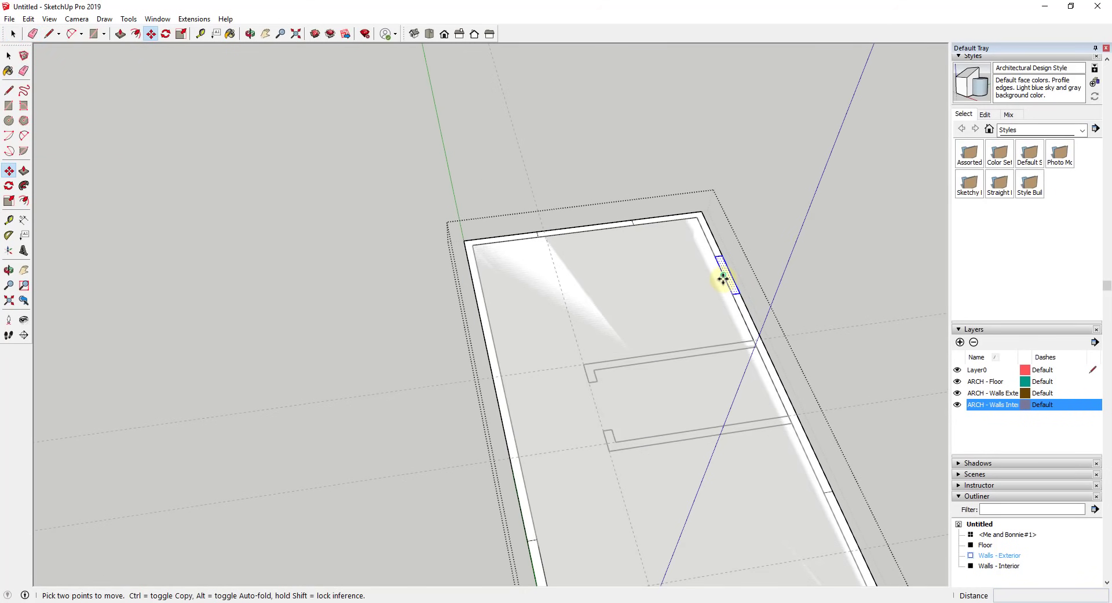
pyautogui.click(724, 277)
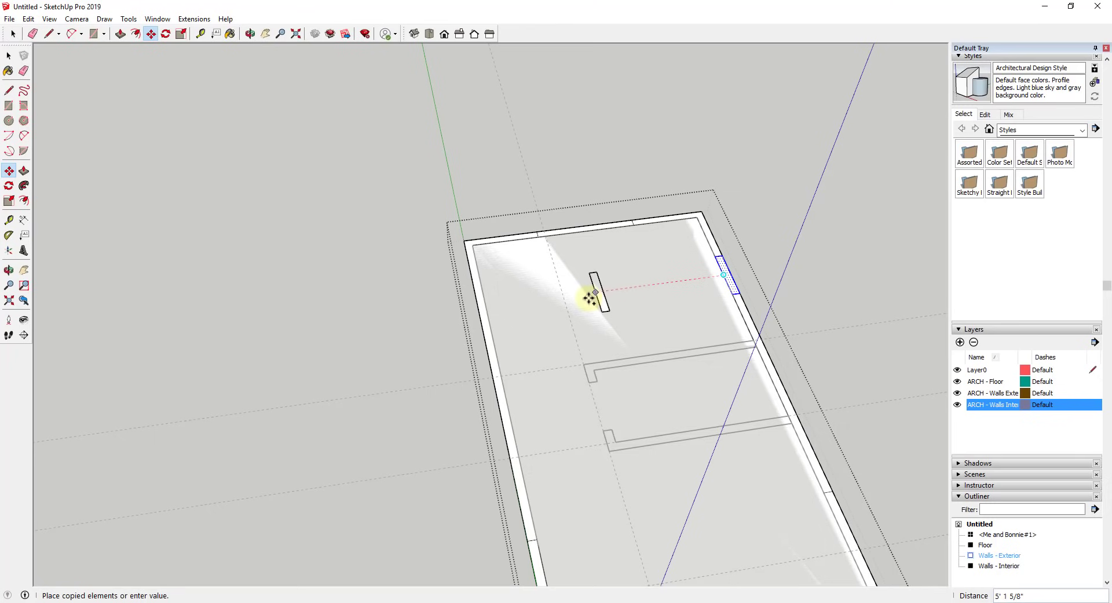
pyautogui.click(476, 309)
# Delete the face filling the area inside the exterior walls, leaving only the wall outline.
pyautogui.press('space')
pyautogui.click(568, 311)
pyautogui.moveTo(635, 224); pyautogui.dragTo(737, 364, button='middle')
pyautogui.scroll(-4, 648, 258)
pyautogui.scroll(4, 783, 342)
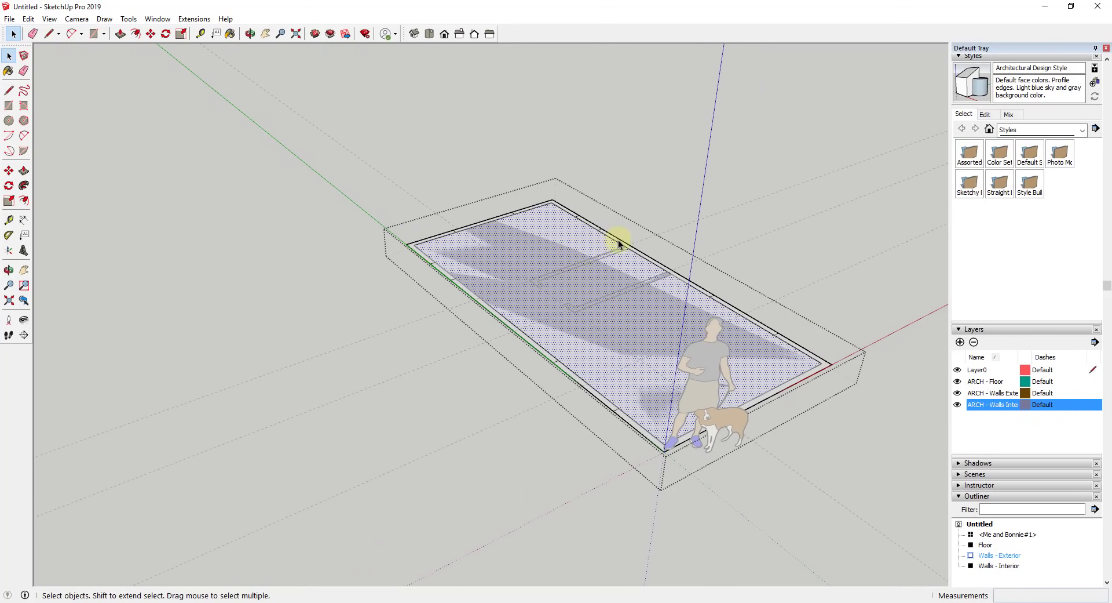
pyautogui.scroll(3, 585, 224)
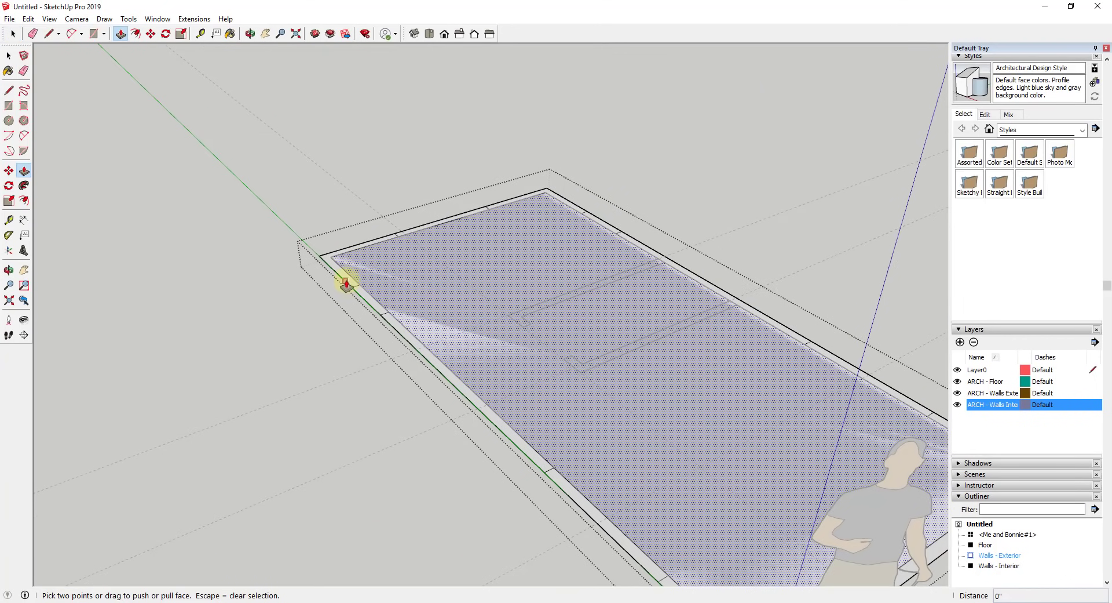
pyautogui.scroll(-5, 575, 288)
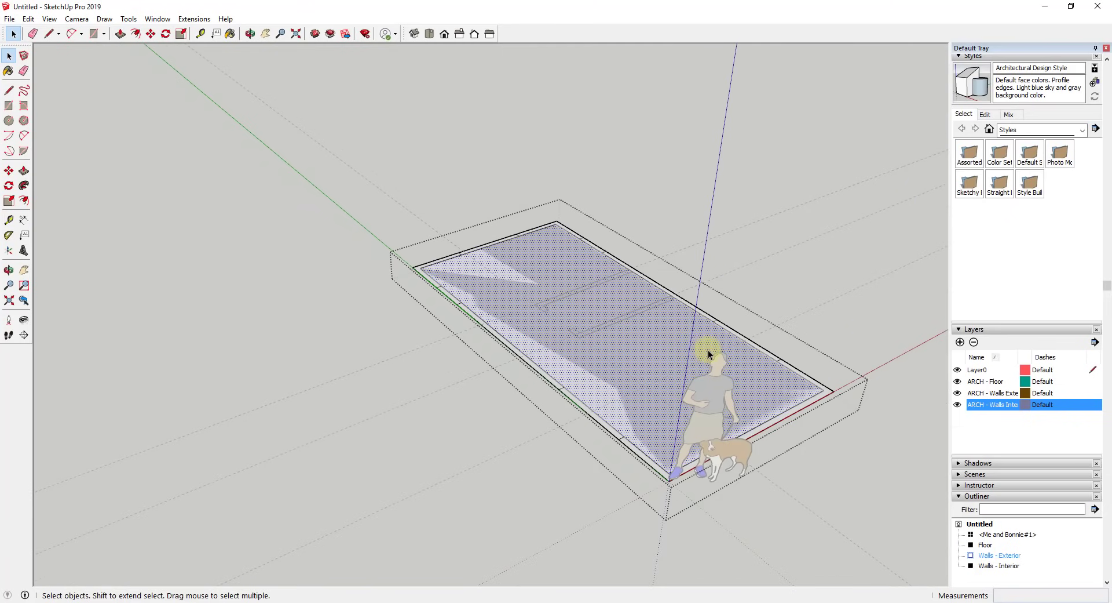
pyautogui.scroll(3, 813, 390)
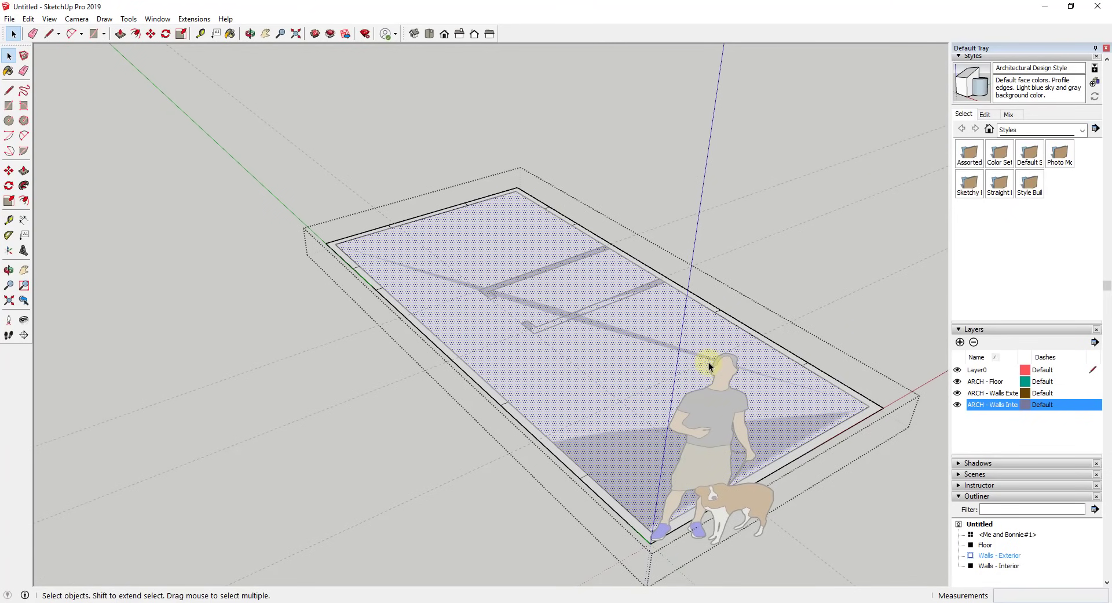
pyautogui.hotkey('ctrl', 't')
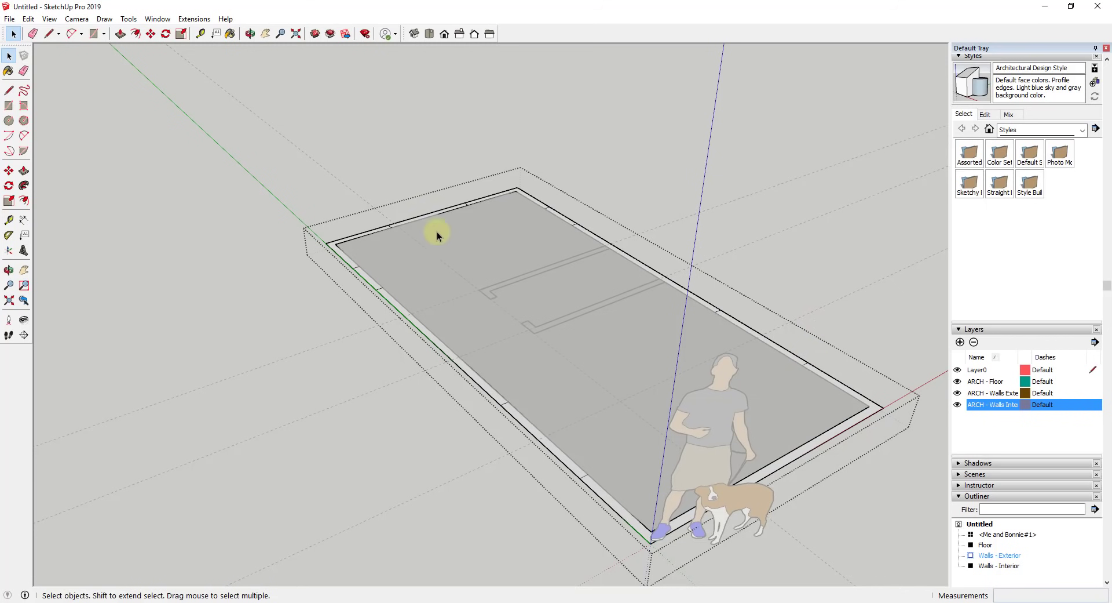
# Extrude the rear corner section of the exterior walls beside the green axis up 8'.
pyautogui.scroll(3, 334, 250)
pyautogui.press('p')
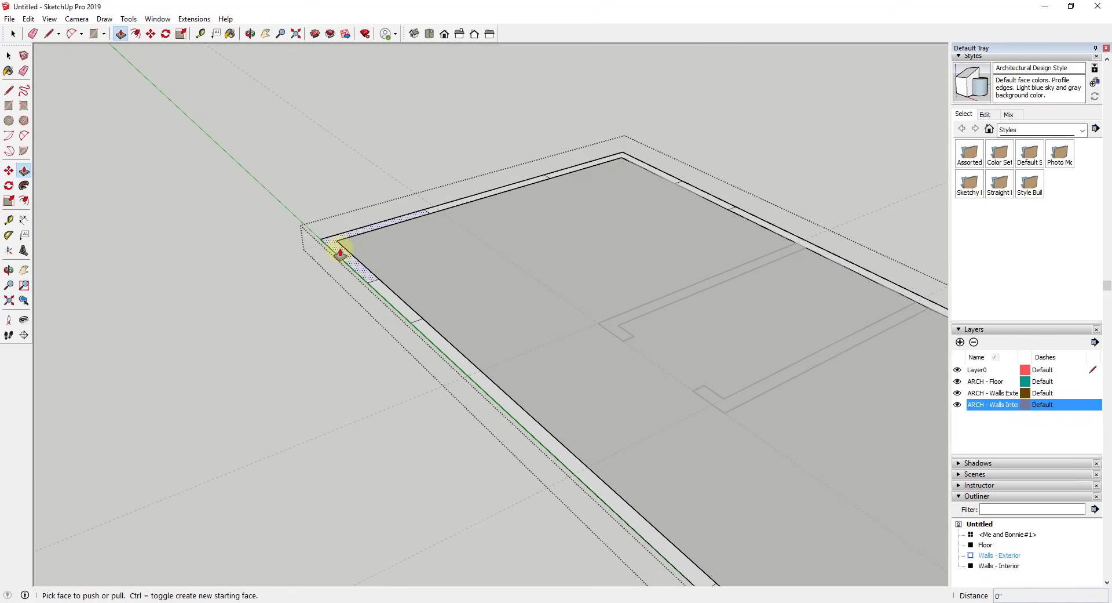
pyautogui.moveTo(330, 249); pyautogui.dragTo(315, 87)
pyautogui.scroll(-3, 273, 123)
pyautogui.scroll(-2, 316, 87)
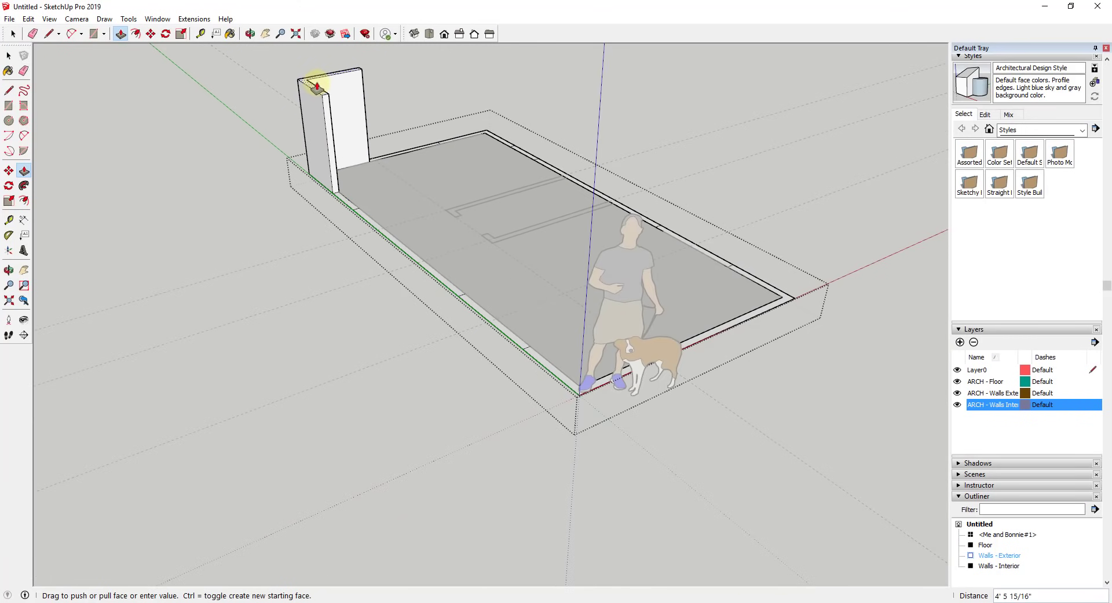
pyautogui.keyDown('shift'); pyautogui.moveTo(317, 87); pyautogui.dragTo(253, 282, button='middle'); pyautogui.keyUp('shift')
pyautogui.write("8'")
pyautogui.press('Return')
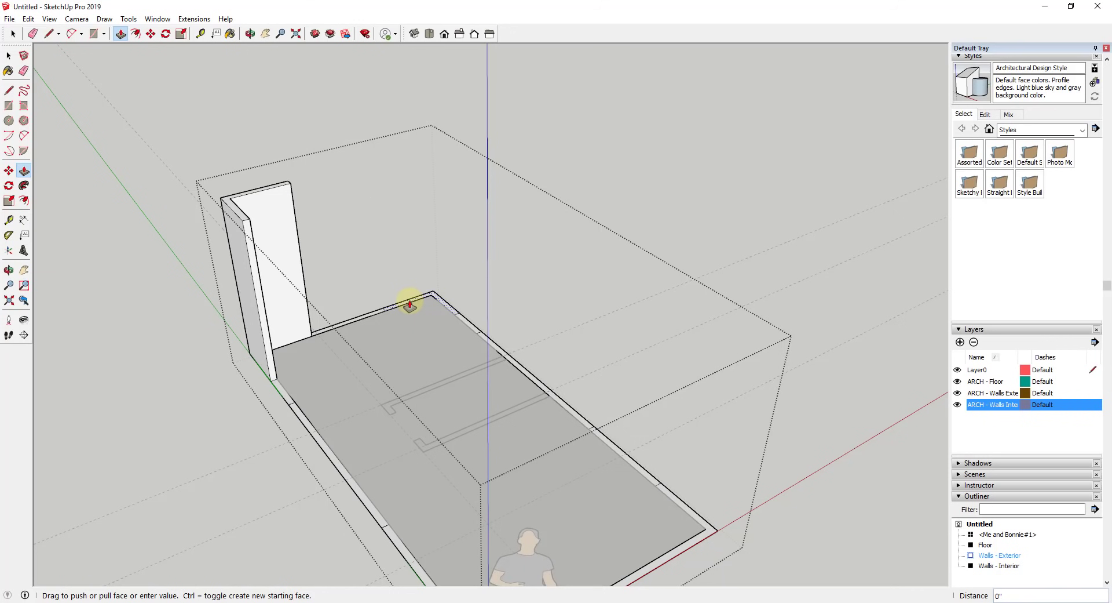
# Repeat the 8' extrusion on the remaining exterior wall sections, leaving the marked openings flat.
pyautogui.doubleClick(410, 304)
pyautogui.doubleClick(495, 351)
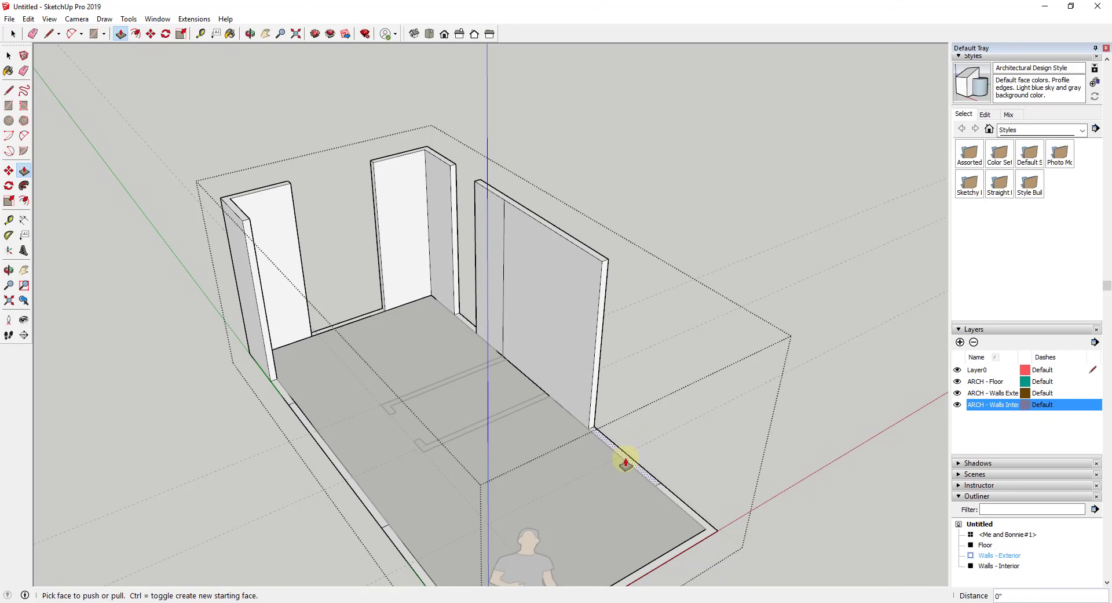
pyautogui.doubleClick(666, 497)
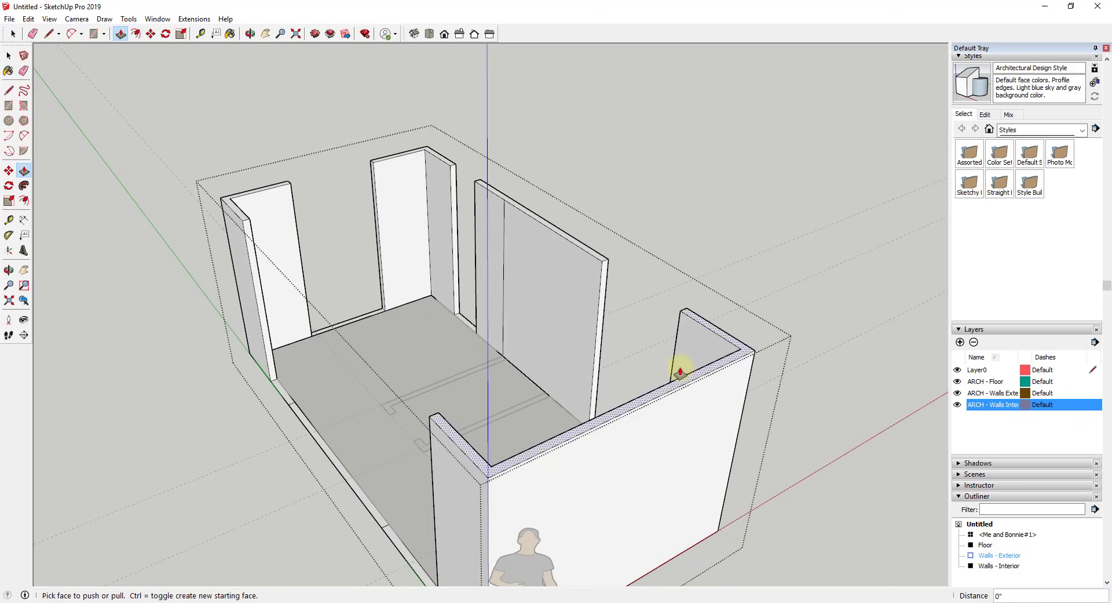
pyautogui.doubleClick(351, 466)
# Erase the stray vertical edge on the inner face of the far long exterior wall.
pyautogui.moveTo(341, 443); pyautogui.dragTo(489, 343, button='middle')
pyautogui.moveTo(407, 365); pyautogui.dragTo(473, 344, button='middle')
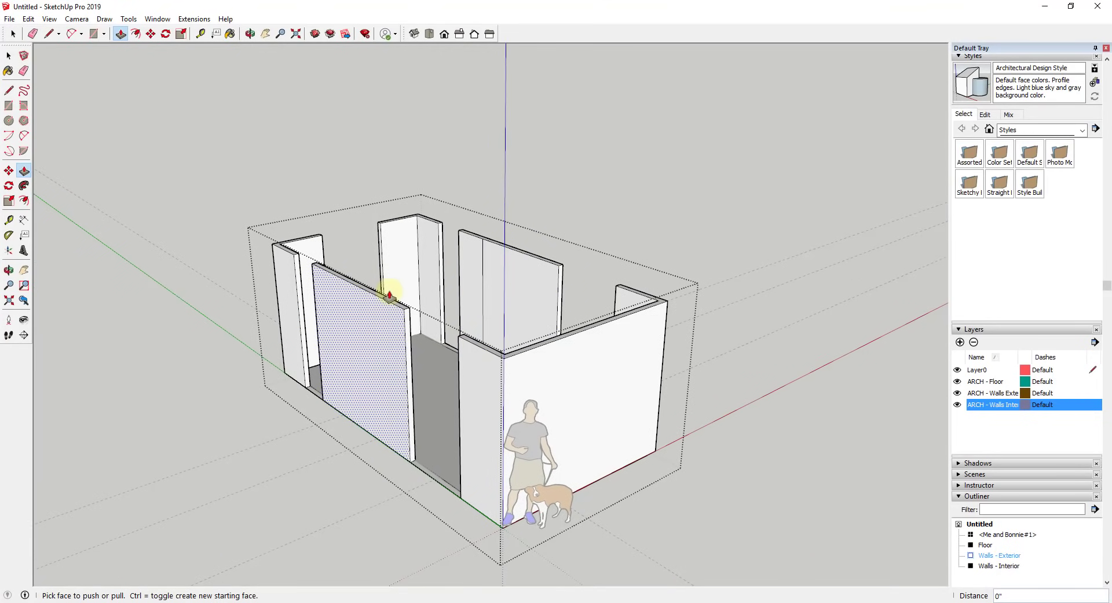
pyautogui.moveTo(389, 296)
pyautogui.mouseDown(button='middle')
pyautogui.moveTo(390, 341)
pyautogui.moveTo(460, 347)
pyautogui.mouseUp(button='middle')
pyautogui.press('e')
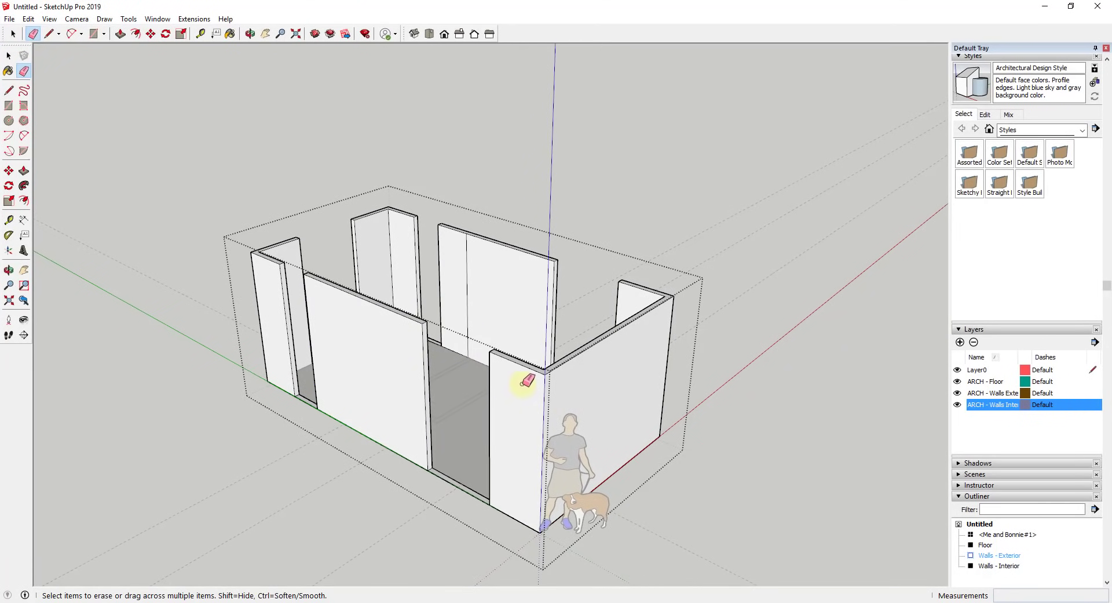
pyautogui.press('space')
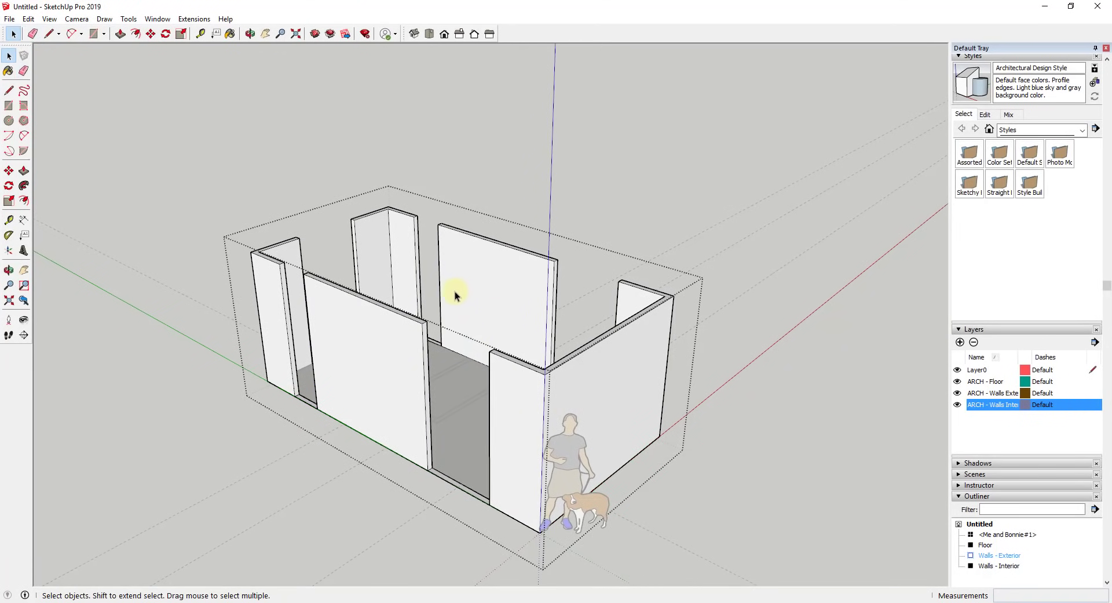
# Place a horizontal guide 3'6" above the bottom edge of the long exterior wall along the green axis.
pyautogui.moveTo(586, 312); pyautogui.dragTo(616, 376, button='middle')
pyautogui.scroll(-2, 559, 334)
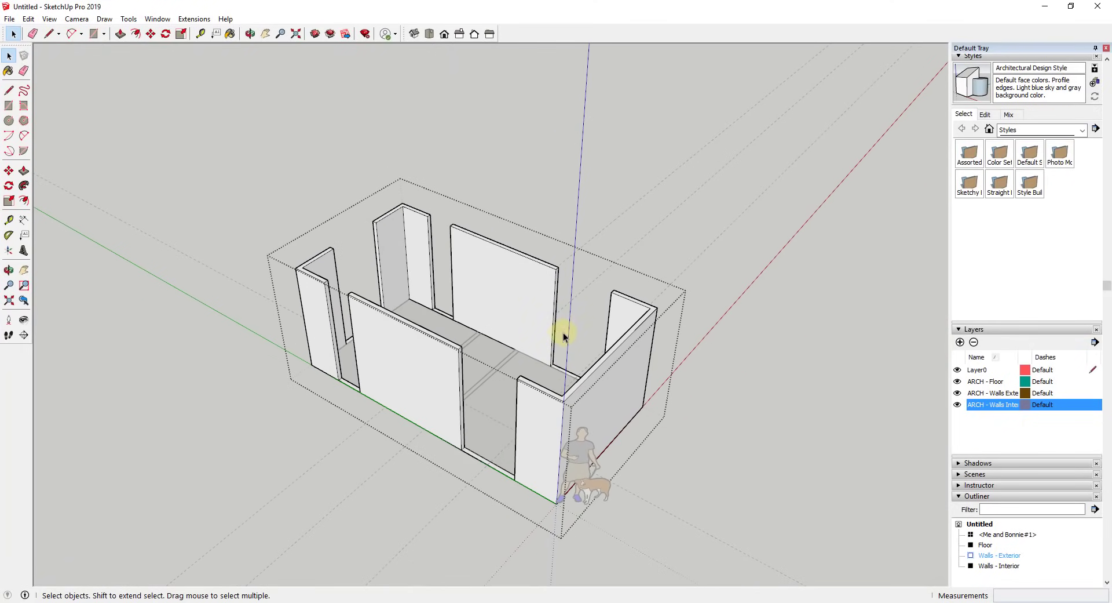
pyautogui.moveTo(552, 326); pyautogui.dragTo(506, 404, button='middle')
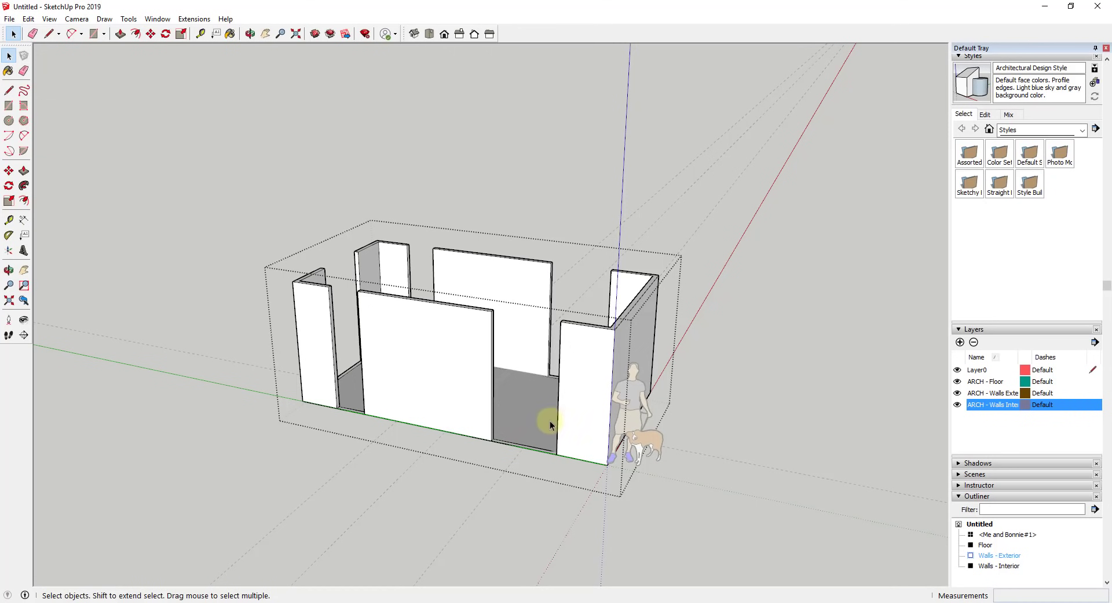
pyautogui.moveTo(565, 457); pyautogui.dragTo(492, 434, button='middle')
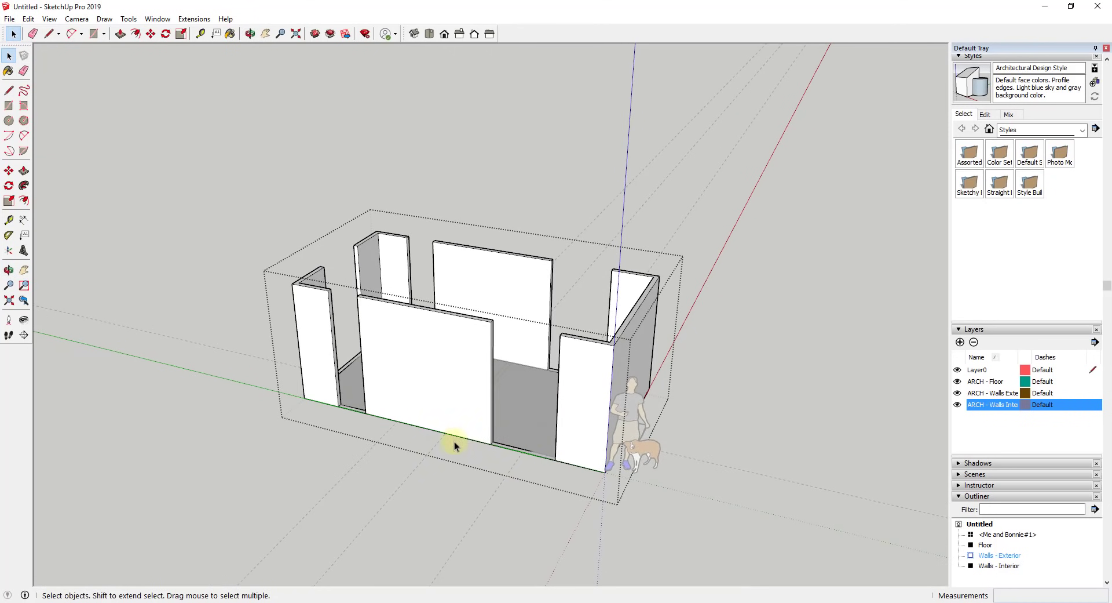
pyautogui.click(202, 35)
pyautogui.click(580, 465)
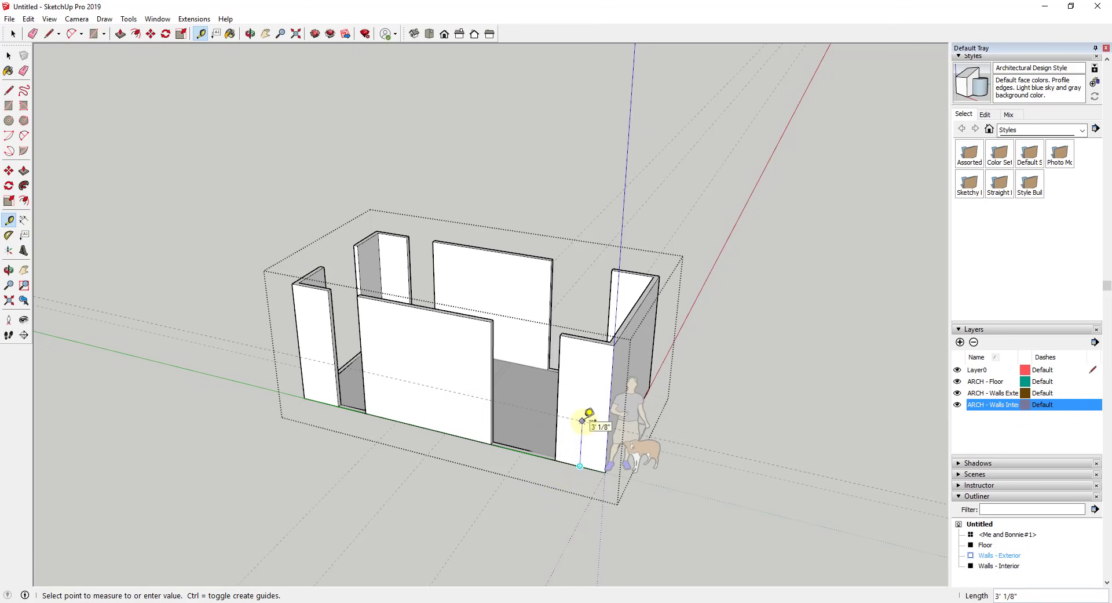
pyautogui.write("3'6")
pyautogui.press('Return')
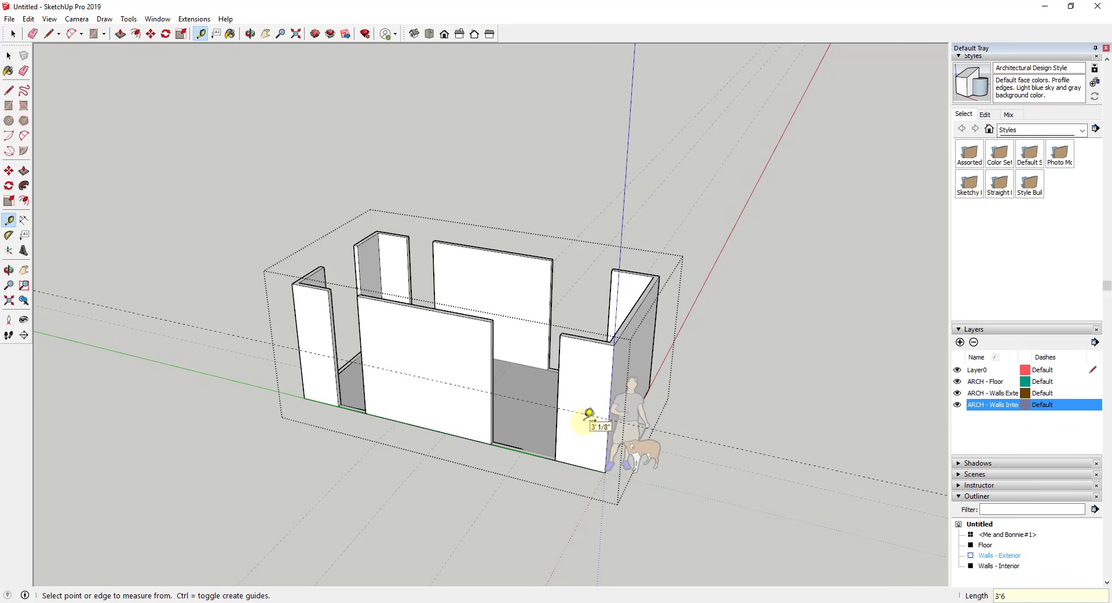
# Place a second parallel guide above the 3'6" guide to mark the window head height.
pyautogui.click(583, 412)
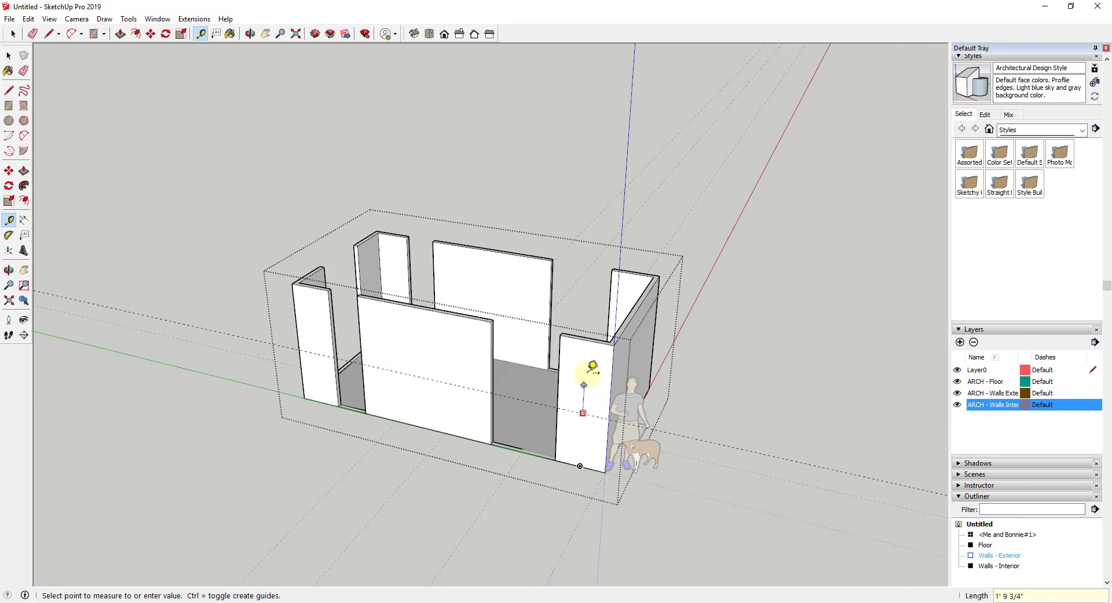
pyautogui.press('space')
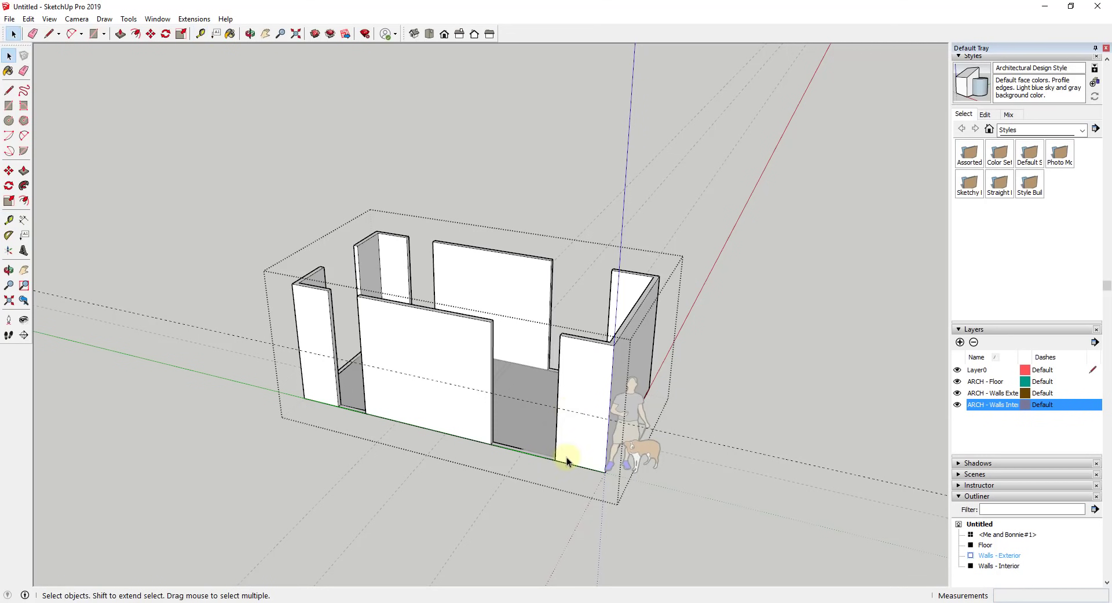
pyautogui.press('t')
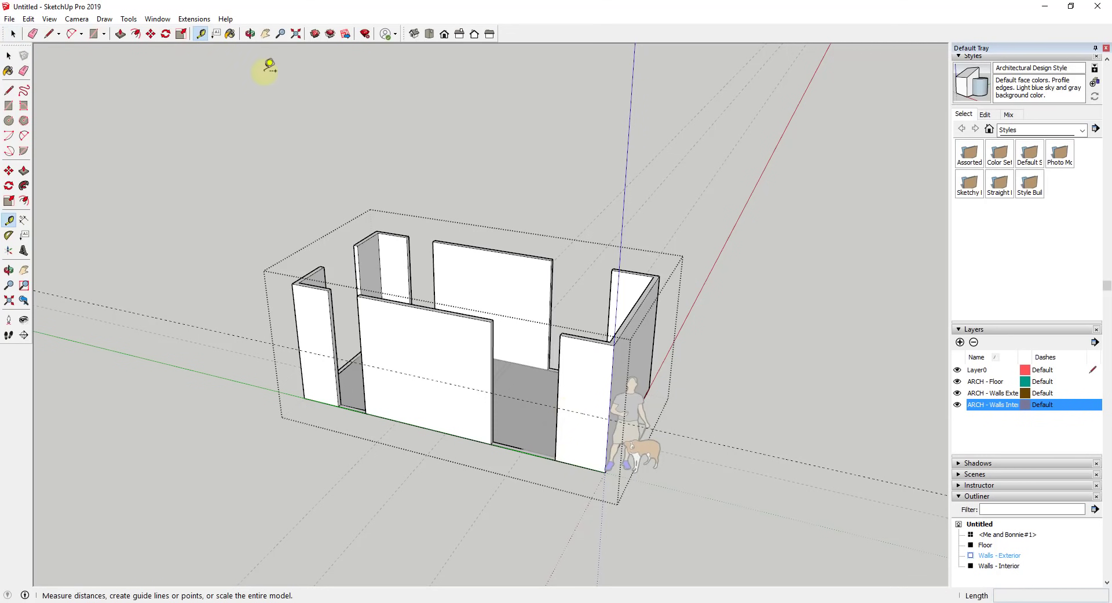
pyautogui.click(522, 399)
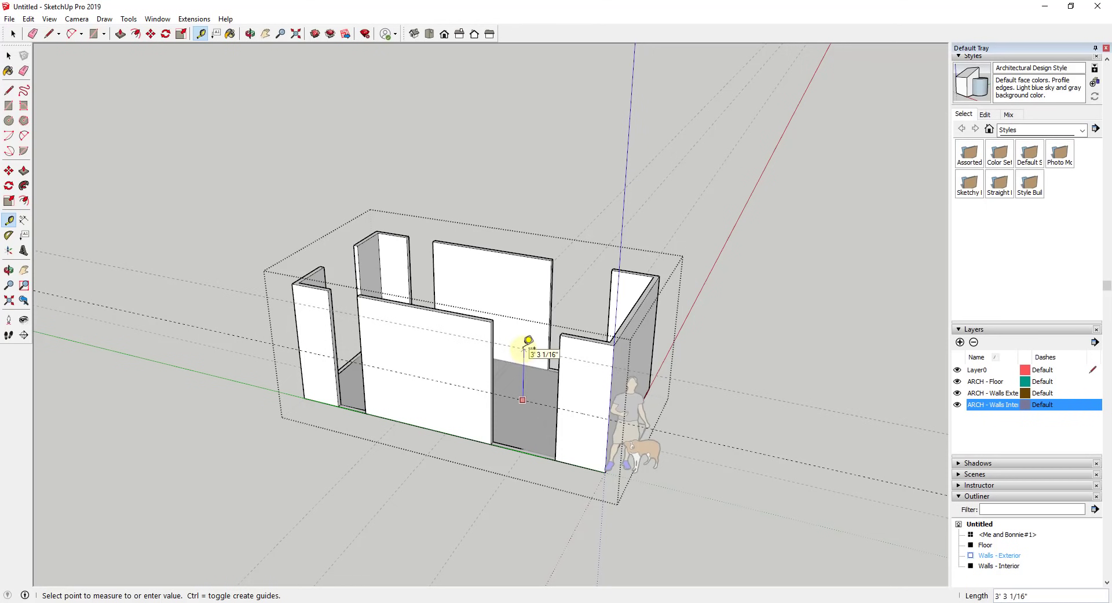
pyautogui.click(527, 340)
# Extrude the base of the front opening in the long exterior wall up to the lower guide at 3'6".
pyautogui.moveTo(566, 377); pyautogui.dragTo(539, 361, button='middle')
pyautogui.press('space')
pyautogui.moveTo(528, 459)
pyautogui.mouseDown(button='middle')
pyautogui.moveTo(524, 449)
pyautogui.moveTo(531, 470)
pyautogui.mouseUp(button='middle')
pyautogui.scroll(3, 519, 460)
pyautogui.press('p')
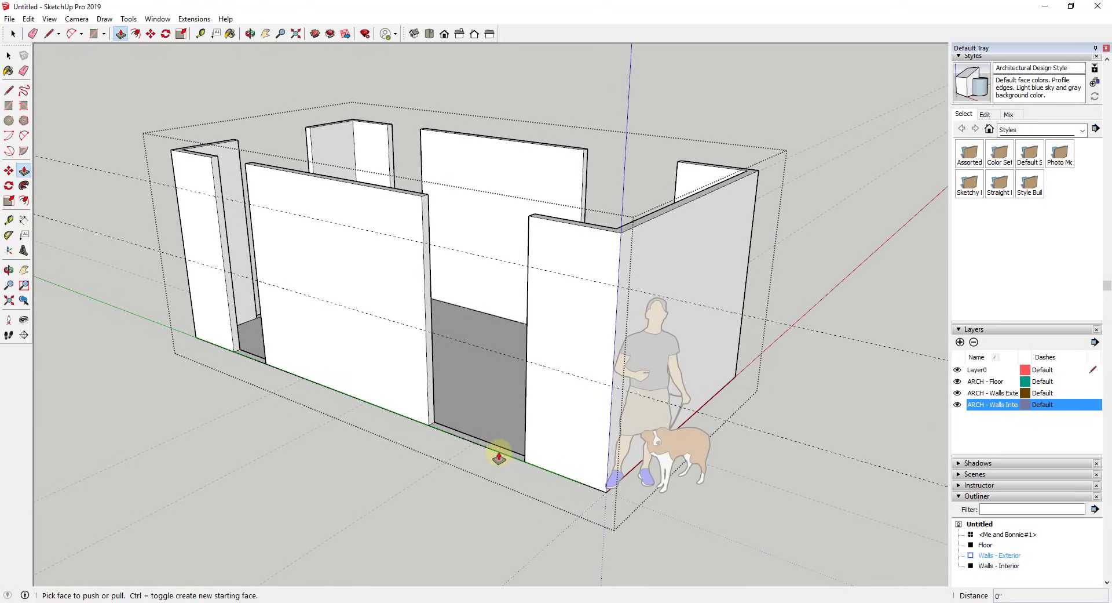
pyautogui.click(500, 457)
pyautogui.click(521, 370)
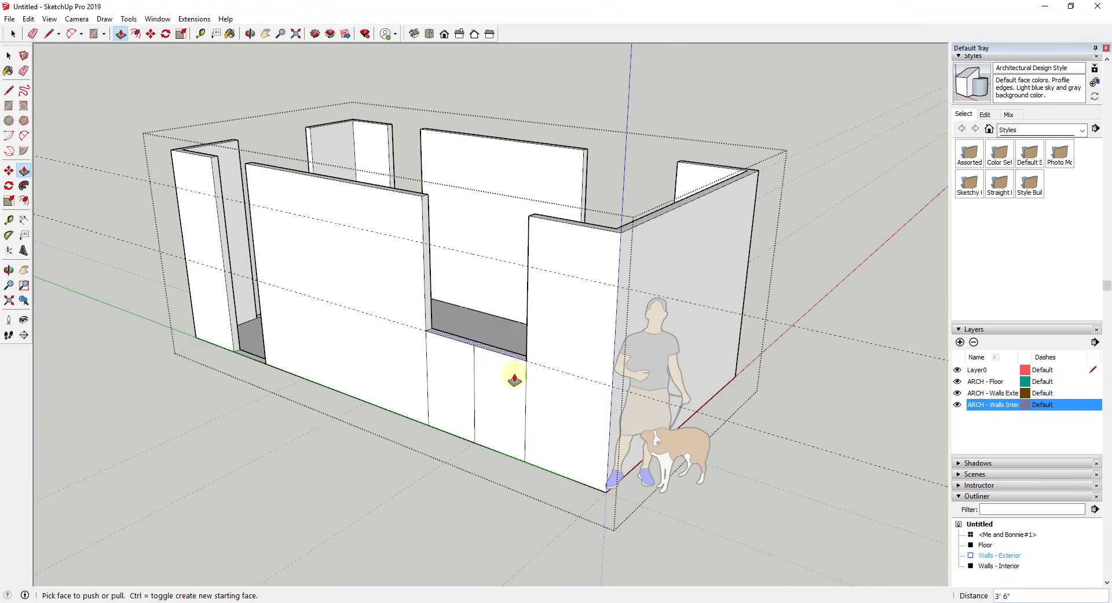
# Erase the middle seam below the front window sill, and copy the sill face straight up to the top of the wall.
pyautogui.press('e')
pyautogui.click(475, 366)
pyautogui.press('space')
pyautogui.scroll(2, 505, 371)
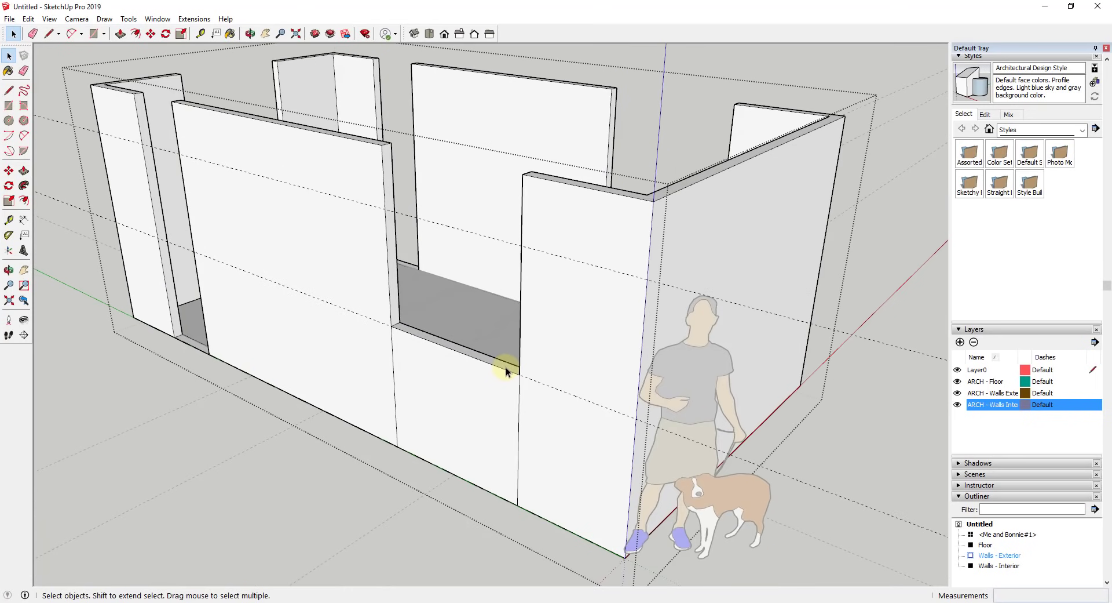
pyautogui.click(506, 368)
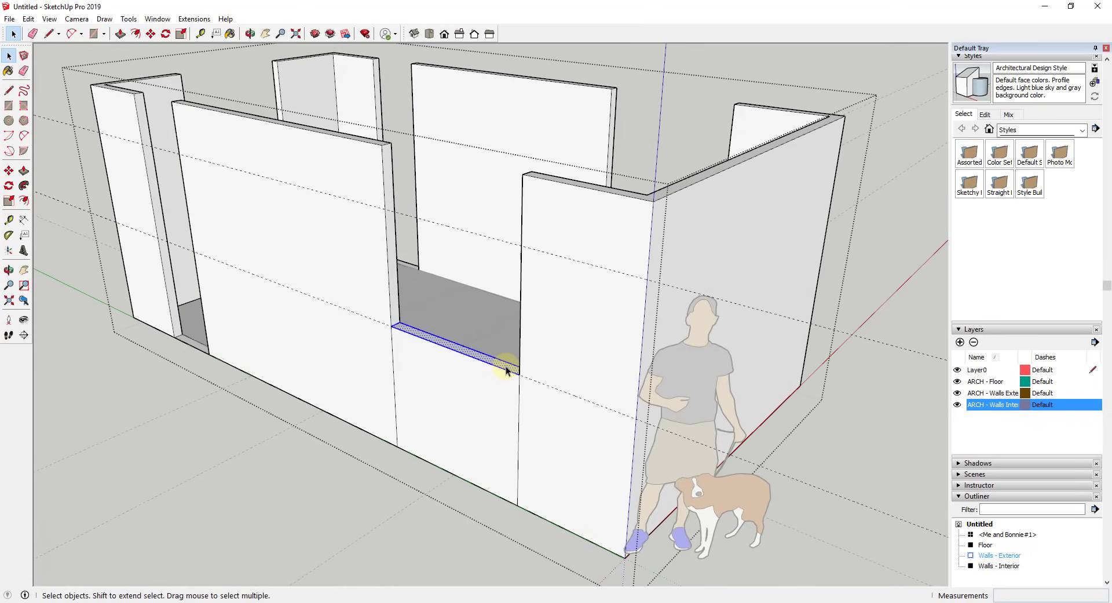
pyautogui.press('m')
pyautogui.click(391, 326)
pyautogui.press('ctrl')
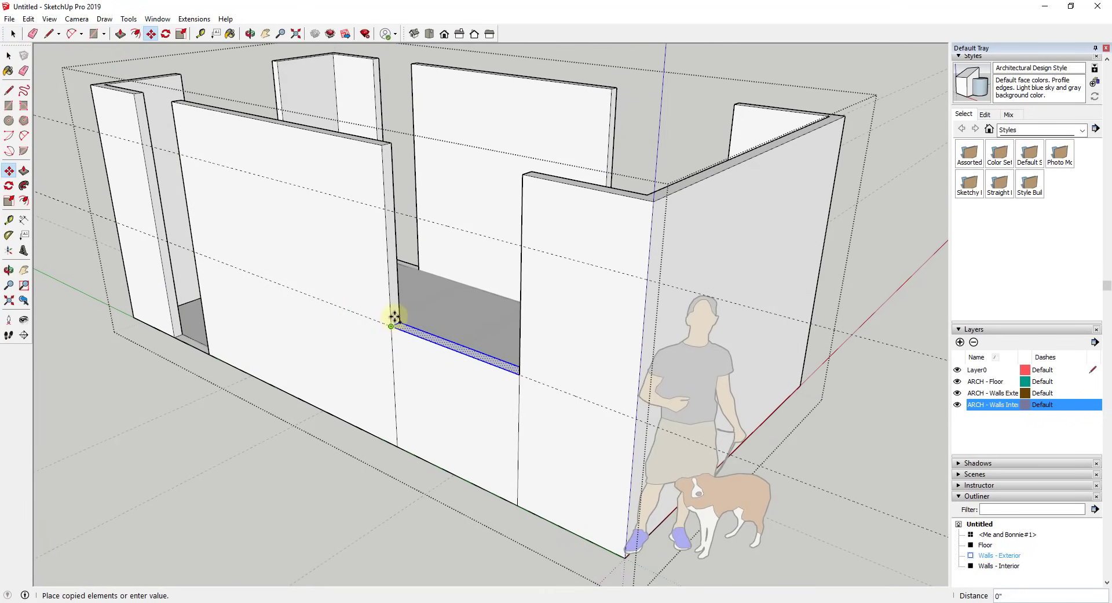
pyautogui.click(383, 149)
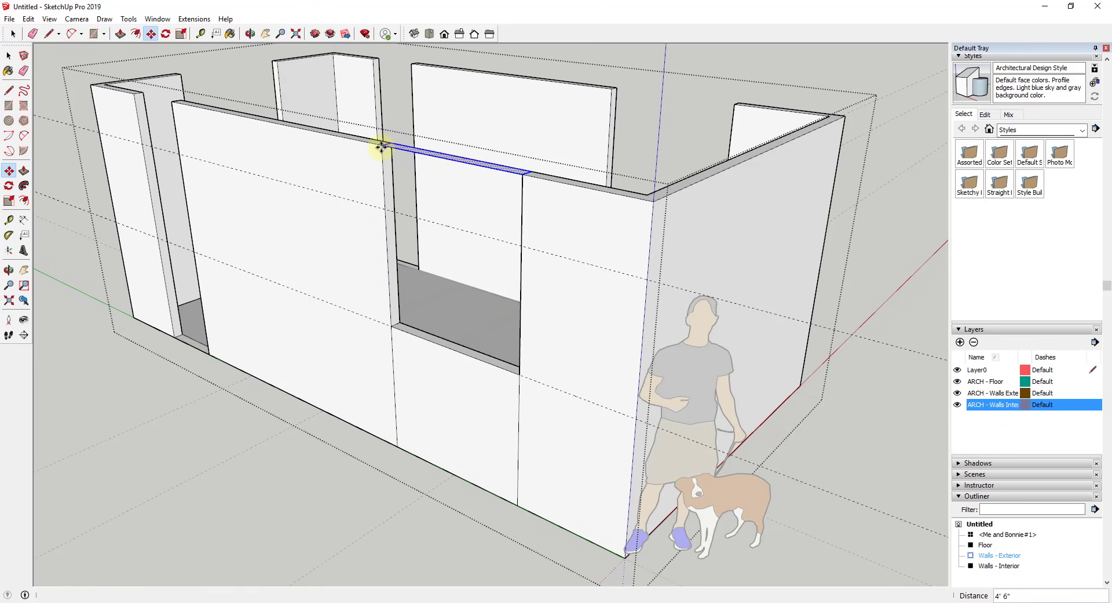
# Extrude the copied top face down 1'6" to the upper guide to form the header over the front window.
pyautogui.moveTo(380, 147); pyautogui.dragTo(489, 193, button='middle')
pyautogui.press('p')
pyautogui.click(479, 199)
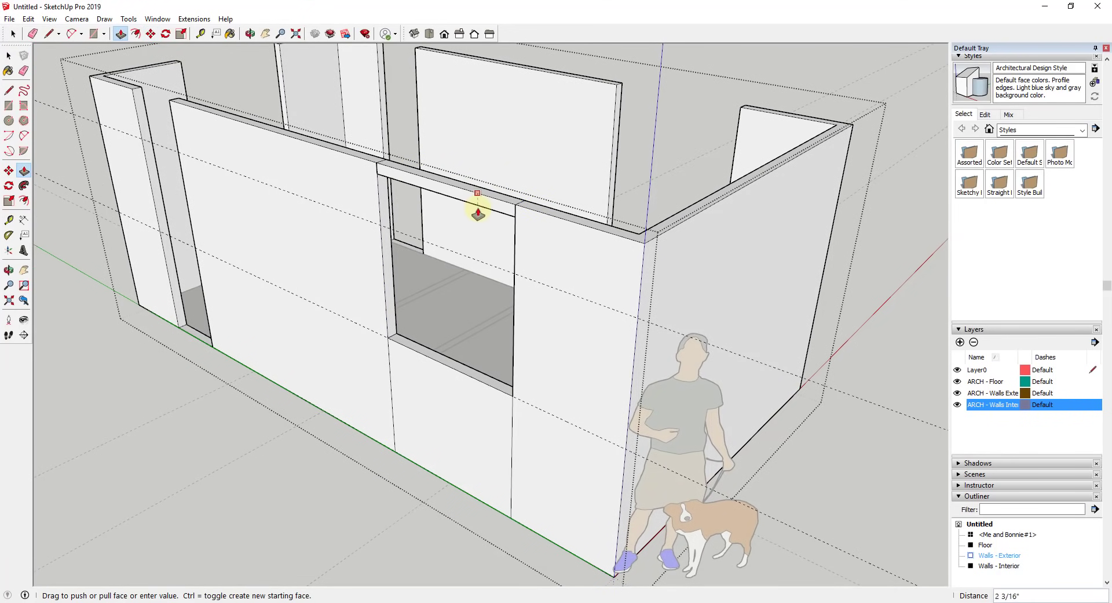
pyautogui.click(515, 281)
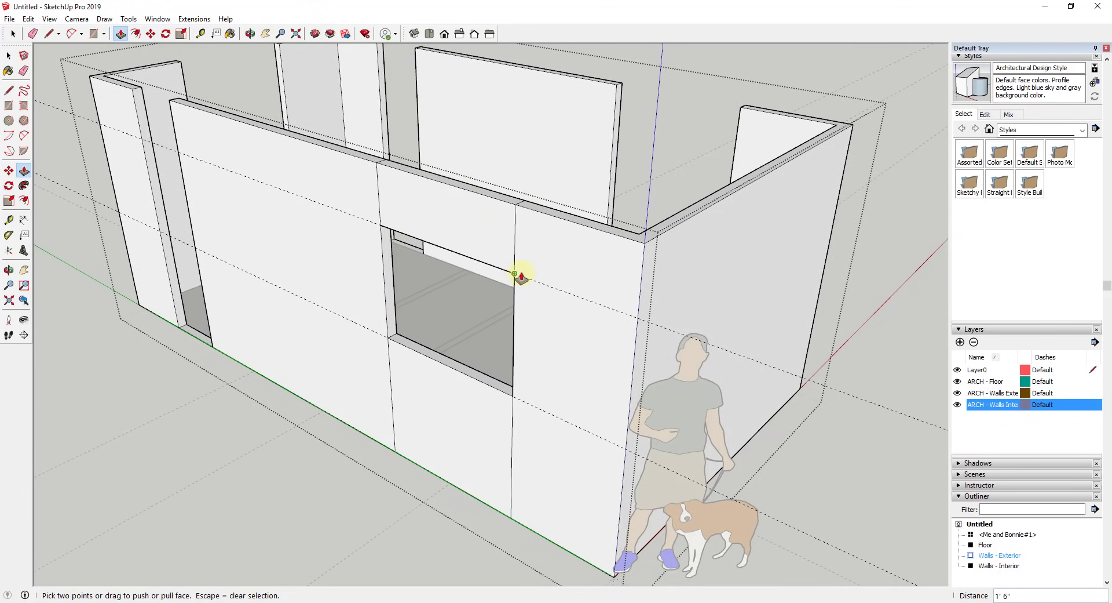
# Erase the leftover vertical edges around the front window on both the outer and inner faces of the long wall.
pyautogui.press('e')
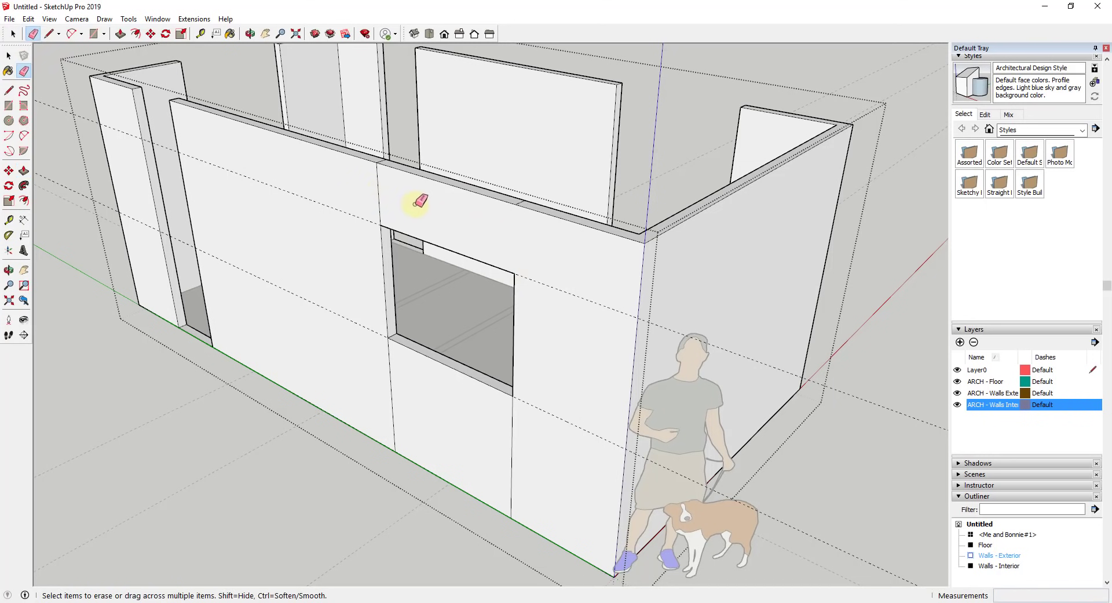
pyautogui.click(390, 386)
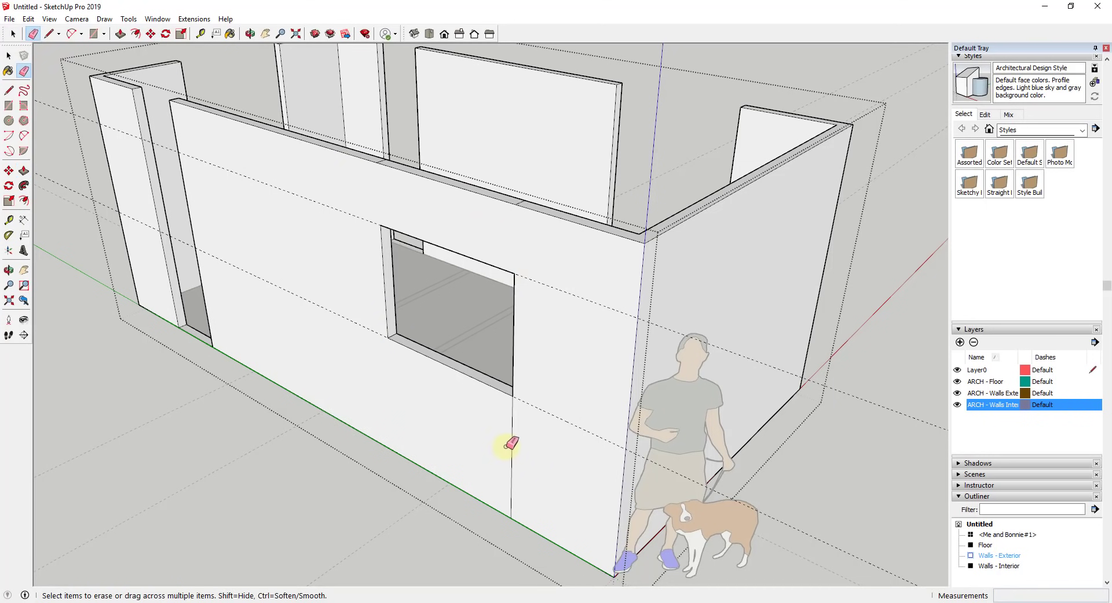
pyautogui.click(511, 444)
pyautogui.moveTo(559, 245); pyautogui.dragTo(456, 270, button='middle')
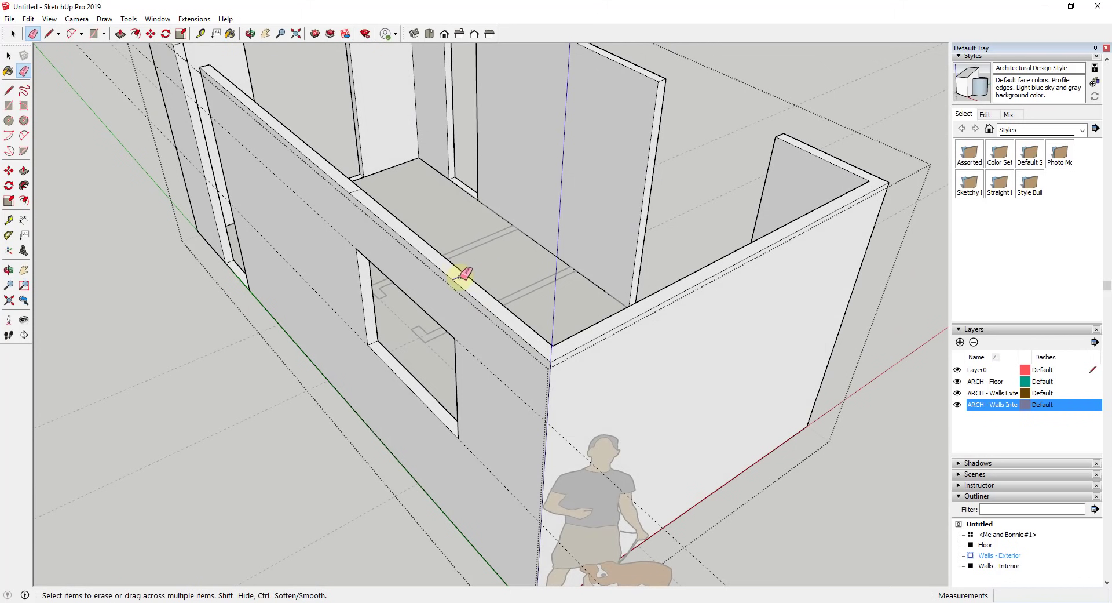
pyautogui.moveTo(360, 190)
pyautogui.mouseDown(button='middle')
pyautogui.moveTo(298, 272)
pyautogui.moveTo(218, 241)
pyautogui.mouseUp(button='middle')
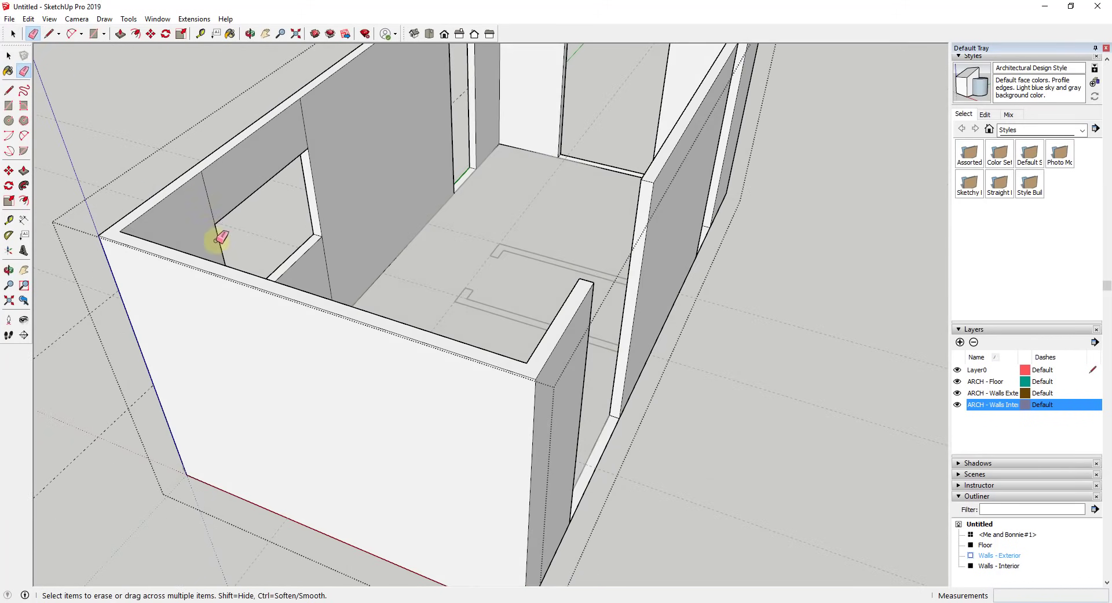
pyautogui.moveTo(405, 251); pyautogui.dragTo(241, 263, button='middle')
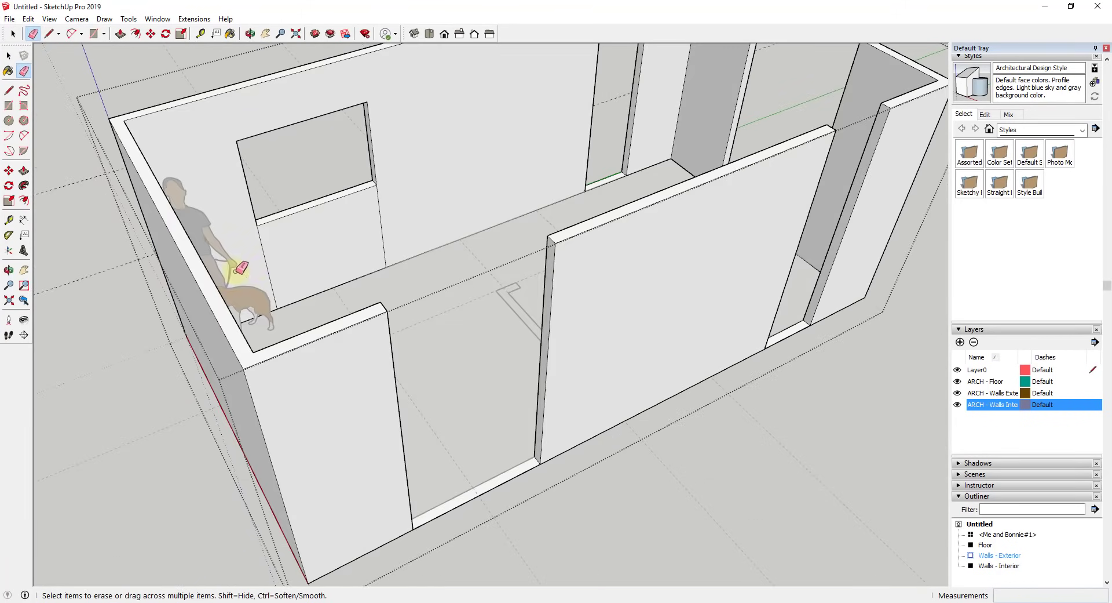
pyautogui.moveTo(335, 260)
pyautogui.mouseDown(button='middle')
pyautogui.moveTo(811, 231)
pyautogui.moveTo(547, 241)
pyautogui.moveTo(671, 232)
pyautogui.moveTo(626, 209)
pyautogui.mouseUp(button='middle')
# Extrude the base of the narrow opening in the same long wall up 3'6" and fill in its header down to the upper guide.
pyautogui.scroll(-6, 631, 234)
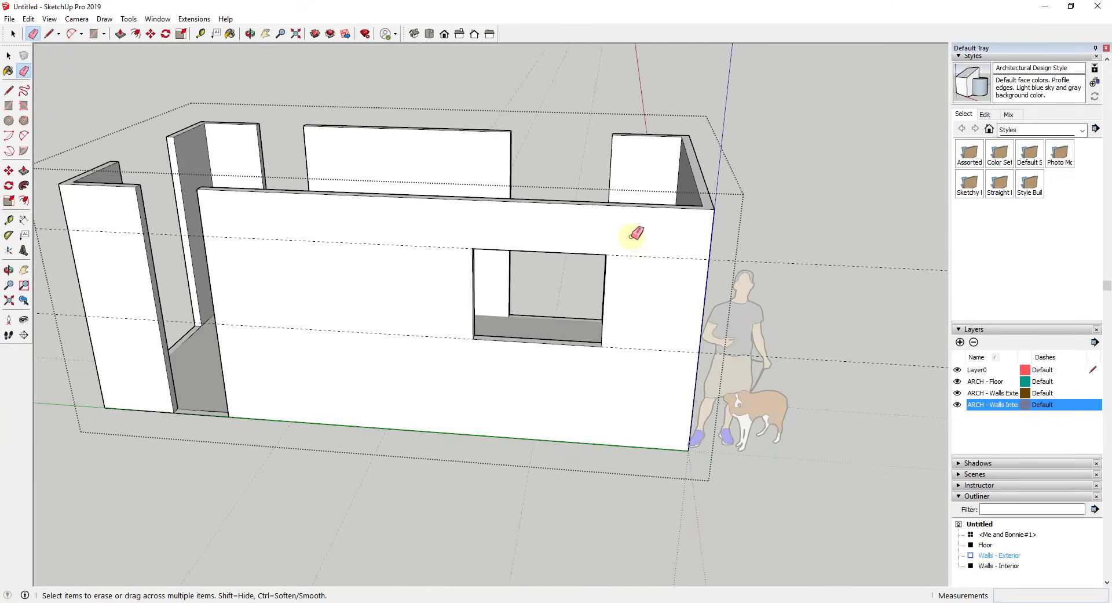
pyautogui.scroll(-2, 570, 297)
pyautogui.scroll(5, 423, 315)
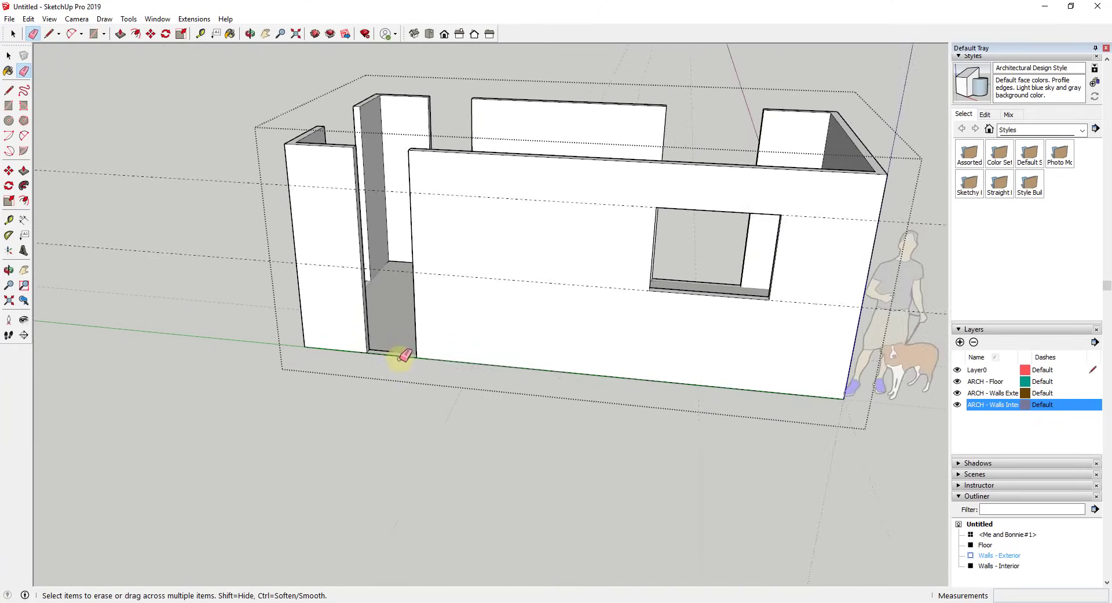
pyautogui.moveTo(398, 355); pyautogui.dragTo(364, 394, button='middle')
pyautogui.press('p')
pyautogui.click(388, 363)
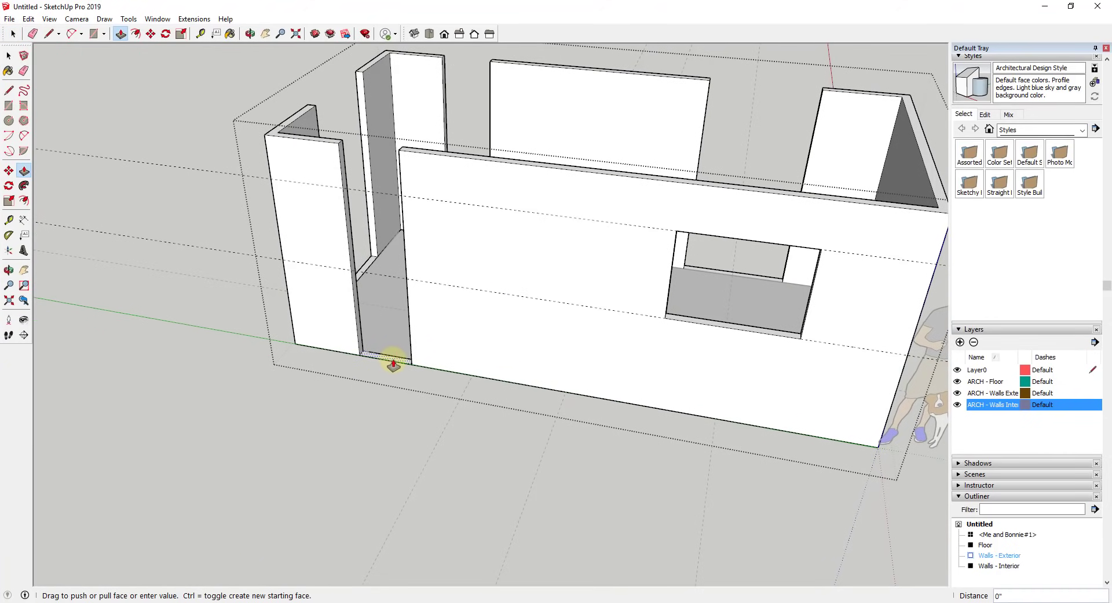
pyautogui.click(664, 320)
pyautogui.moveTo(415, 278); pyautogui.dragTo(359, 281, button='middle')
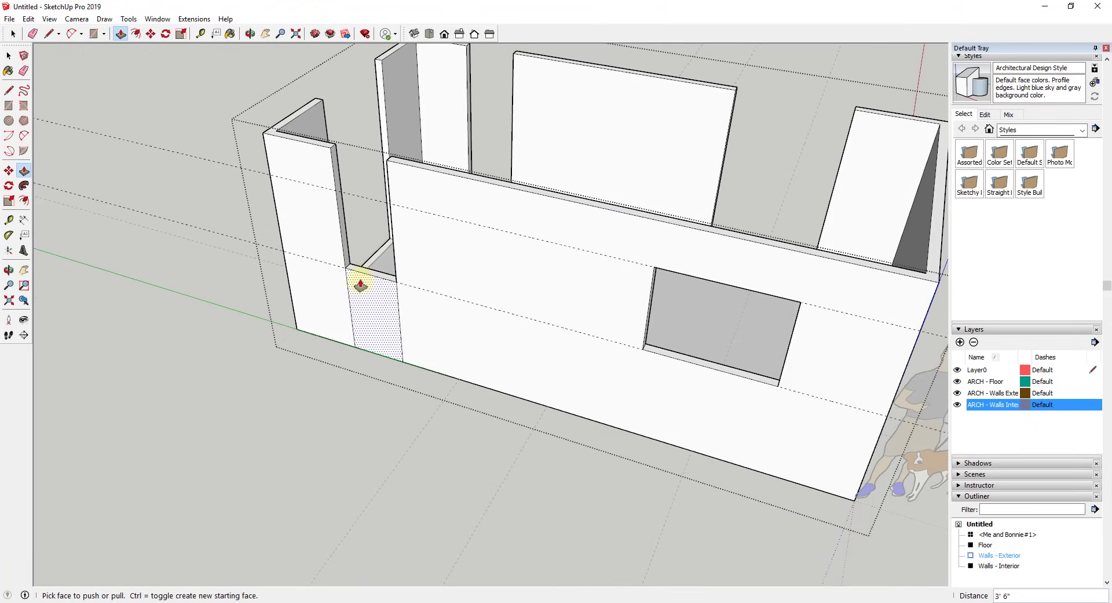
pyautogui.press('space')
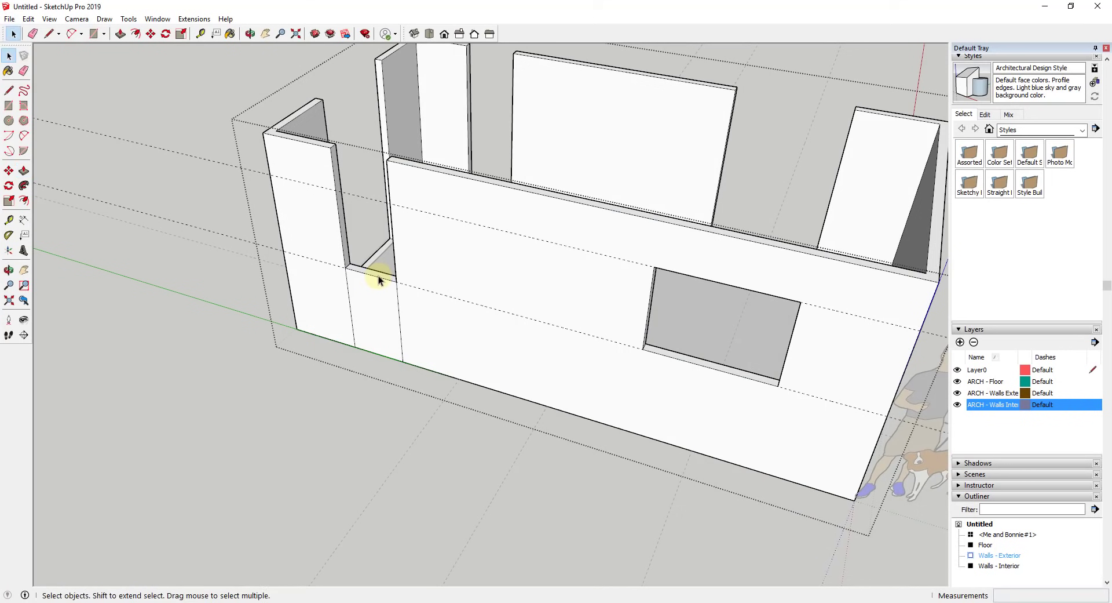
pyautogui.moveTo(405, 278); pyautogui.dragTo(394, 435, button='middle')
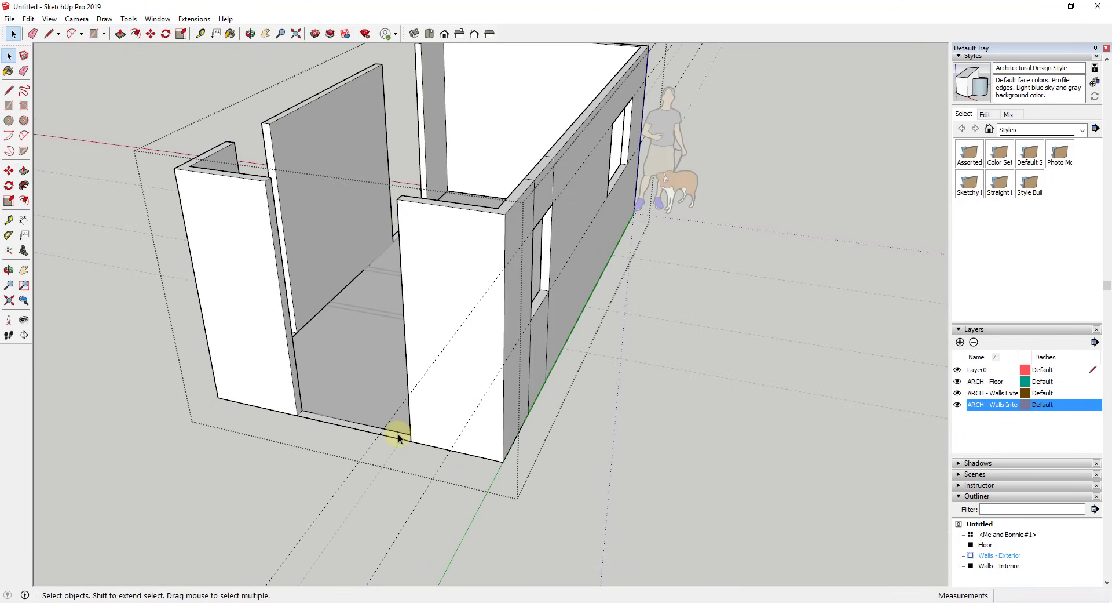
# Form the window in the short end wall away from the origin by raising its sill and filling in its header.
pyautogui.moveTo(431, 481); pyautogui.dragTo(255, 385, button='middle')
pyautogui.click(28, 19)
pyautogui.click(164, 255)
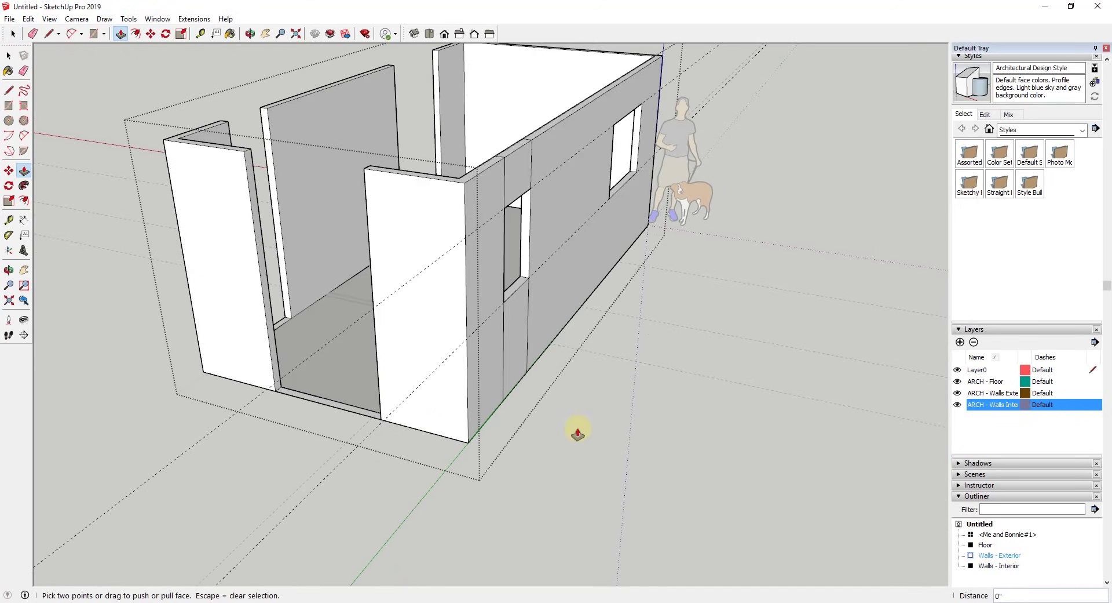
pyautogui.click(348, 313)
# Raise the sills of both openings in the opposite long wall, and copy each sill face up to form the headers.
pyautogui.moveTo(348, 314); pyautogui.dragTo(541, 318, button='middle')
pyautogui.scroll(3, 556, 328)
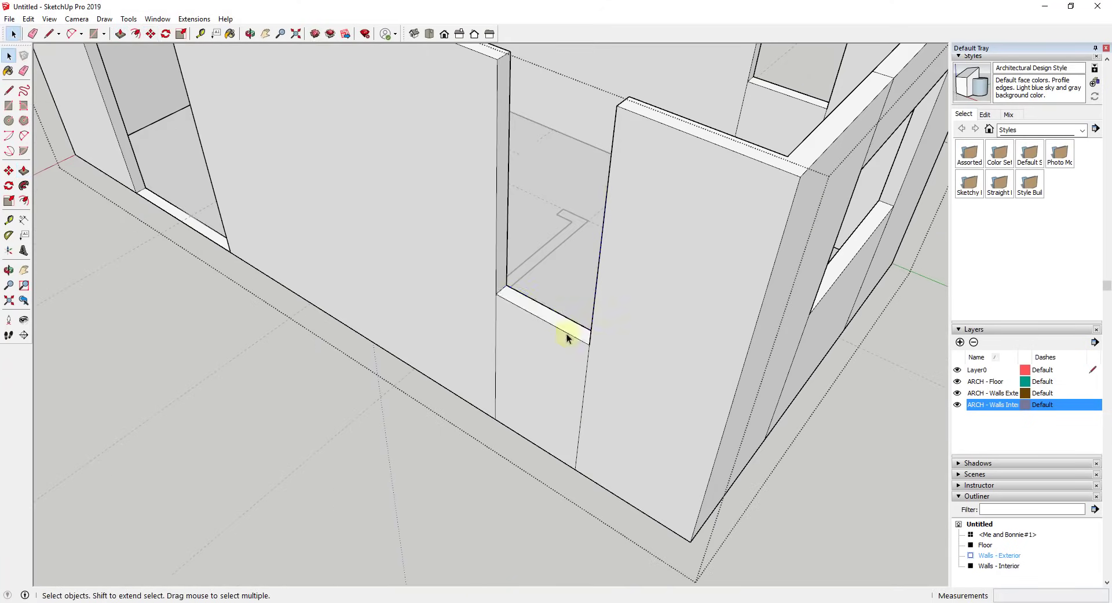
pyautogui.press('p')
pyautogui.press('space')
pyautogui.scroll(-3, 509, 291)
pyautogui.press('p')
pyautogui.scroll(-4, 735, 315)
pyautogui.scroll(4, 601, 249)
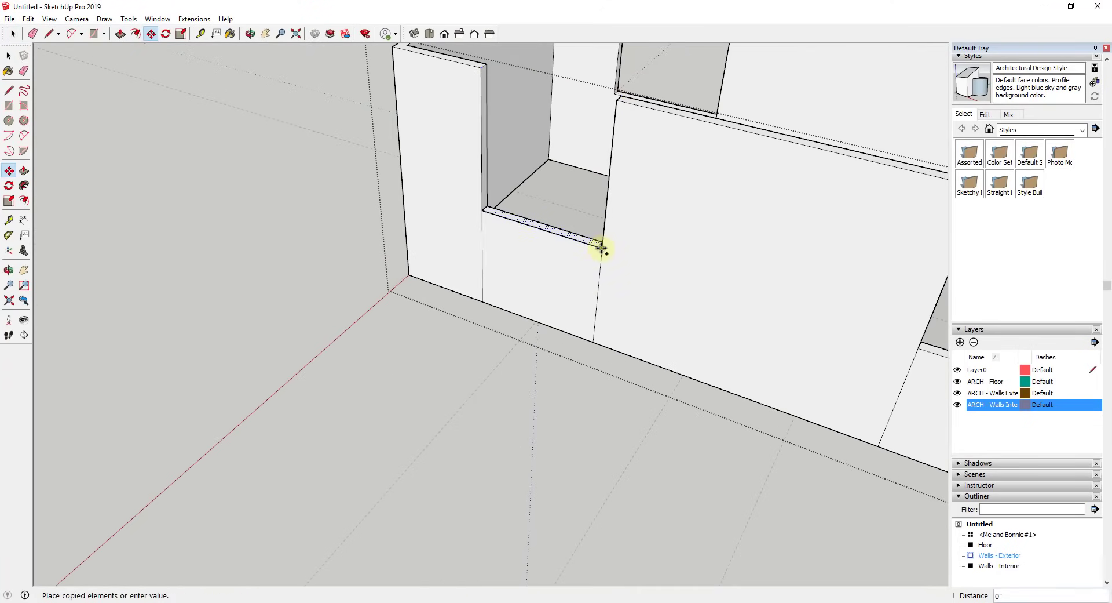
pyautogui.press('space')
pyautogui.scroll(-4, 616, 151)
# Erase the leftover vertical edges above and below the remaining window openings on the outer and inner wall faces.
pyautogui.press('e')
pyautogui.moveTo(616, 151)
pyautogui.mouseDown(button='middle')
pyautogui.moveTo(702, 243)
pyautogui.moveTo(499, 303)
pyautogui.mouseUp(button='middle')
pyautogui.scroll(4, 499, 303)
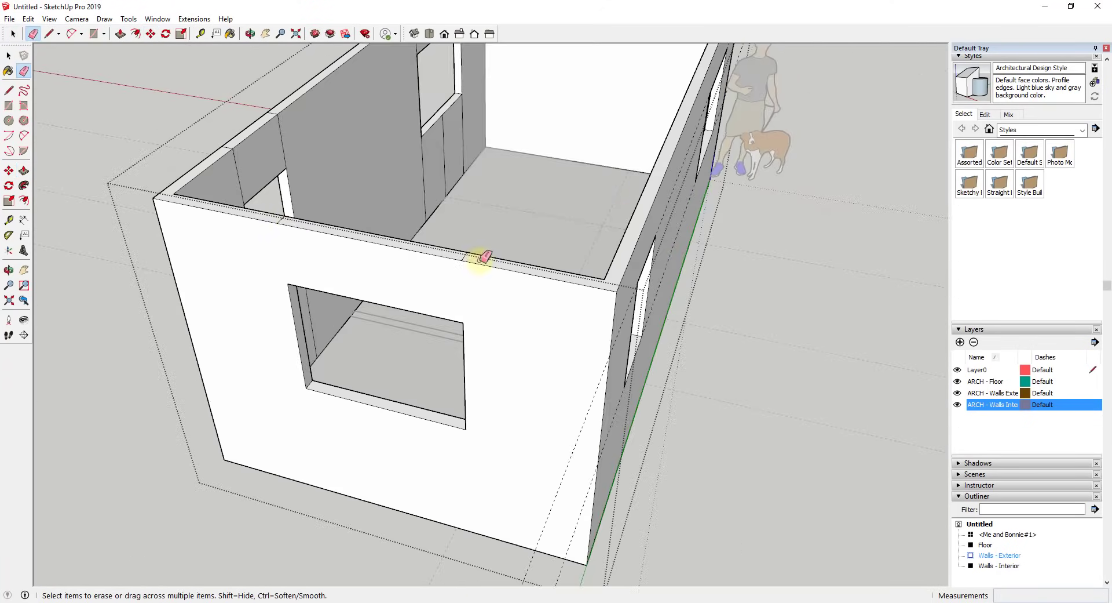
pyautogui.scroll(-4, 460, 74)
pyautogui.moveTo(460, 75)
pyautogui.mouseDown(button='middle')
pyautogui.moveTo(539, 315)
pyautogui.moveTo(495, 231)
pyautogui.mouseUp(button='middle')
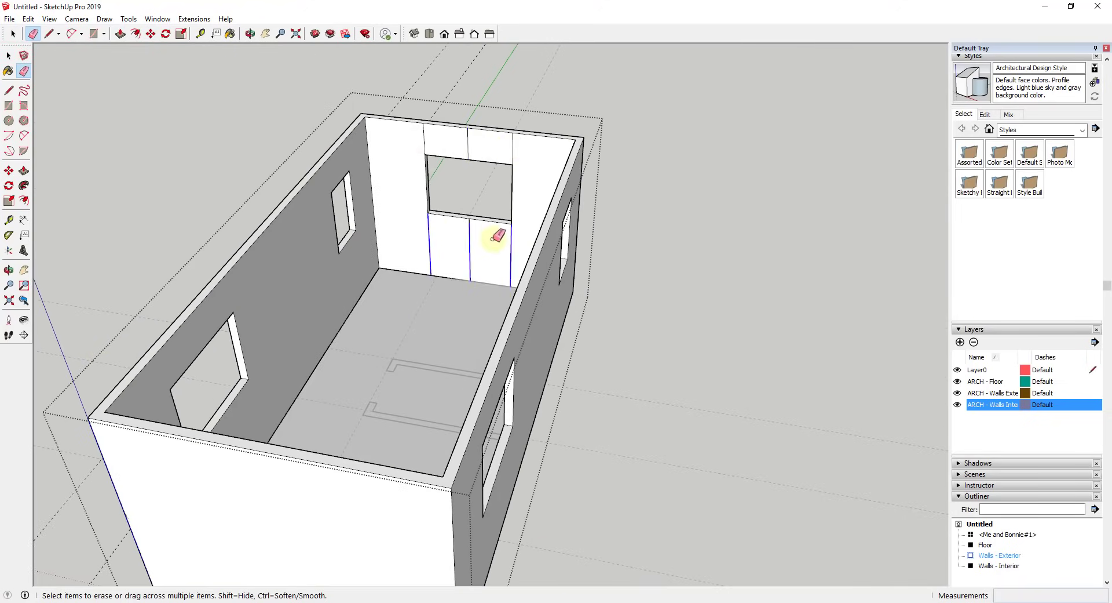
pyautogui.scroll(4, 492, 300)
pyautogui.scroll(-4, 492, 301)
pyautogui.moveTo(449, 273); pyautogui.dragTo(383, 380, button='middle')
# Leave the exterior walls group and move the scale figure about 8' away from the building's corner.
pyautogui.press('space')
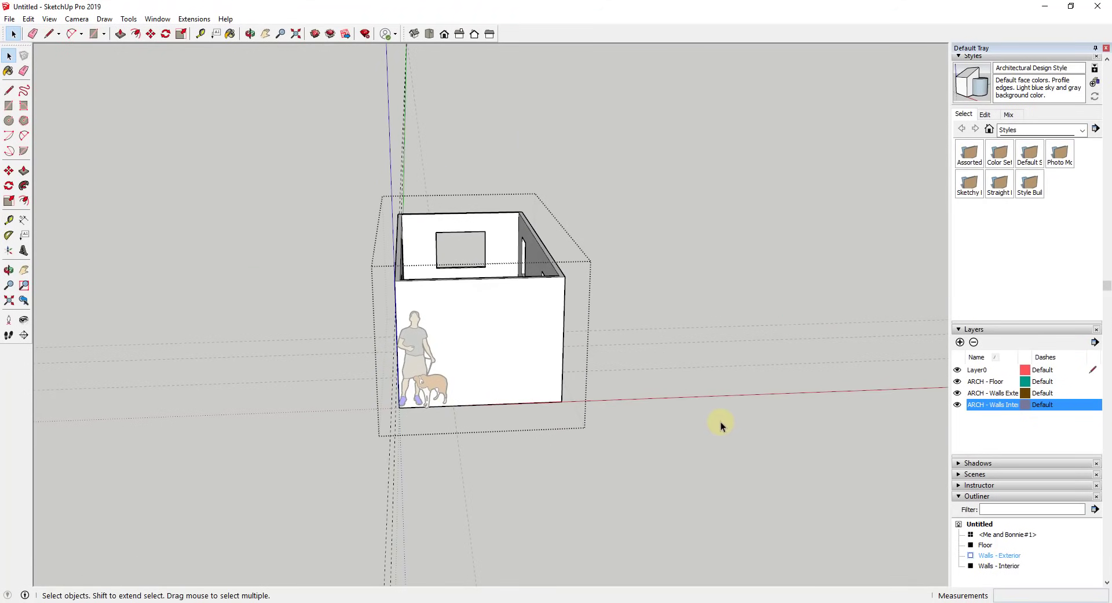
pyautogui.click(421, 383)
pyautogui.press('m')
pyautogui.click(422, 382)
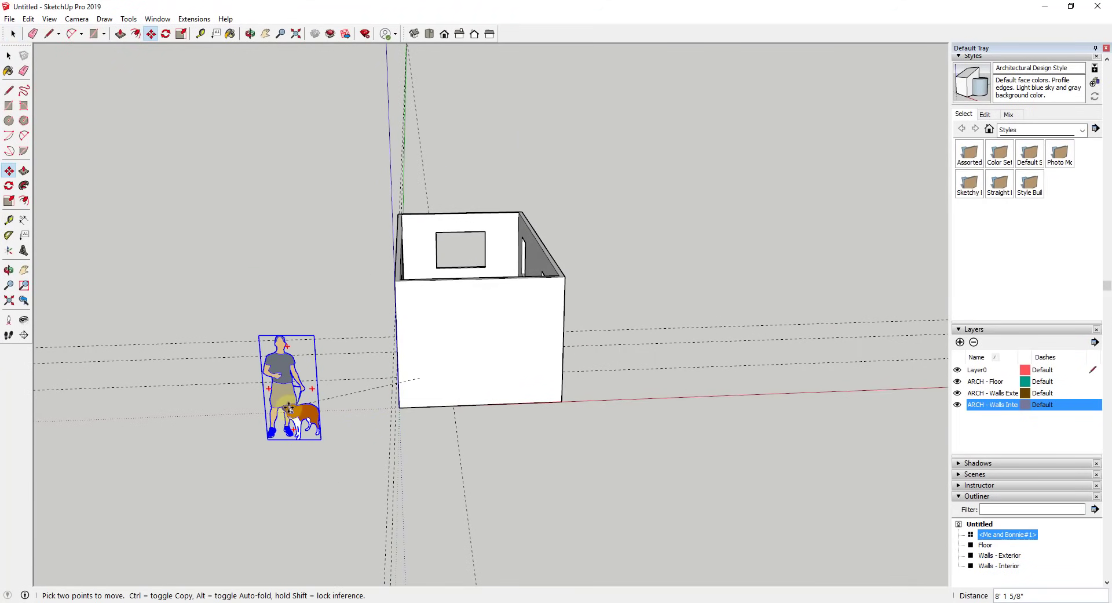
pyautogui.click(270, 383)
pyautogui.moveTo(318, 375); pyautogui.dragTo(294, 362, button='middle')
# Erase the two window-height guides inside the exterior walls group and all remaining guides around the building.
pyautogui.press('space')
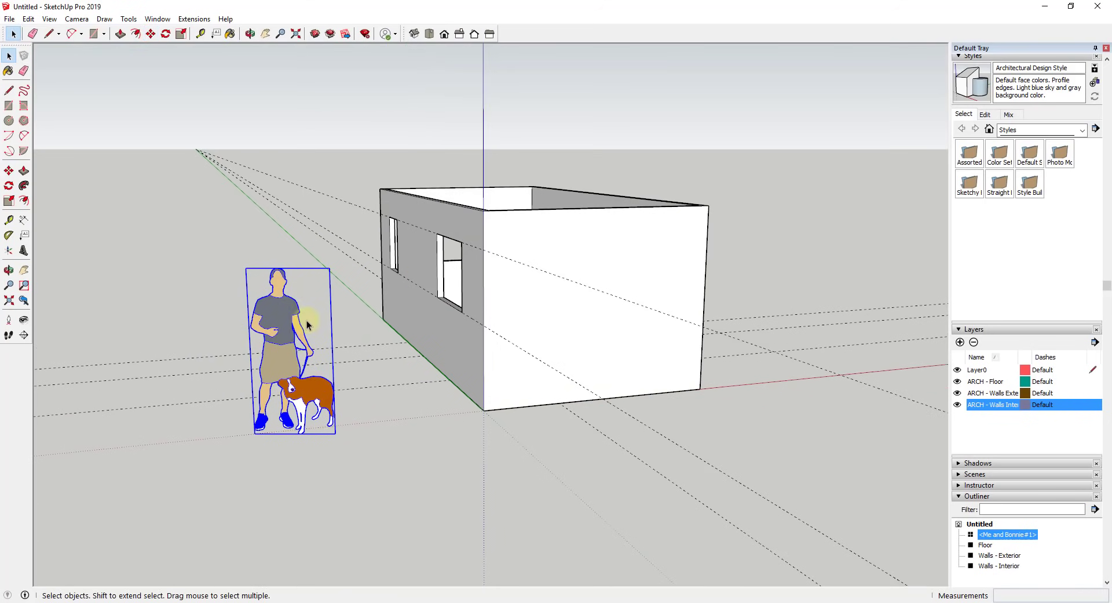
pyautogui.moveTo(446, 313); pyautogui.dragTo(325, 356, button='middle')
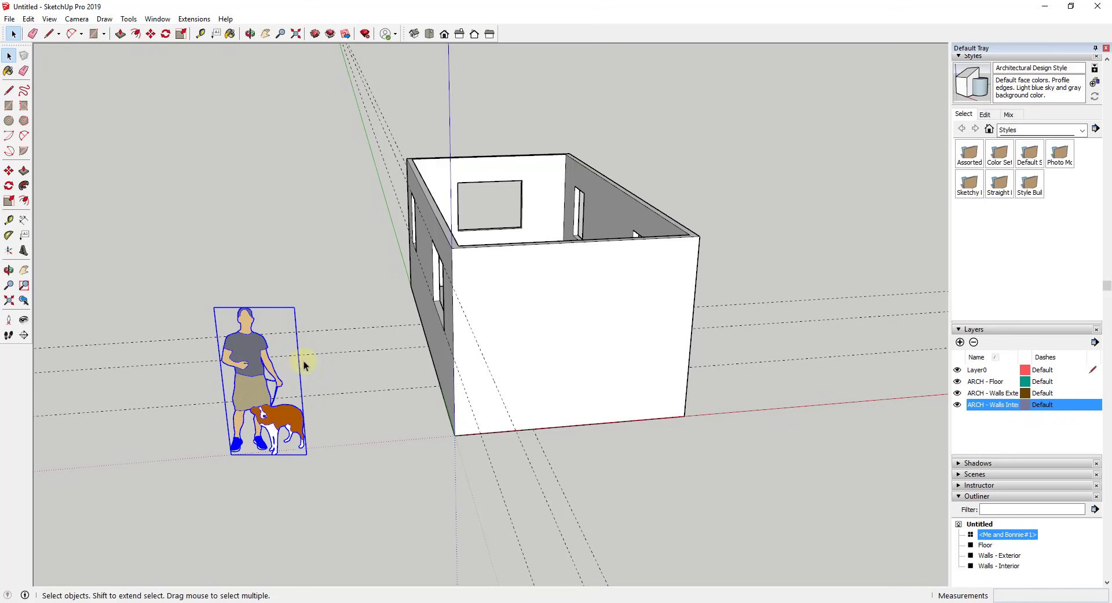
pyautogui.moveTo(496, 434)
pyautogui.mouseDown(button='middle')
pyautogui.moveTo(533, 417)
pyautogui.moveTo(685, 405)
pyautogui.moveTo(760, 427)
pyautogui.mouseUp(button='middle')
pyautogui.press('e')
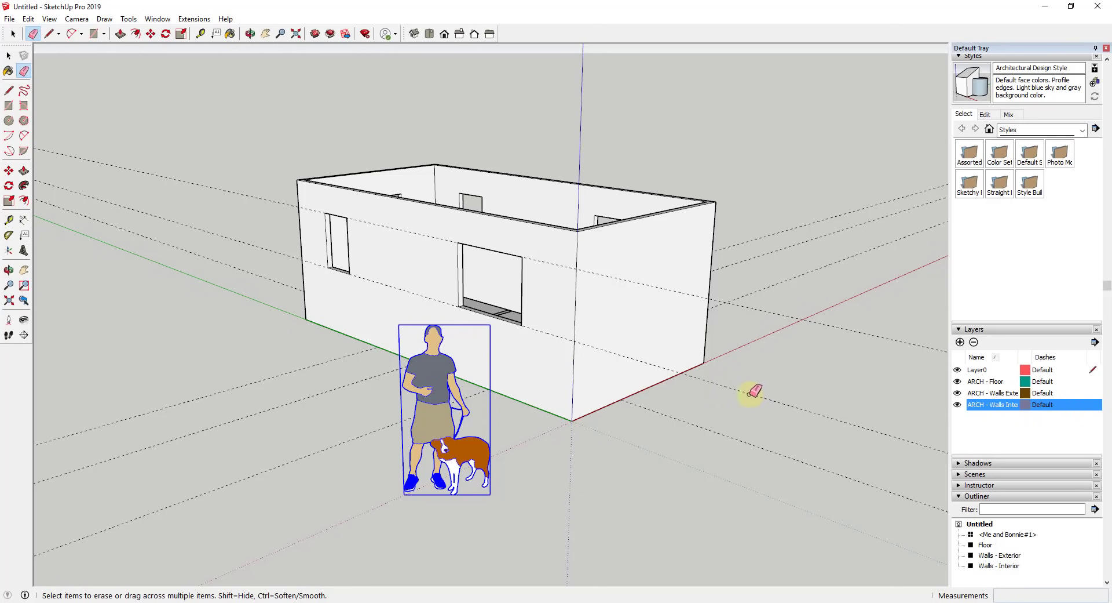
pyautogui.keyDown('shift'); pyautogui.click(664, 337); pyautogui.keyUp('shift')
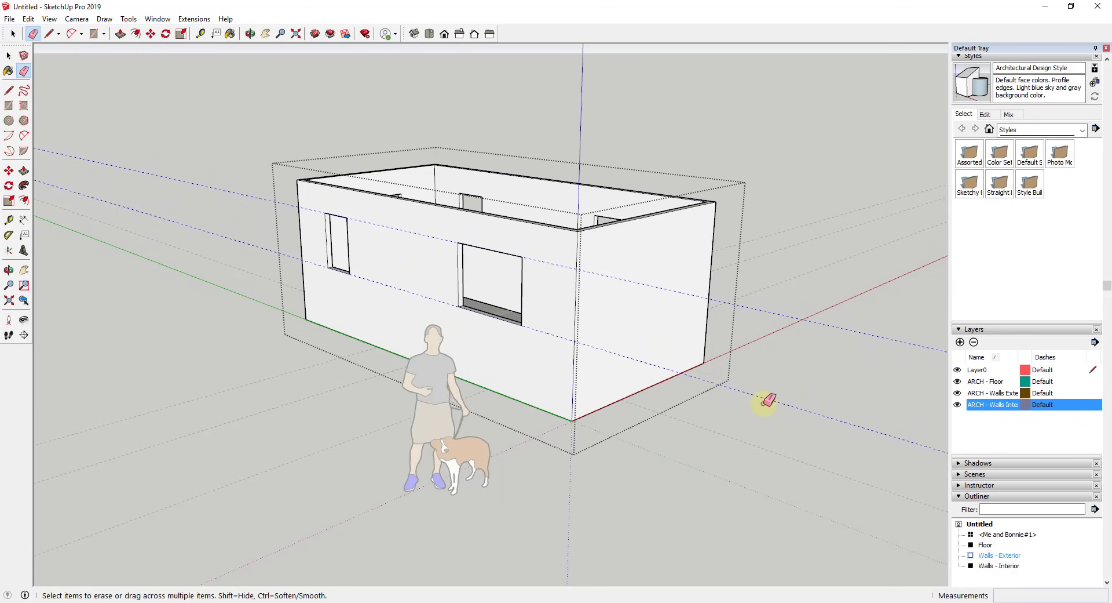
pyautogui.hotkey('ctrl', 'z')
pyautogui.hotkey('ctrl', 'z')
pyautogui.moveTo(725, 417); pyautogui.dragTo(692, 427, button='middle')
pyautogui.press('e')
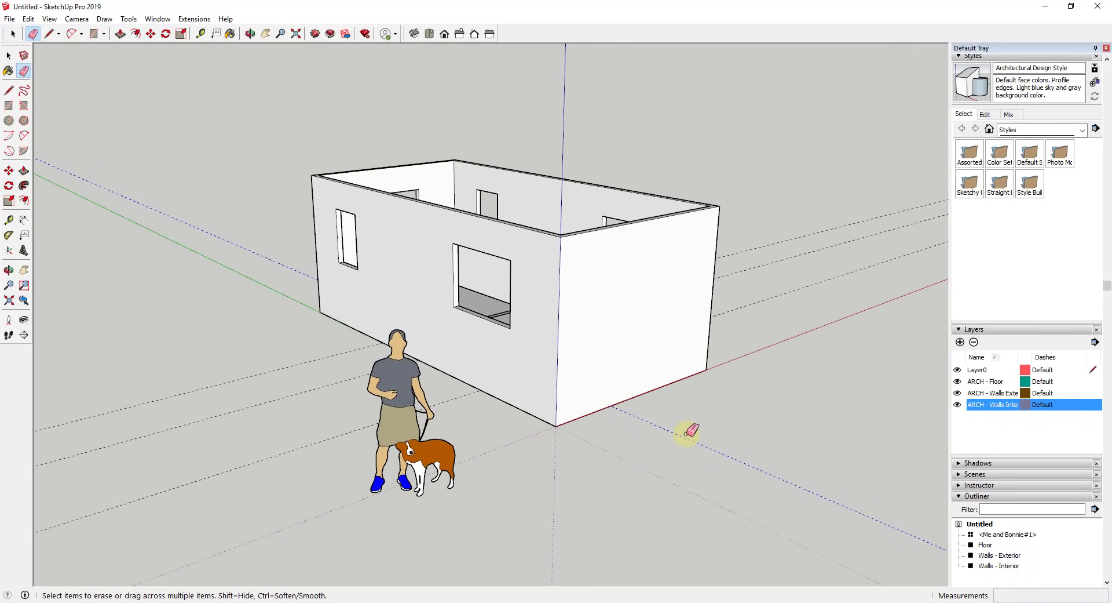
pyautogui.moveTo(731, 233)
pyautogui.mouseDown(button='middle')
pyautogui.moveTo(777, 286)
pyautogui.moveTo(621, 384)
pyautogui.moveTo(540, 370)
pyautogui.mouseUp(button='middle')
# Open the exterior walls group and draw 12" and 36" line segments from the origin corner along the short wall's bottom edge.
pyautogui.press('space')
pyautogui.click(635, 376)
pyautogui.moveTo(545, 387); pyautogui.dragTo(420, 400, button='middle')
pyautogui.press('l')
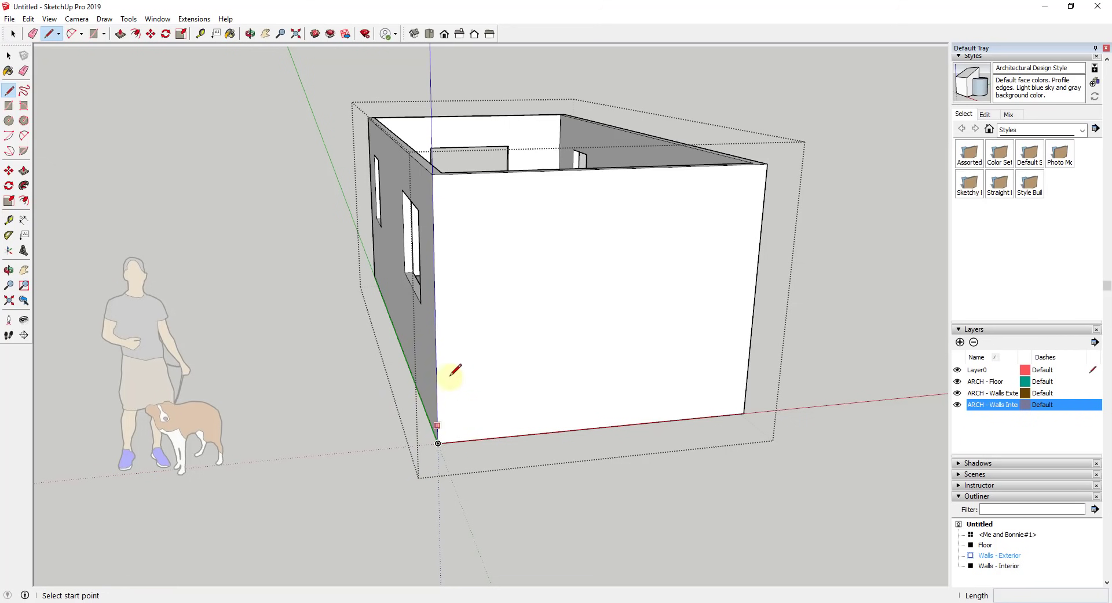
pyautogui.moveTo(457, 385); pyautogui.dragTo(437, 447, button='middle')
pyautogui.click(436, 447)
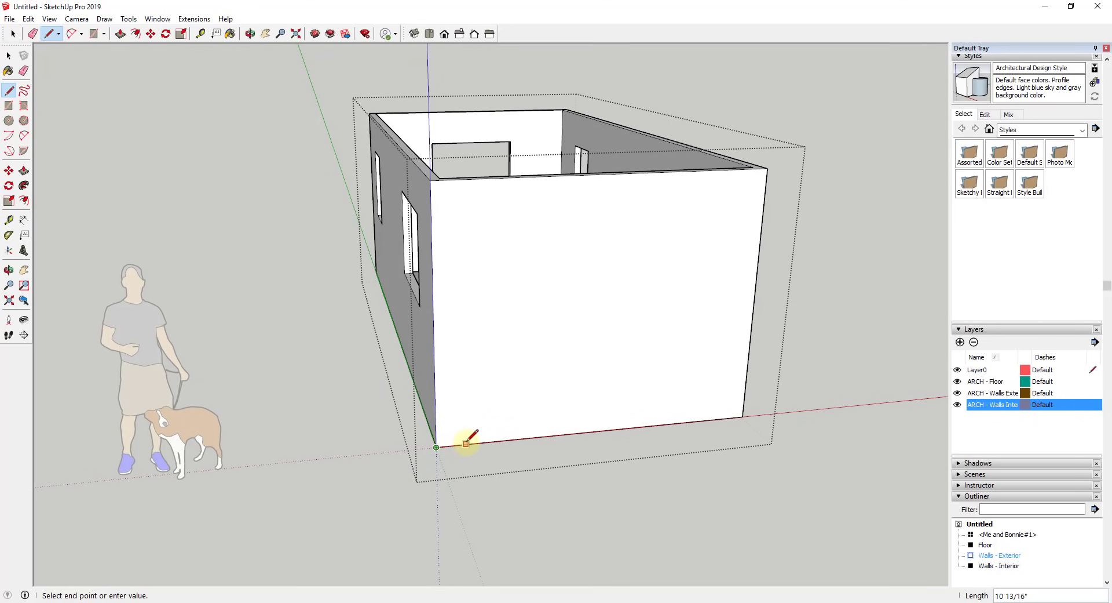
pyautogui.write('12')
pyautogui.press('Return')
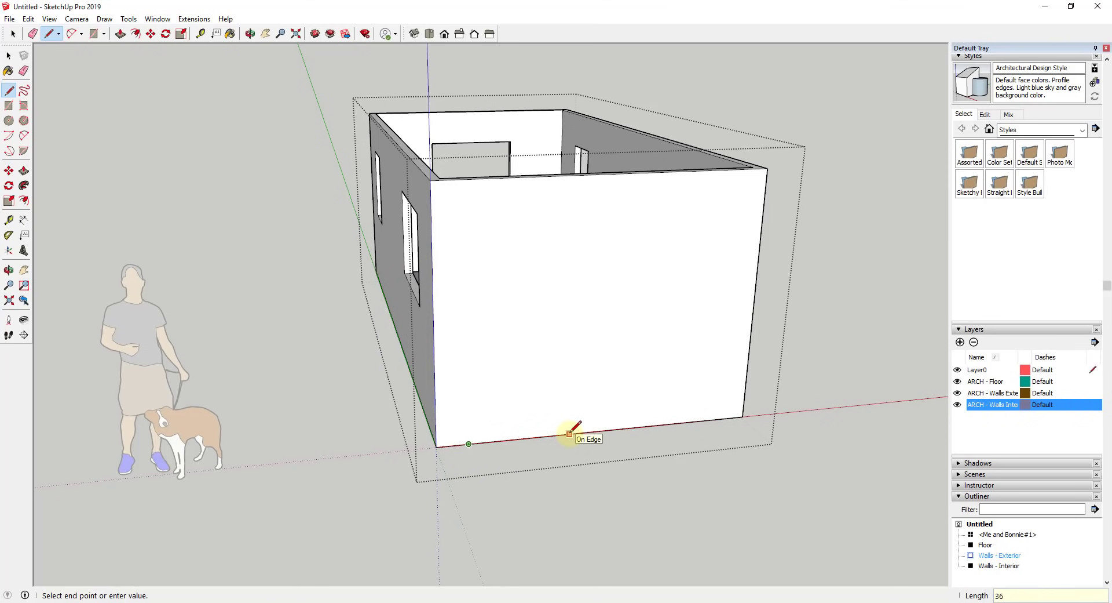
pyautogui.press('Return')
# Draw a 6' 6" high door outline on the short wall's outer face, level with the window head and closed at the 12" point.
pyautogui.click(565, 433)
pyautogui.press('shift')
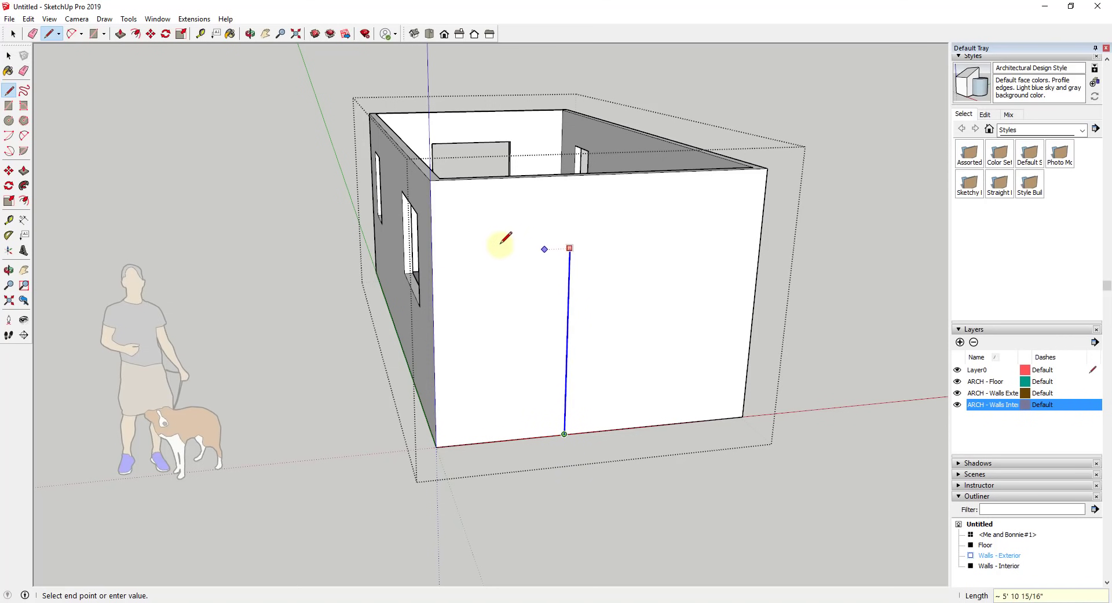
pyautogui.click(417, 212)
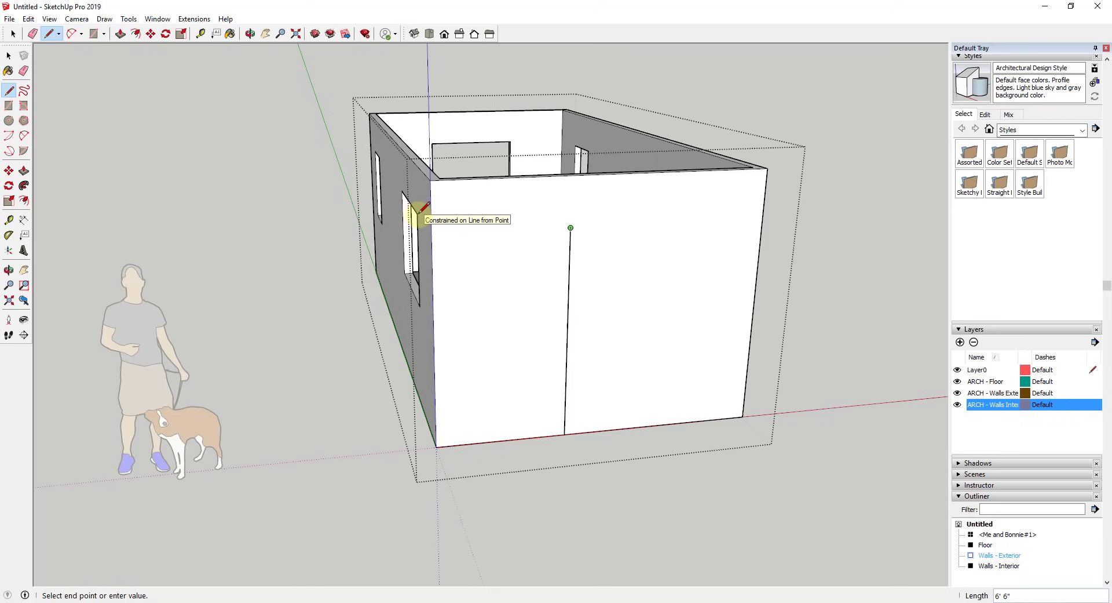
pyautogui.click(467, 232)
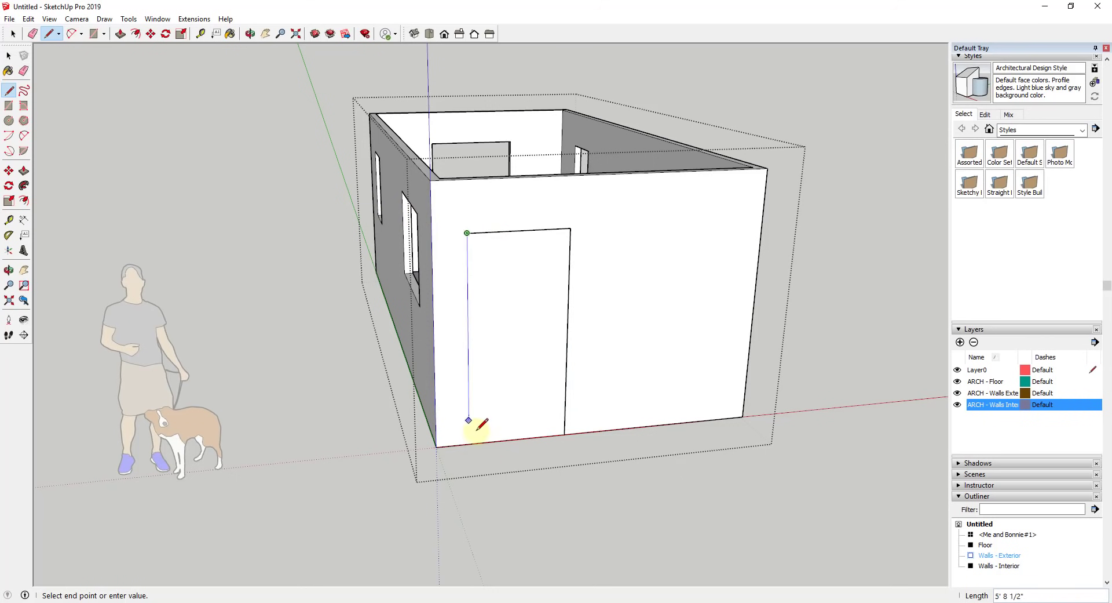
pyautogui.click(469, 444)
pyautogui.press('space')
# Push the door face back through the full wall thickness to cut the door opening.
pyautogui.moveTo(551, 352)
pyautogui.mouseDown(button='middle')
pyautogui.moveTo(579, 330)
pyautogui.moveTo(563, 329)
pyautogui.mouseUp(button='middle')
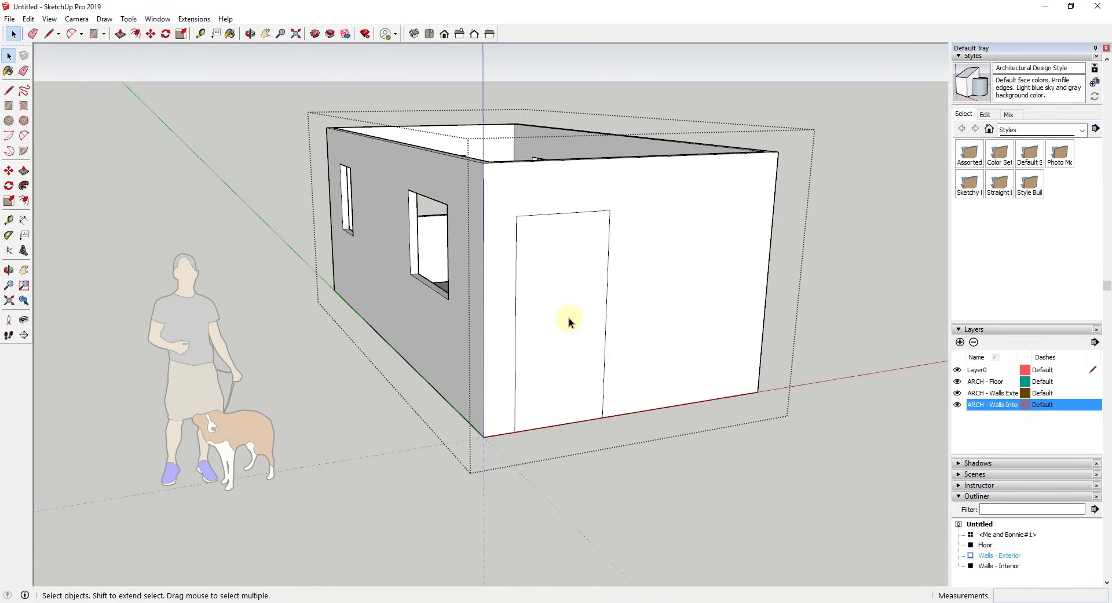
pyautogui.press('p')
pyautogui.click(568, 360)
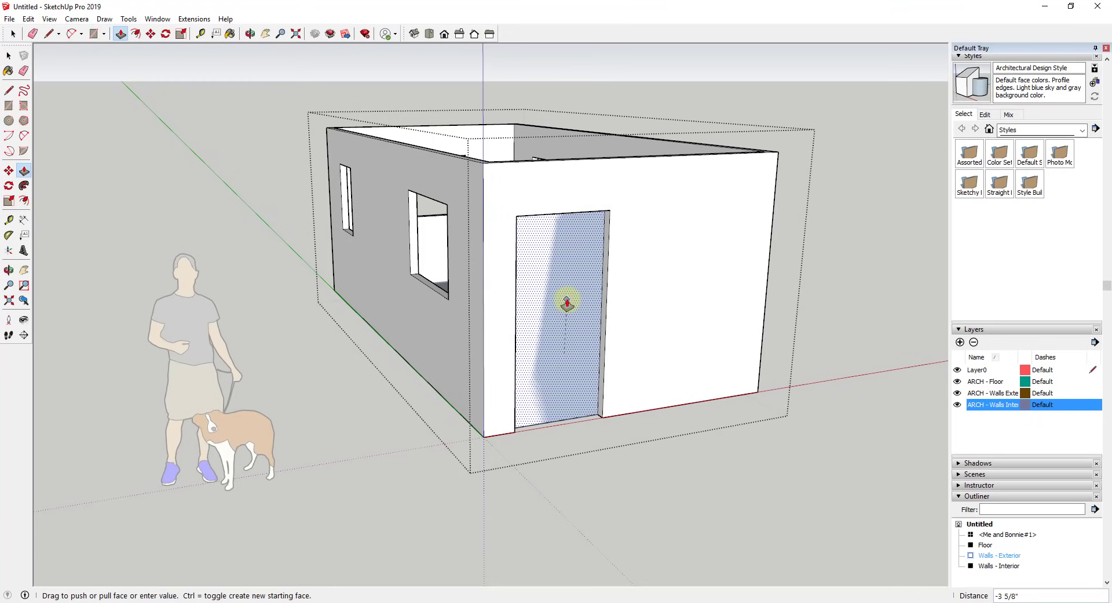
pyautogui.moveTo(568, 302); pyautogui.dragTo(715, 476, button='middle')
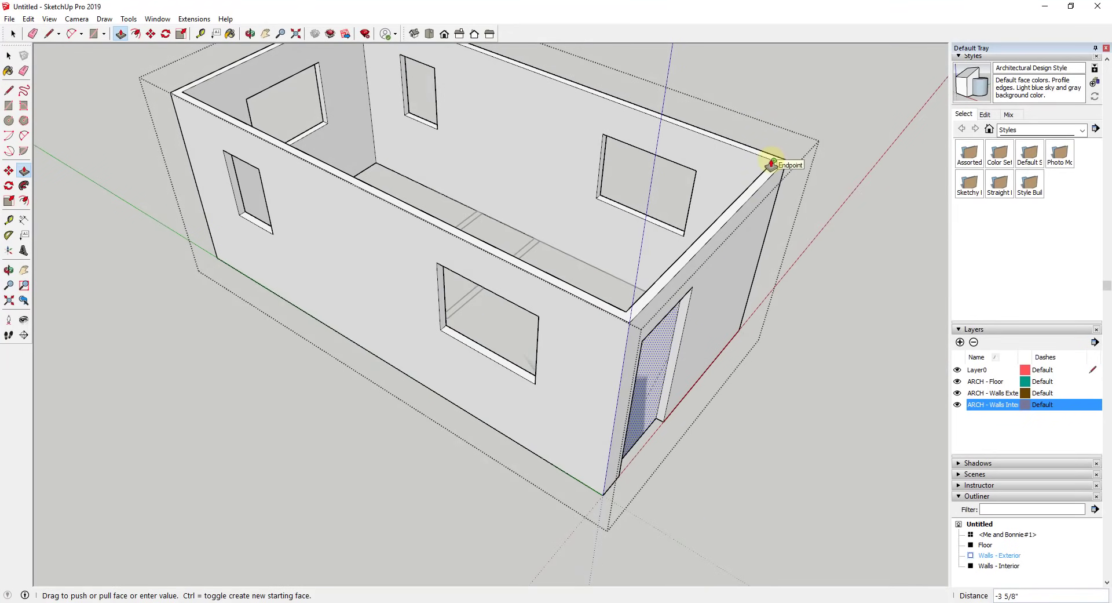
pyautogui.click(772, 163)
pyautogui.moveTo(772, 182); pyautogui.dragTo(598, 256, button='middle')
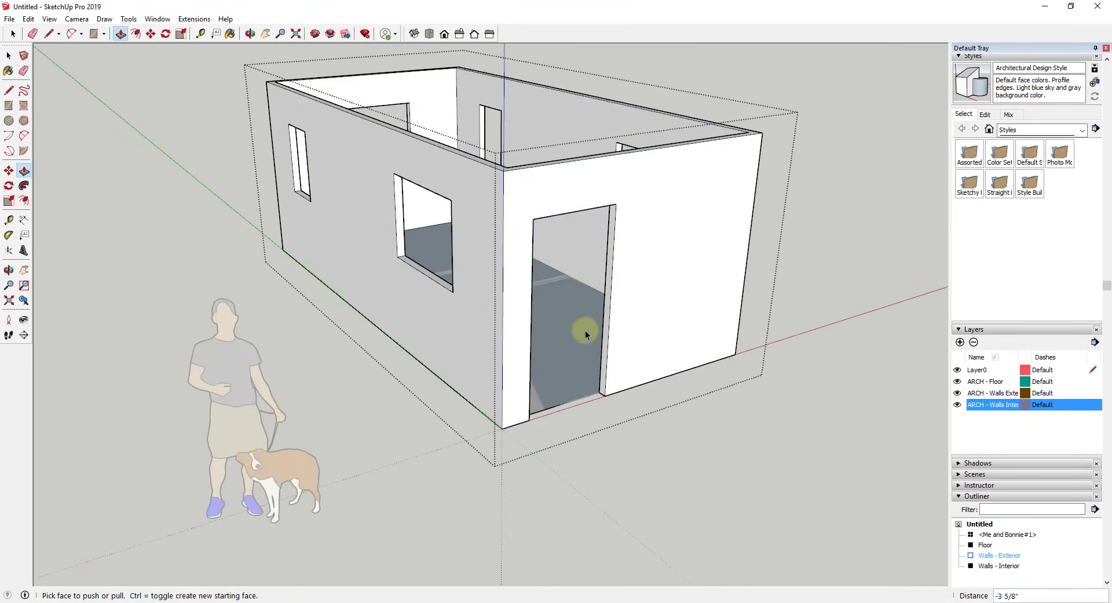
pyautogui.press('space')
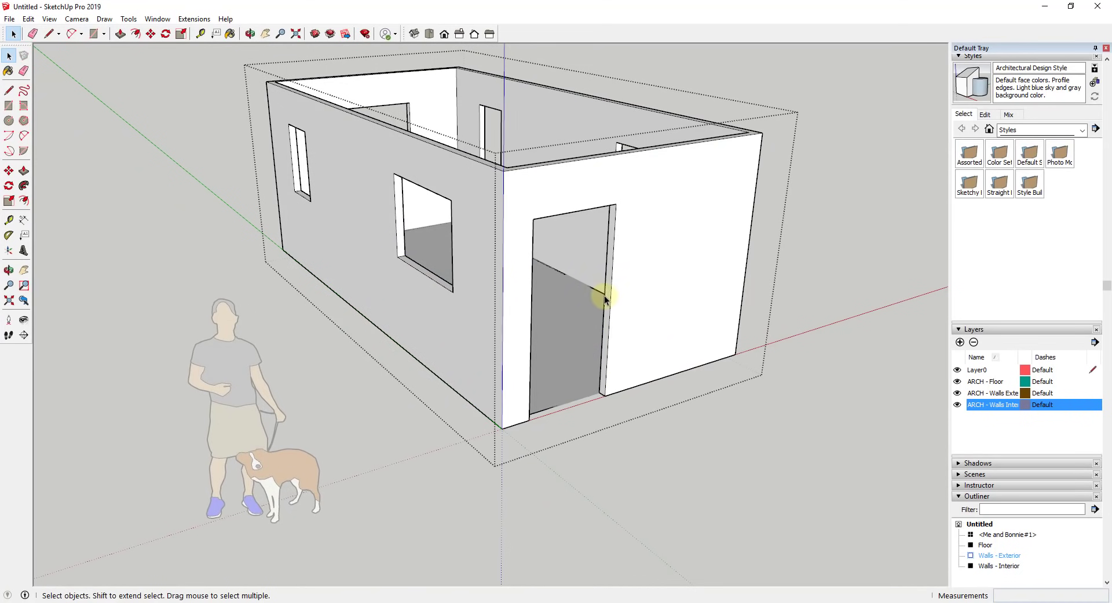
# Leave the exterior walls group and open the interior walls group for editing, hiding the exterior walls layer only while picking it.
pyautogui.moveTo(604, 299); pyautogui.dragTo(697, 273, button='middle')
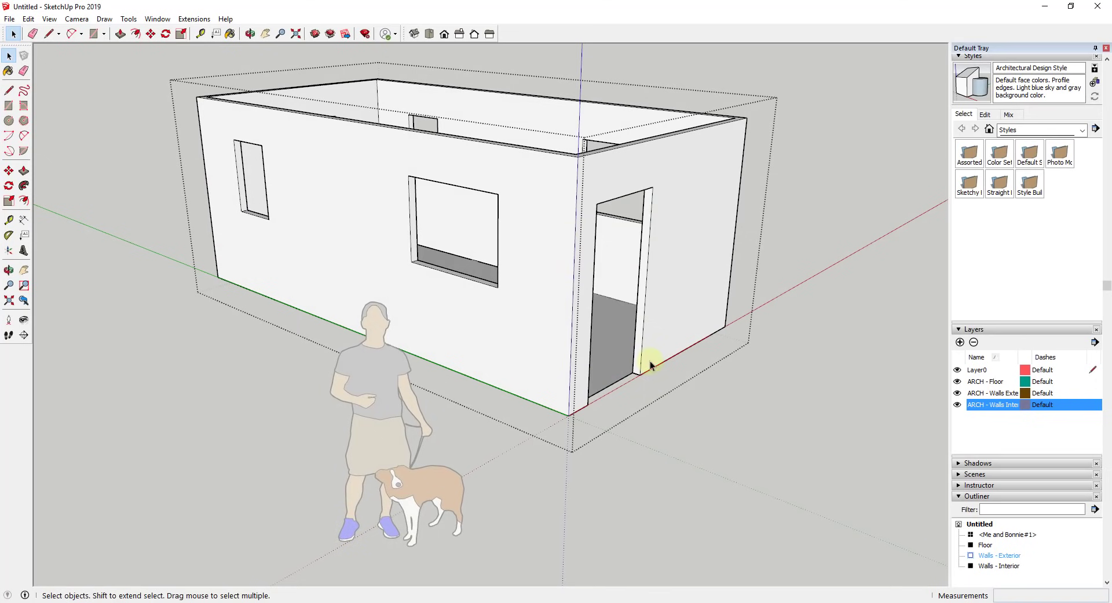
pyautogui.moveTo(622, 227); pyautogui.dragTo(626, 300, button='middle')
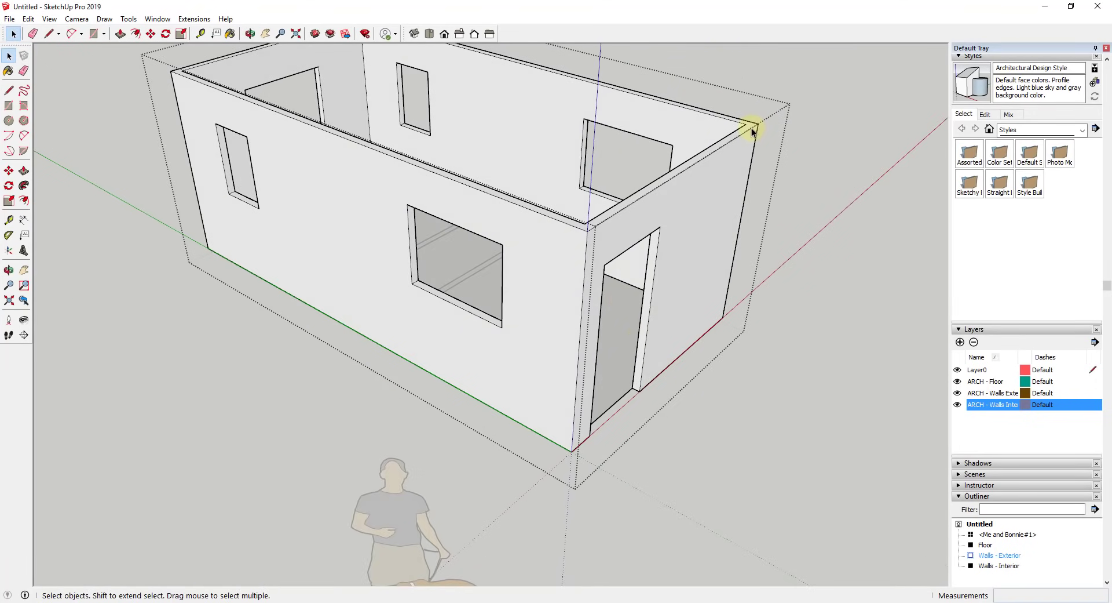
pyautogui.moveTo(673, 370); pyautogui.dragTo(758, 331, button='middle')
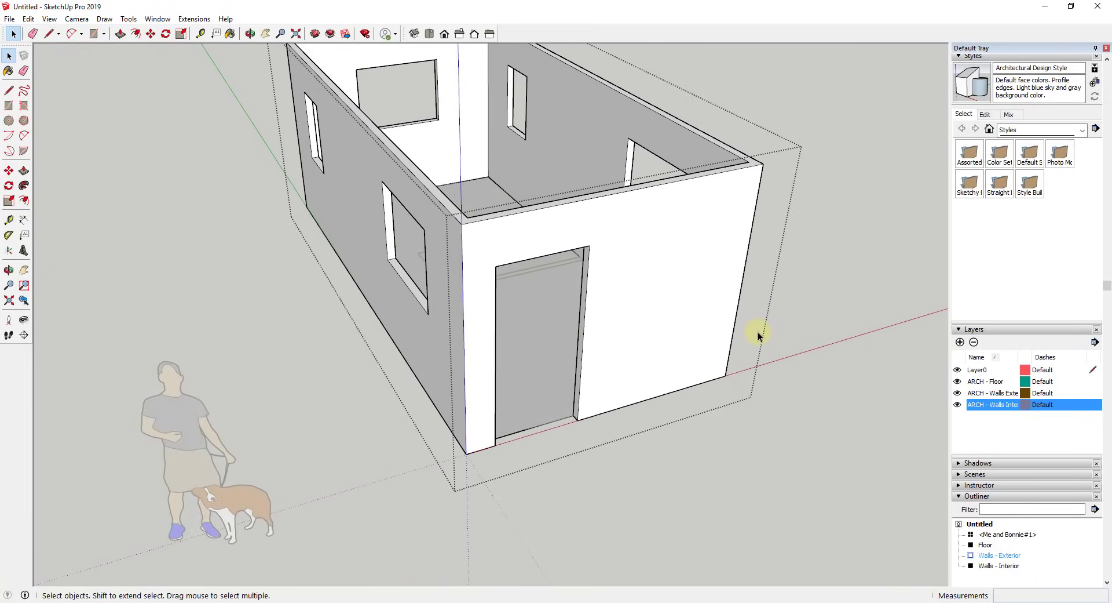
pyautogui.scroll(3, 553, 289)
pyautogui.scroll(-5, 553, 290)
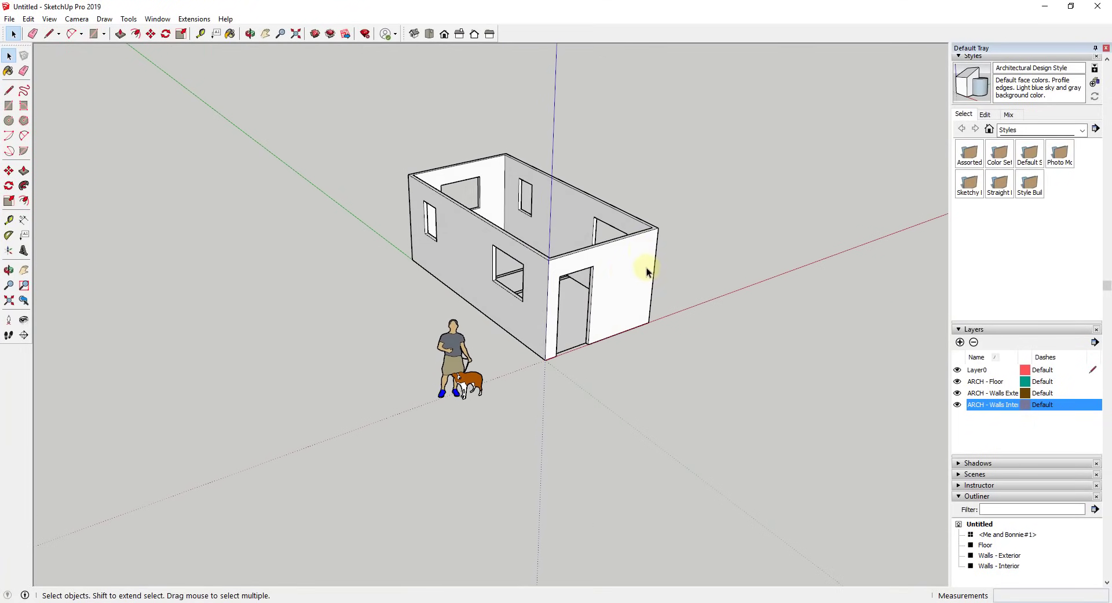
pyautogui.scroll(5, 628, 270)
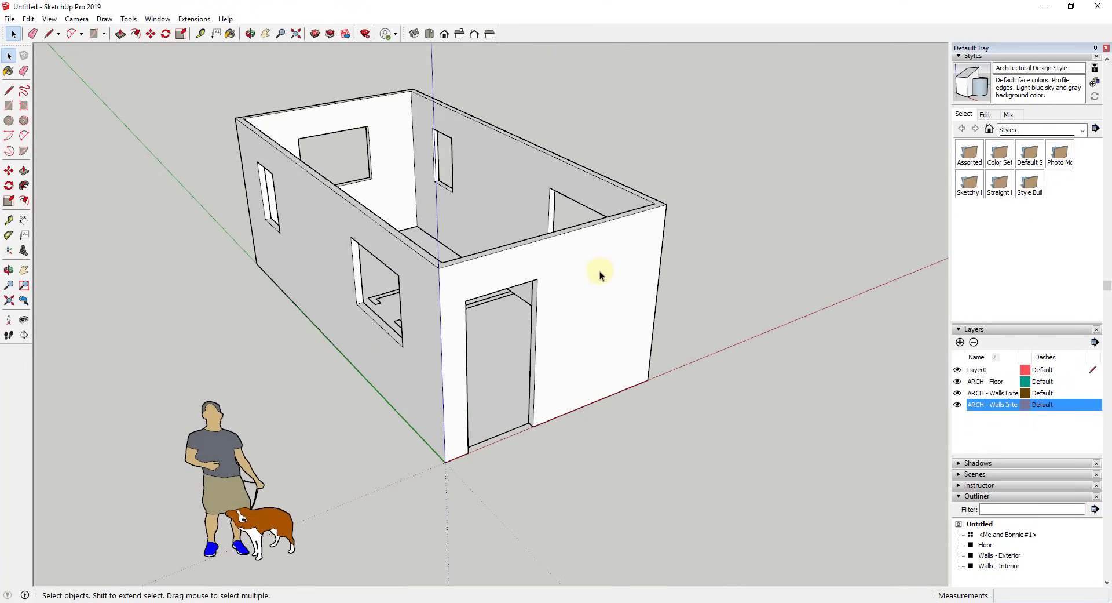
pyautogui.click(958, 392)
pyautogui.scroll(3, 427, 326)
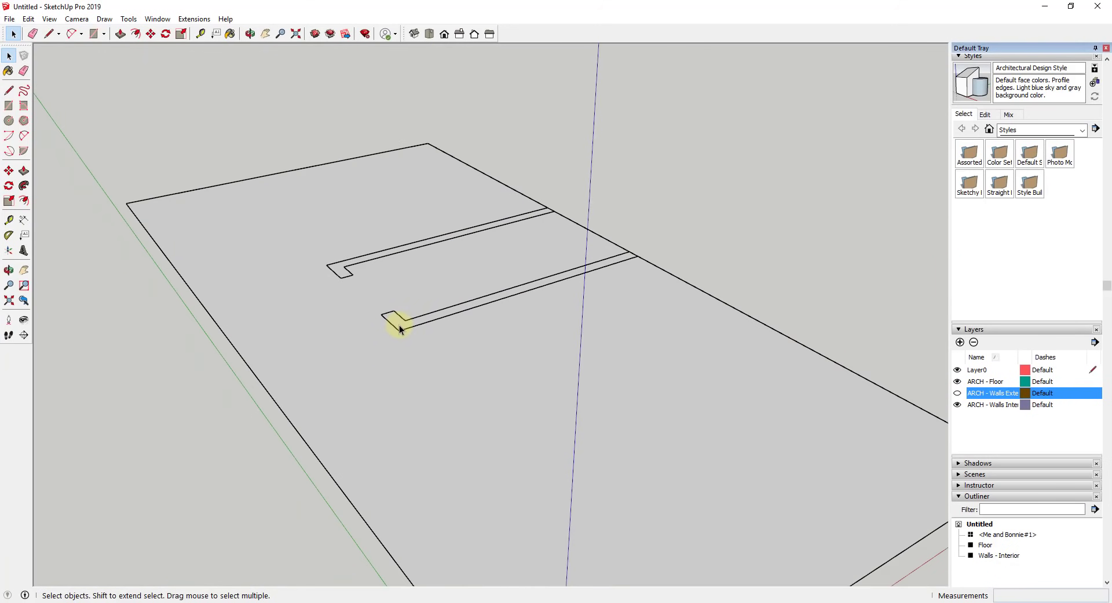
pyautogui.click(401, 323)
pyautogui.moveTo(401, 324); pyautogui.dragTo(398, 318, button='middle')
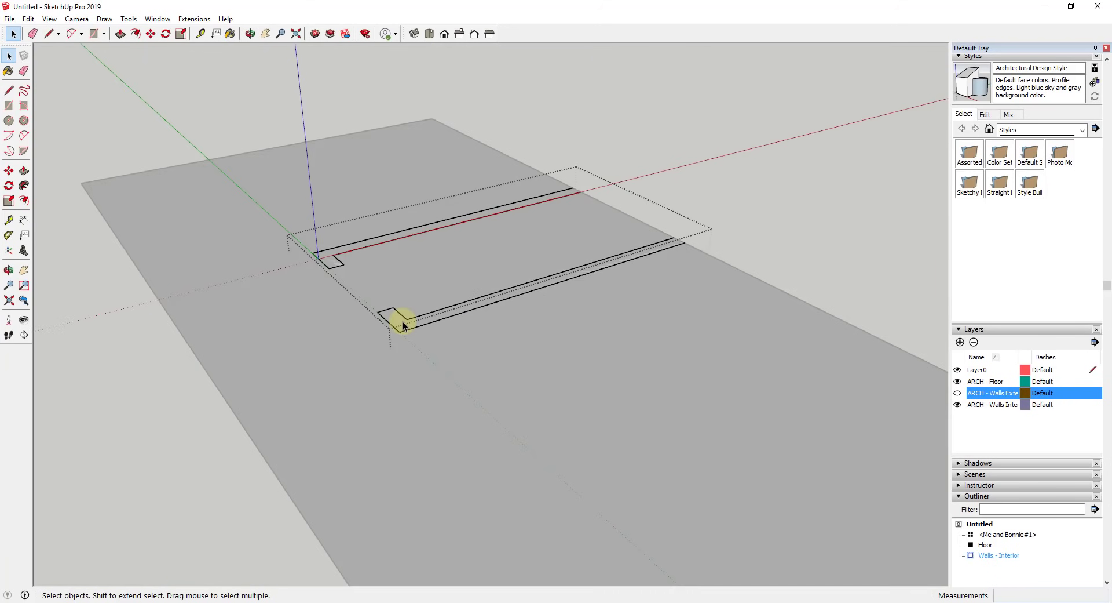
pyautogui.click(958, 393)
# Extrude both L-shaped interior wall footprints up to 8', level with the tops of the exterior walls.
pyautogui.scroll(-5, 396, 318)
pyautogui.moveTo(399, 318); pyautogui.dragTo(385, 348, button='middle')
pyautogui.scroll(4, 448, 245)
pyautogui.press('p')
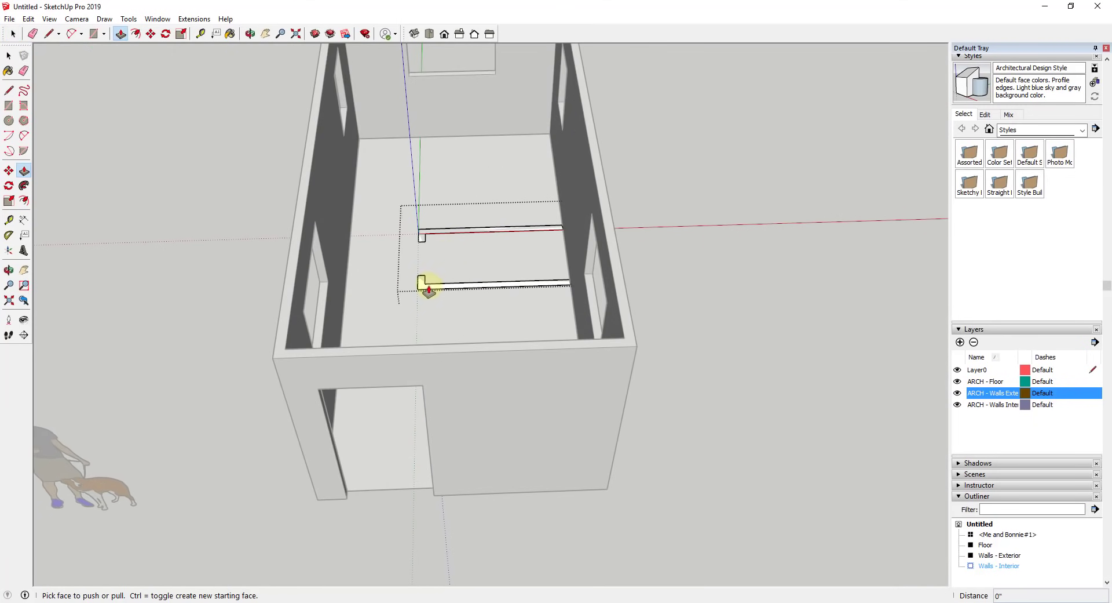
pyautogui.moveTo(427, 286); pyautogui.dragTo(591, 181)
pyautogui.moveTo(591, 181); pyautogui.dragTo(243, 93, button='middle')
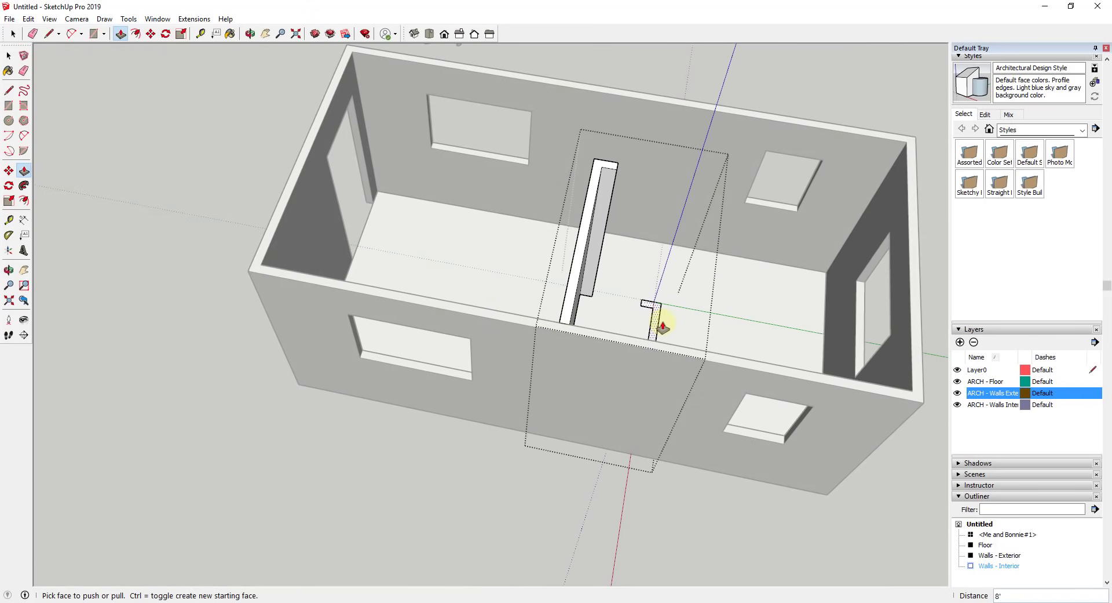
pyautogui.moveTo(655, 316); pyautogui.dragTo(605, 175)
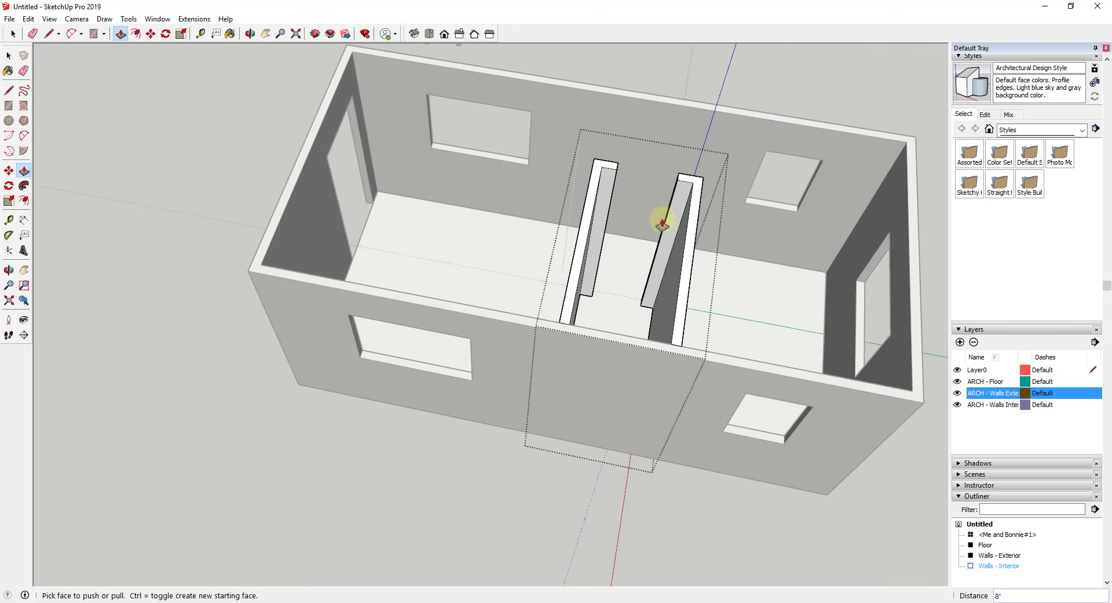
# Draw a 2' by 3 5/8" rectangle bridging the gap between the two interior wall ends at their top.
pyautogui.moveTo(661, 219); pyautogui.dragTo(392, 355, button='middle')
pyautogui.scroll(6, 373, 325)
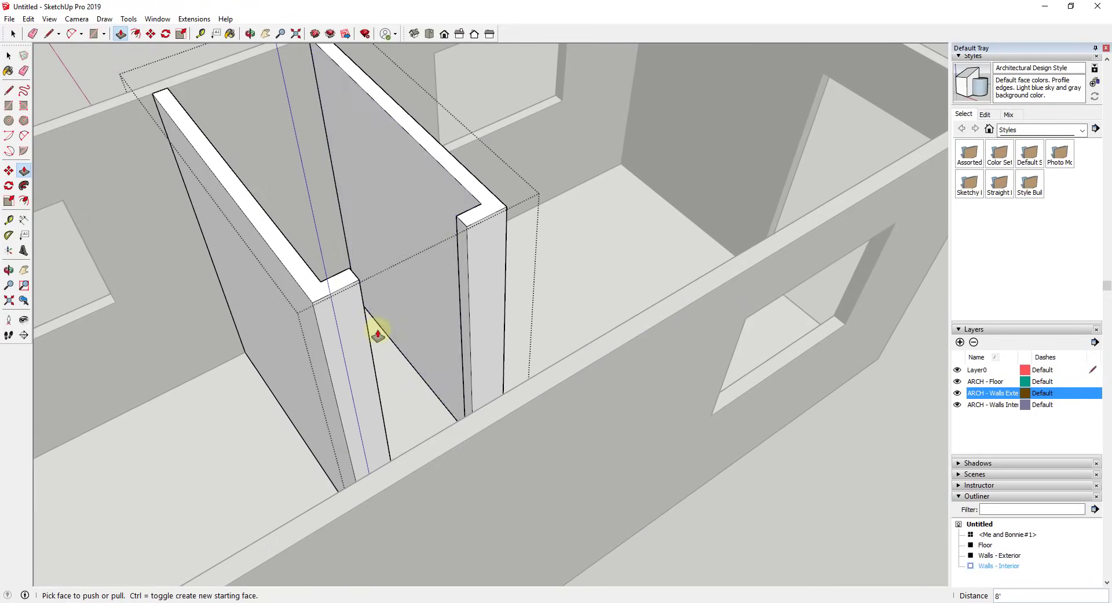
pyautogui.scroll(-5, 386, 301)
pyautogui.moveTo(442, 325); pyautogui.dragTo(340, 380, button='middle')
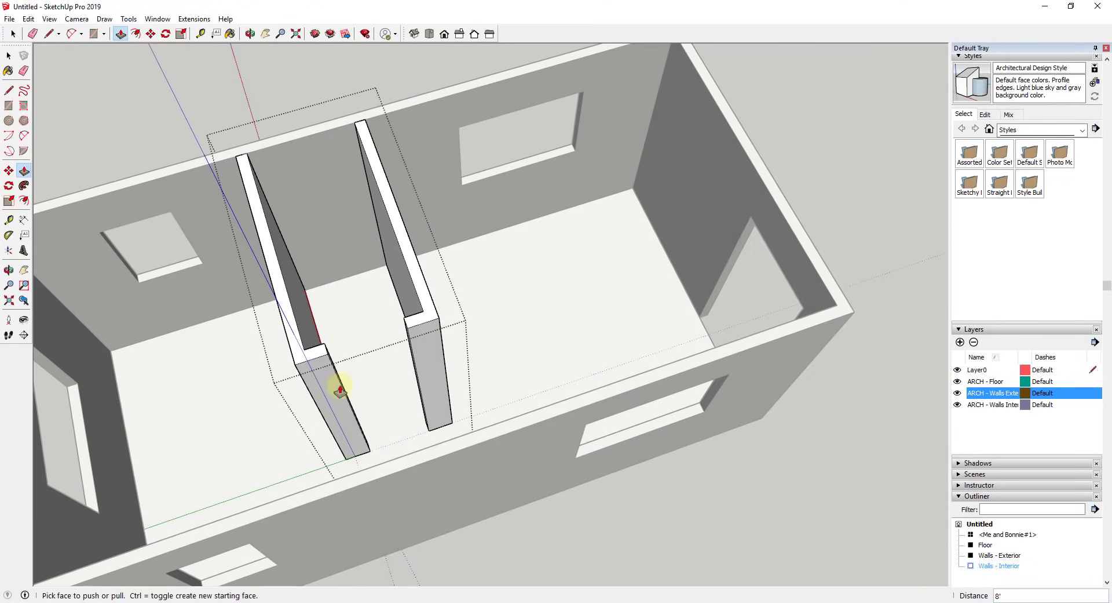
pyautogui.press('r')
pyautogui.click(325, 341)
pyautogui.click(409, 323)
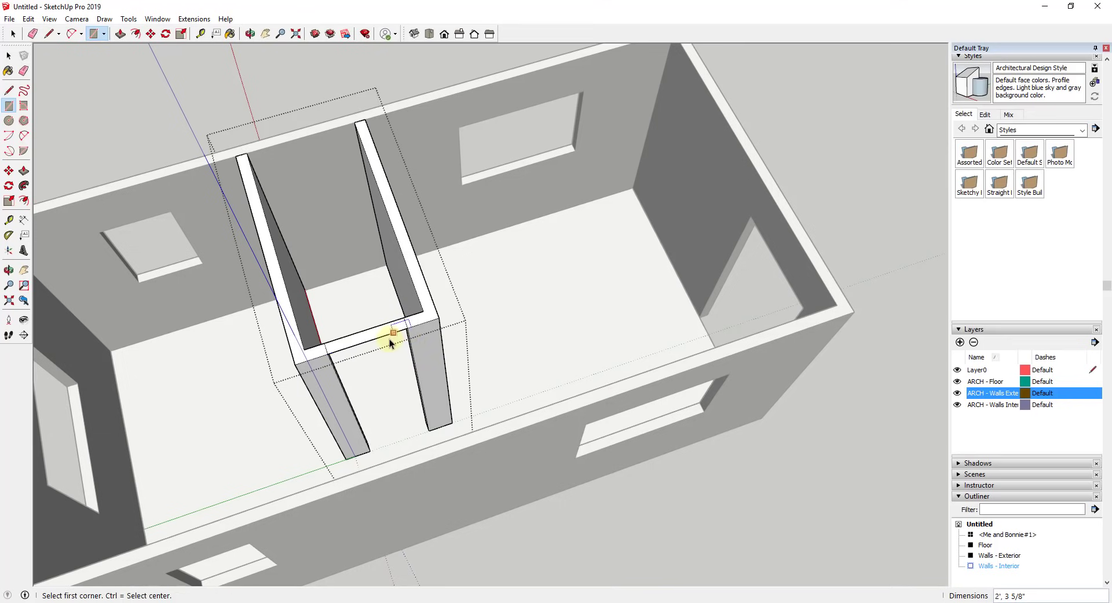
# Push the bridging rectangle down 1' as a header over the interior doorway, creating a new starting face to keep its top closed.
pyautogui.moveTo(389, 341); pyautogui.dragTo(443, 284, button='middle')
pyautogui.press('p')
pyautogui.moveTo(390, 308)
pyautogui.mouseDown()
pyautogui.moveTo(412, 315)
pyautogui.moveTo(435, 298)
pyautogui.moveTo(395, 327)
pyautogui.mouseUp()
pyautogui.scroll(2, 406, 322)
pyautogui.moveTo(395, 328); pyautogui.dragTo(524, 303, button='middle')
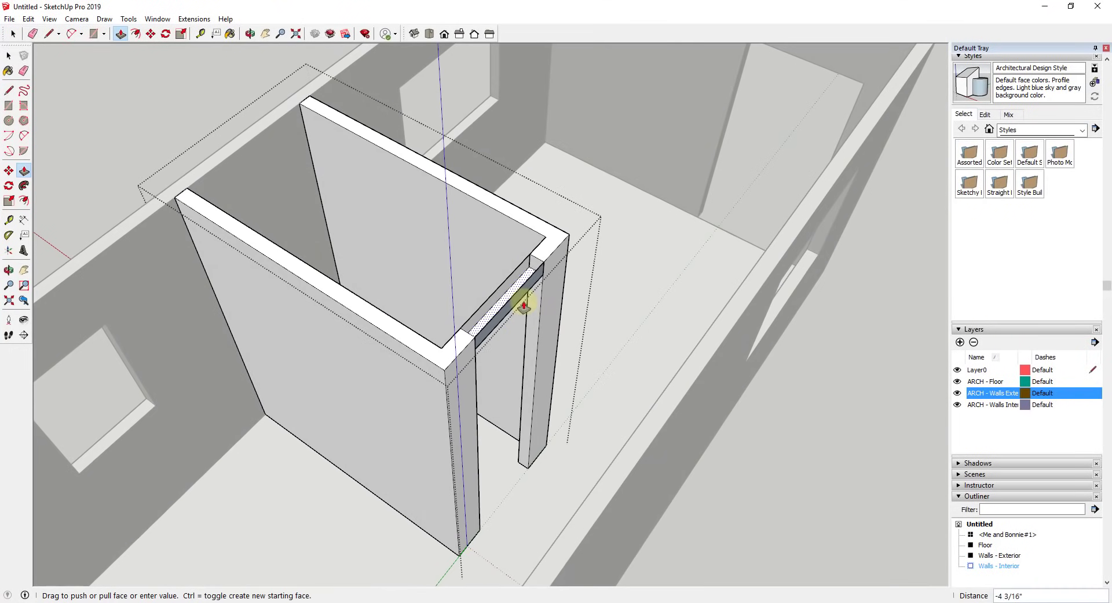
pyautogui.moveTo(523, 303); pyautogui.dragTo(548, 341)
pyautogui.press('ctrl')
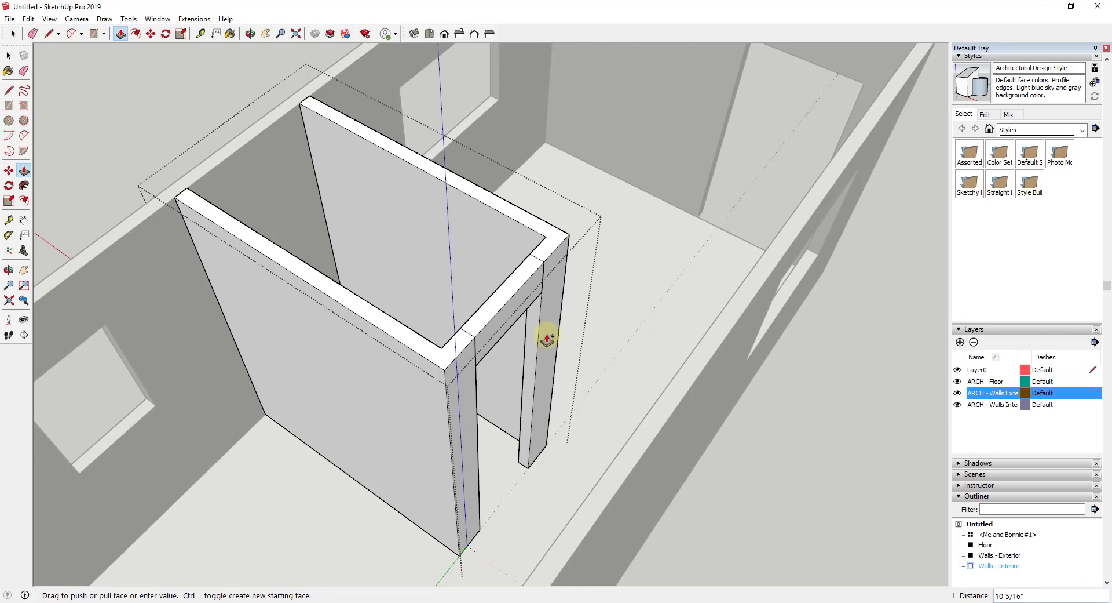
pyautogui.moveTo(548, 339)
pyautogui.mouseDown()
pyautogui.moveTo(541, 323)
pyautogui.moveTo(545, 339)
pyautogui.mouseUp()
pyautogui.press('ctrl')
pyautogui.press('ctrl')
pyautogui.press('Return')
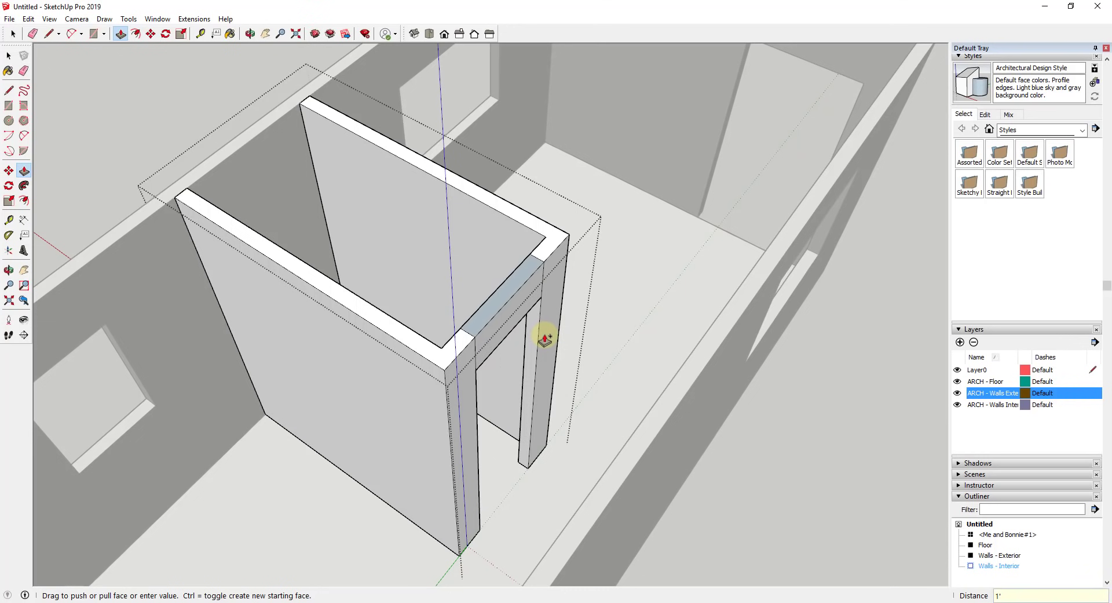
# Erase the leftover seam edges where the header meets the interior walls and leave the interior walls group.
pyautogui.press('e')
pyautogui.moveTo(479, 350)
pyautogui.mouseDown()
pyautogui.moveTo(549, 276)
pyautogui.moveTo(544, 253)
pyautogui.mouseUp()
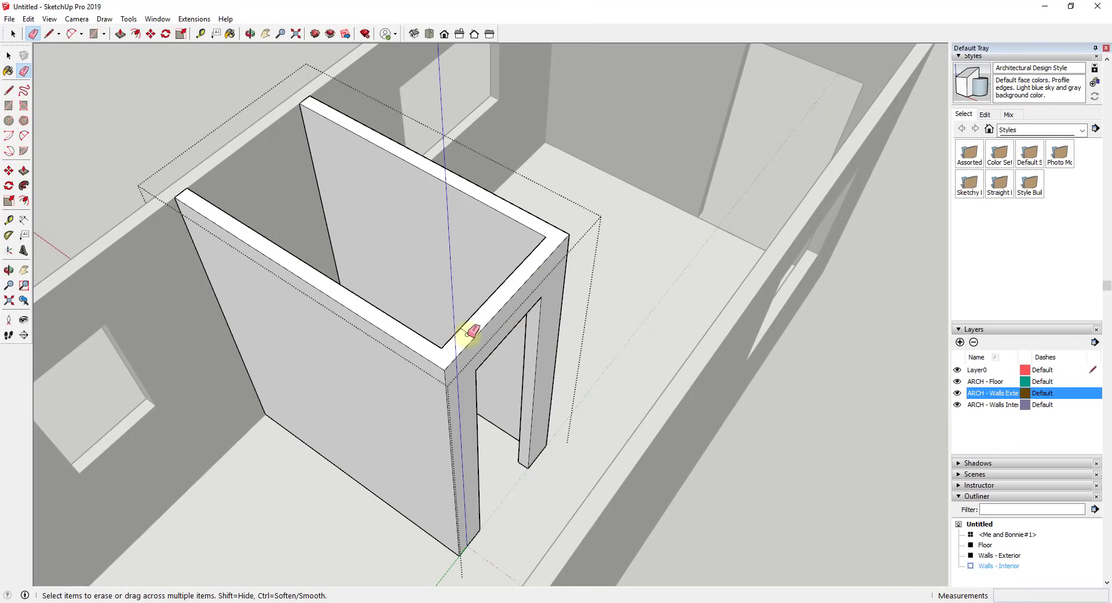
pyautogui.moveTo(472, 325); pyautogui.dragTo(667, 195, button='middle')
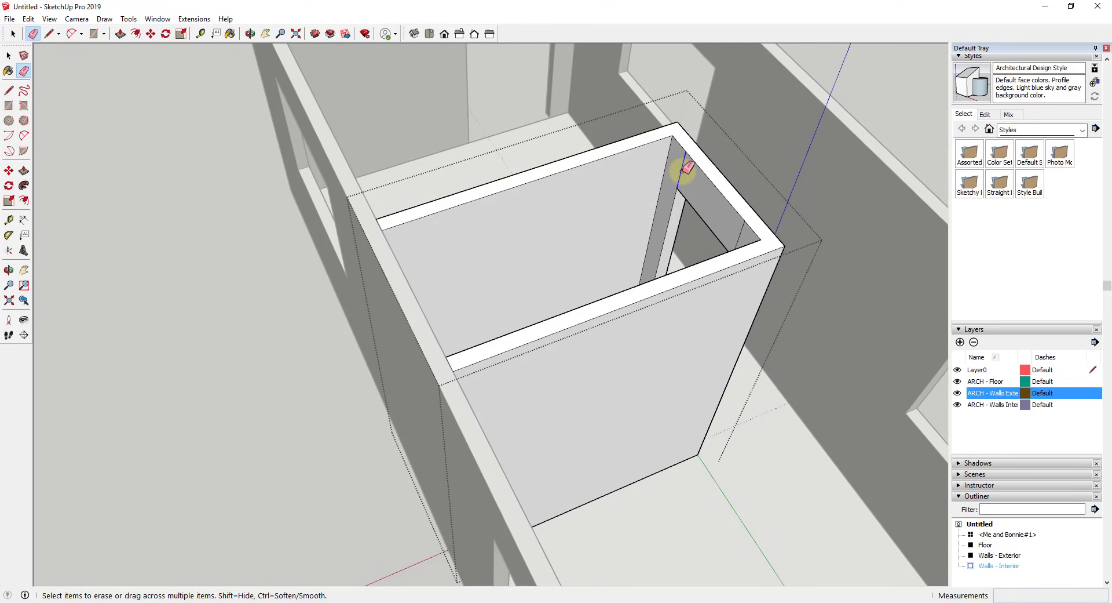
pyautogui.scroll(-4, 753, 416)
pyautogui.press('space')
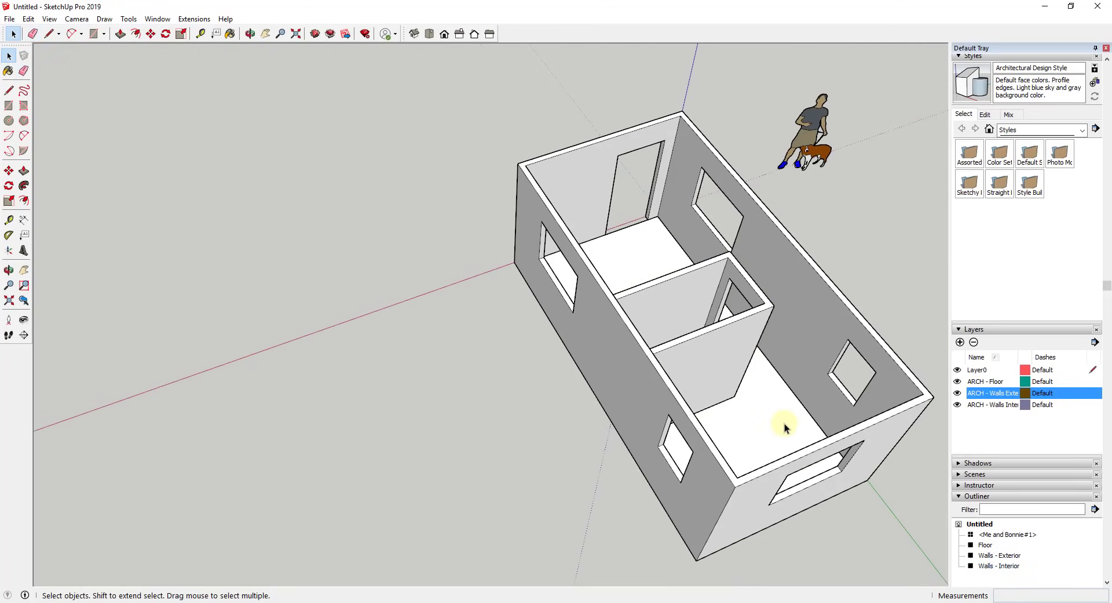
# Examine the building from several sides, checking the exterior walls, the interior partitions and the door and window openings.
pyautogui.moveTo(785, 426)
pyautogui.mouseDown(button='middle')
pyautogui.moveTo(509, 417)
pyautogui.moveTo(79, 348)
pyautogui.moveTo(312, 377)
pyautogui.moveTo(380, 231)
pyautogui.moveTo(507, 305)
pyautogui.moveTo(580, 326)
pyautogui.moveTo(620, 353)
pyautogui.moveTo(675, 355)
pyautogui.moveTo(611, 320)
pyautogui.moveTo(579, 340)
pyautogui.moveTo(631, 332)
pyautogui.moveTo(601, 348)
pyautogui.moveTo(604, 365)
pyautogui.moveTo(676, 310)
pyautogui.mouseUp(button='middle')
pyautogui.scroll(-2, 676, 311)
pyautogui.moveTo(723, 434); pyautogui.dragTo(708, 324, button='middle')
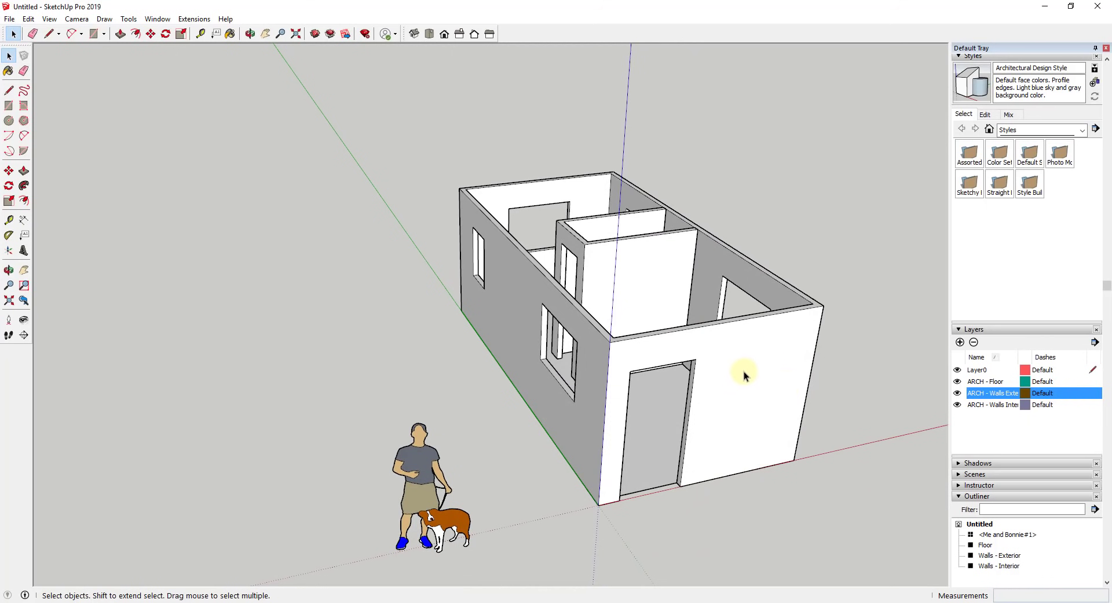
pyautogui.scroll(-2, 683, 362)
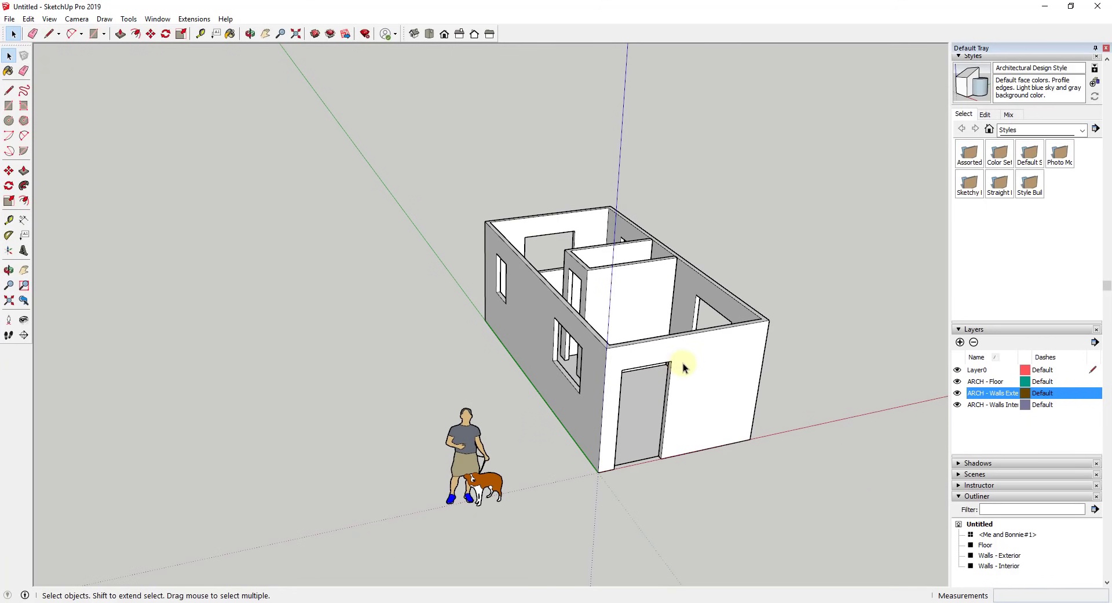
pyautogui.scroll(1, 790, 350)
pyautogui.scroll(1, 791, 349)
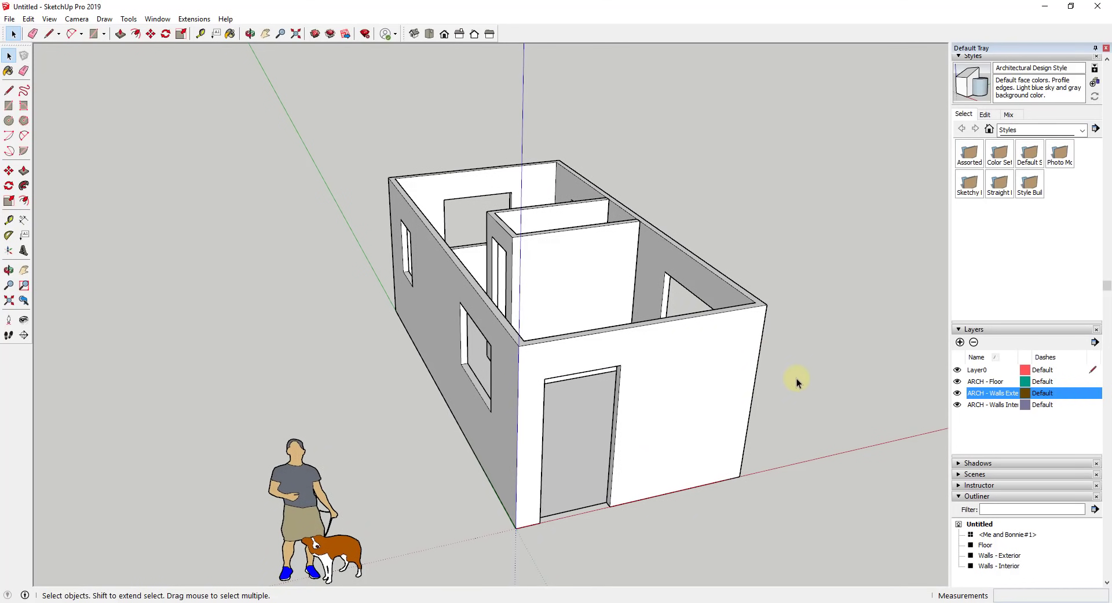
pyautogui.scroll(1, 806, 358)
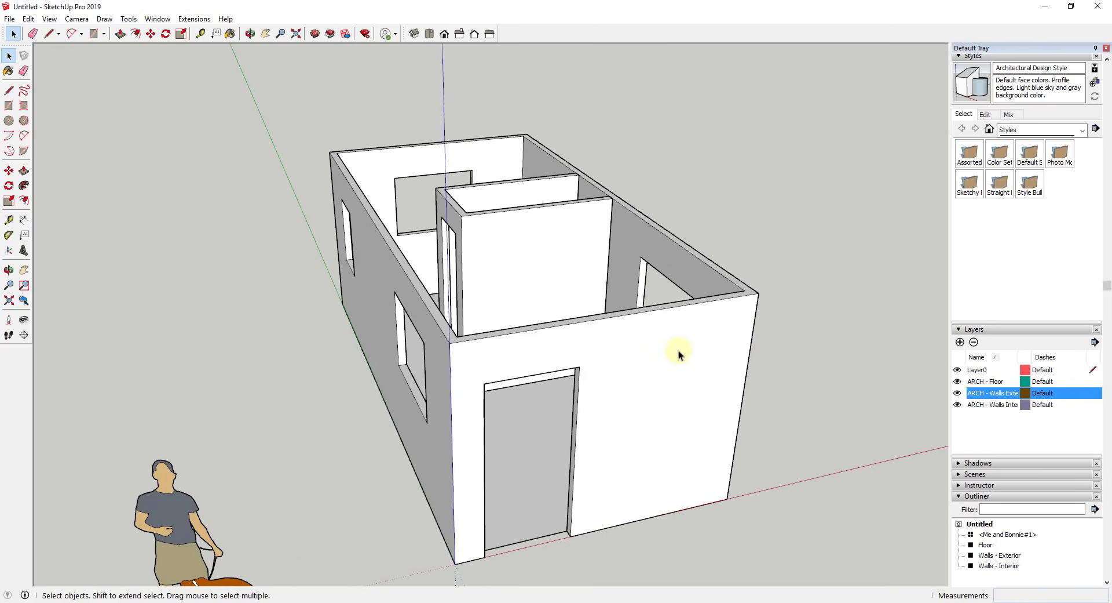
pyautogui.scroll(1, 666, 341)
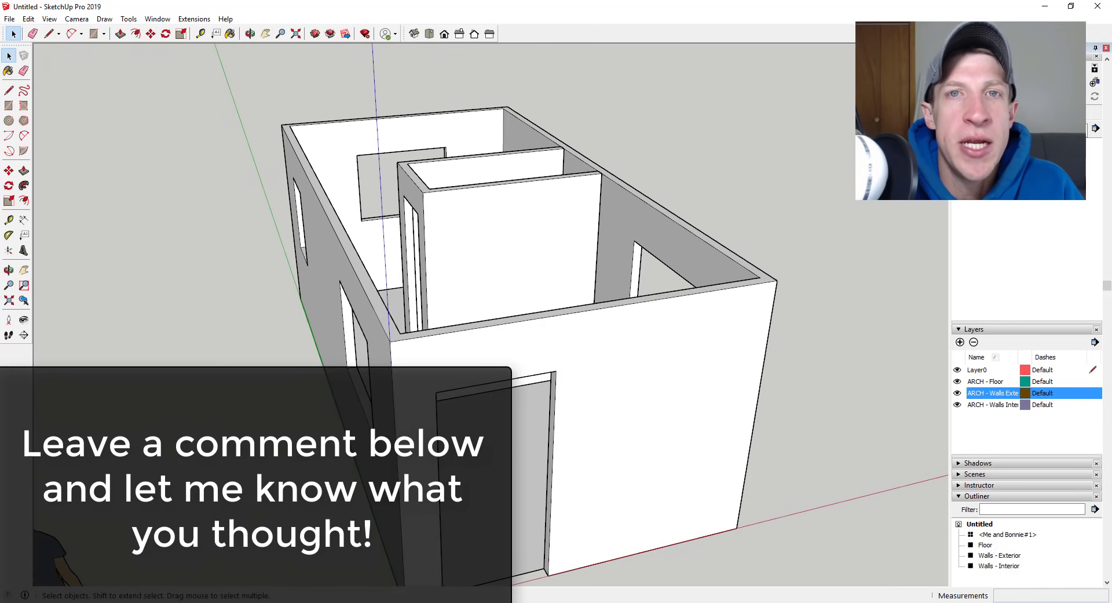